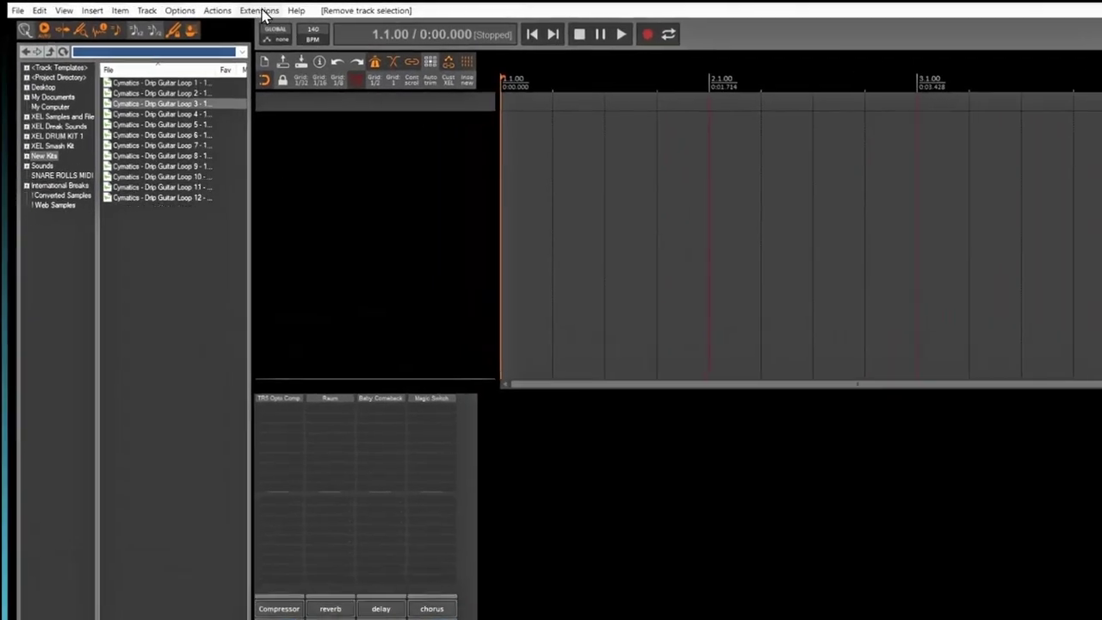
Search the ReaPack package browser for "mk slicer" and look at the available versions of the MK Slicer package.
{"action": "left_click", "coordinate": [259, 11]}
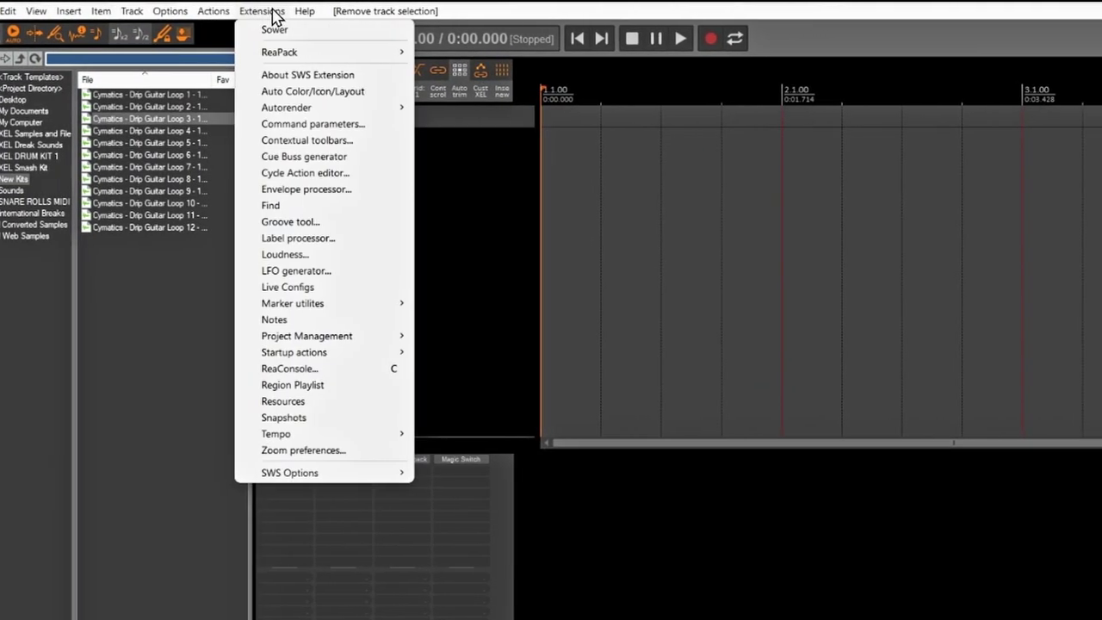
{"action": "mouse_move", "coordinate": [315, 53]}
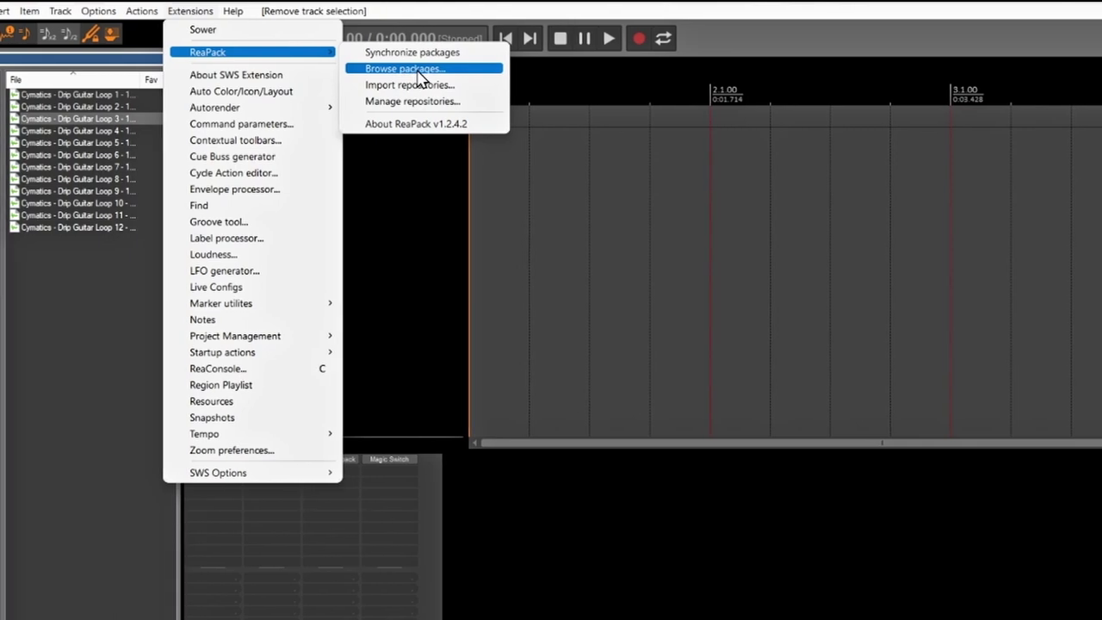
{"action": "left_click", "coordinate": [418, 70]}
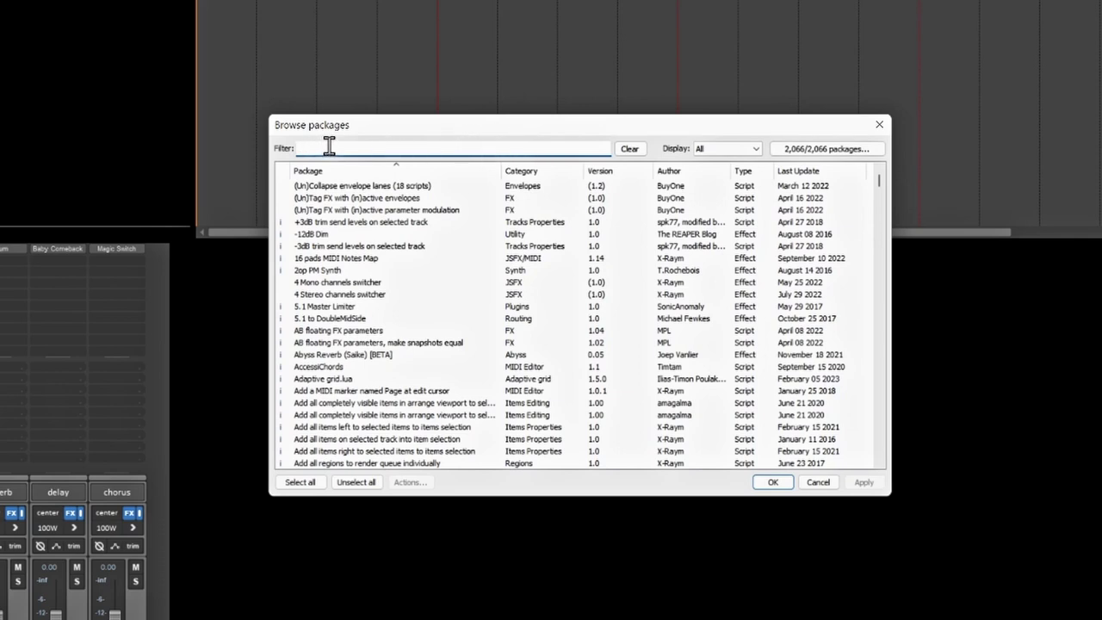
{"action": "type", "text": "mk slicer"}
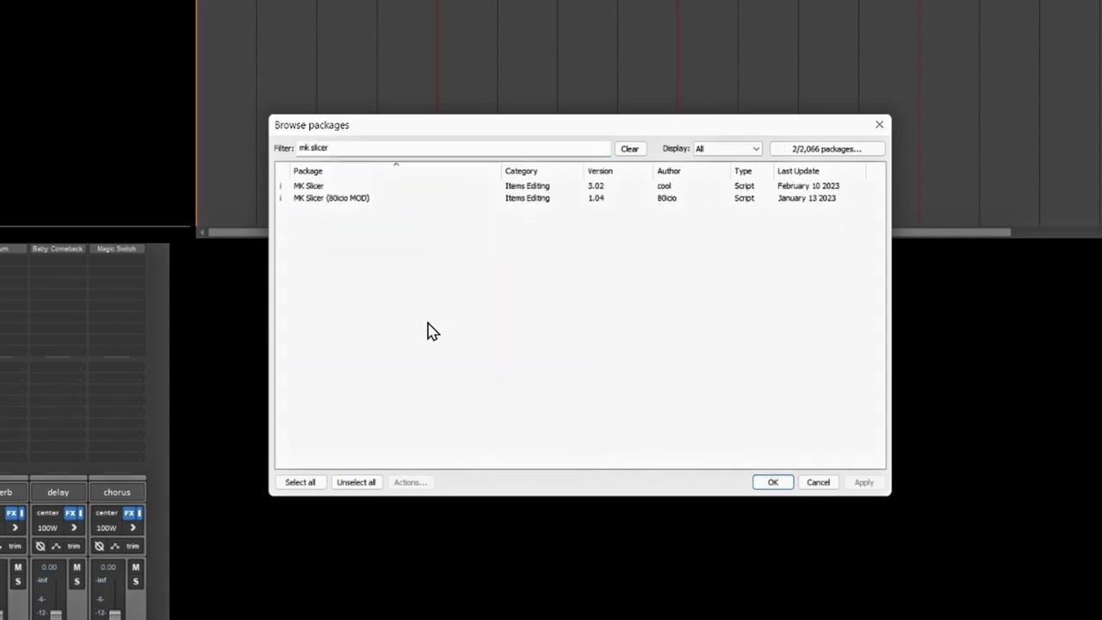
{"action": "right_click", "coordinate": [331, 190]}
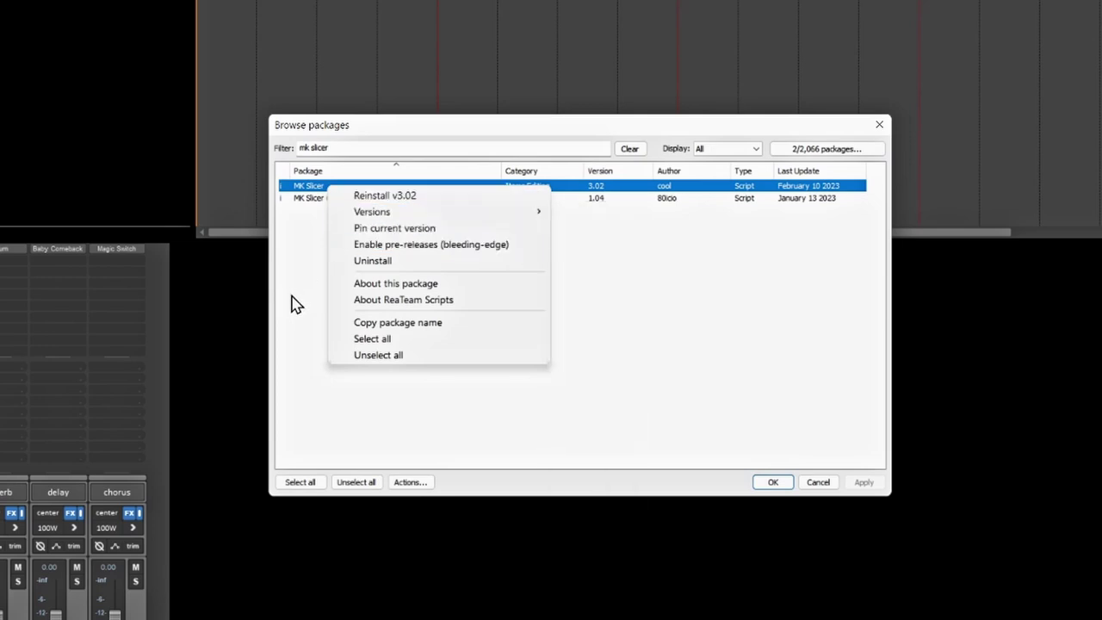
{"action": "mouse_move", "coordinate": [461, 220]}
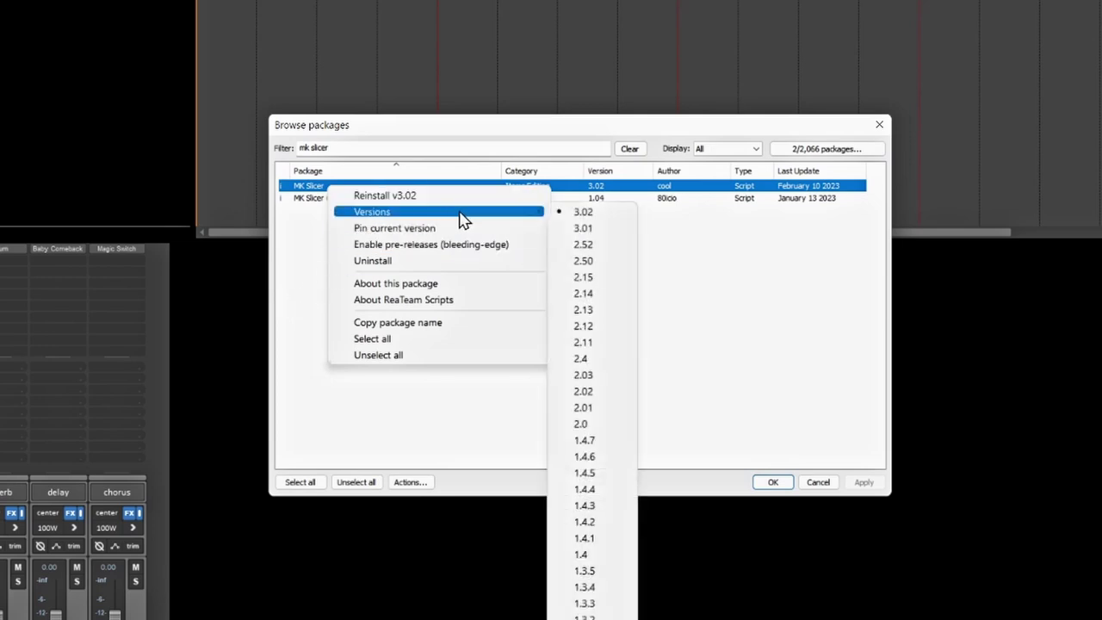
{"action": "left_click", "coordinate": [312, 248]}
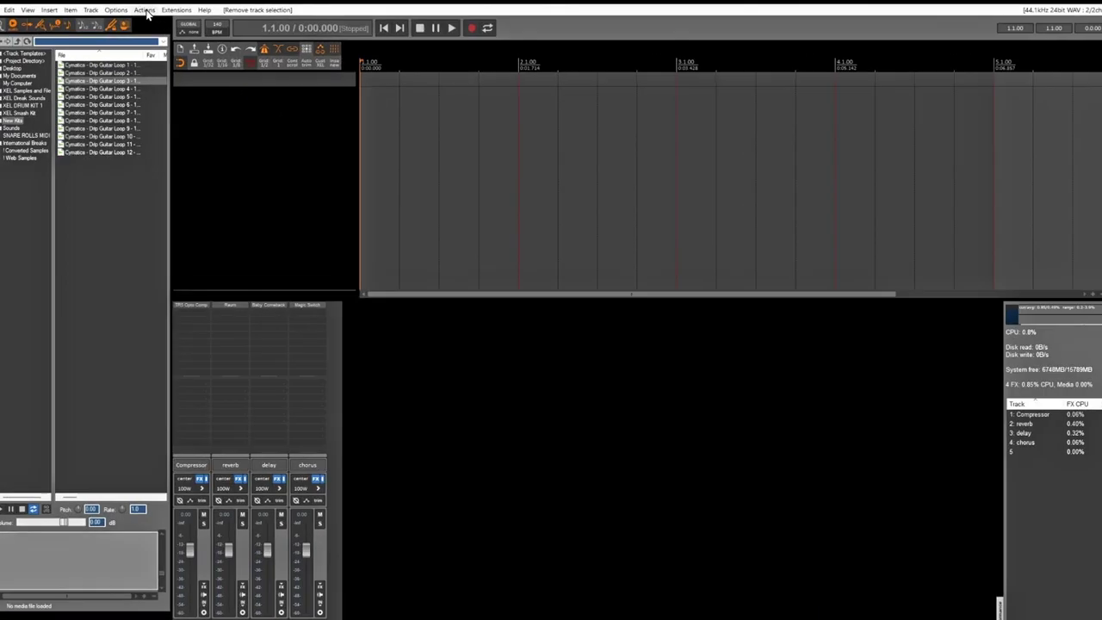
Filter the action list for "mk" and view the shortcut assignment dialog for Script: cool_MK Slicer.lua without assigning a shortcut.
{"action": "left_click", "coordinate": [150, 9]}
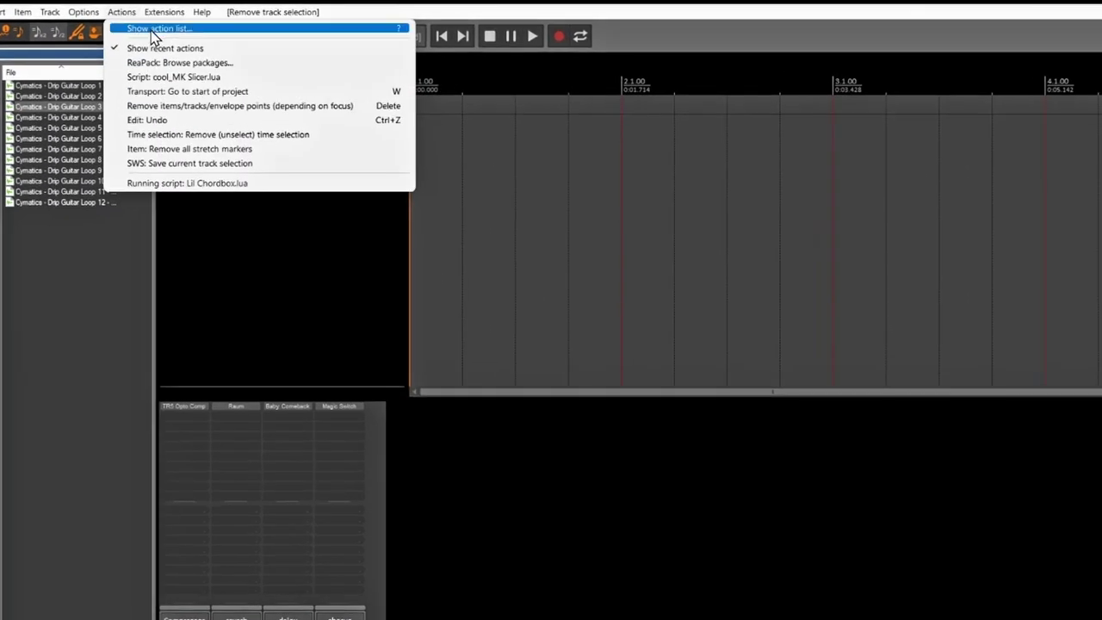
{"action": "left_click", "coordinate": [157, 28]}
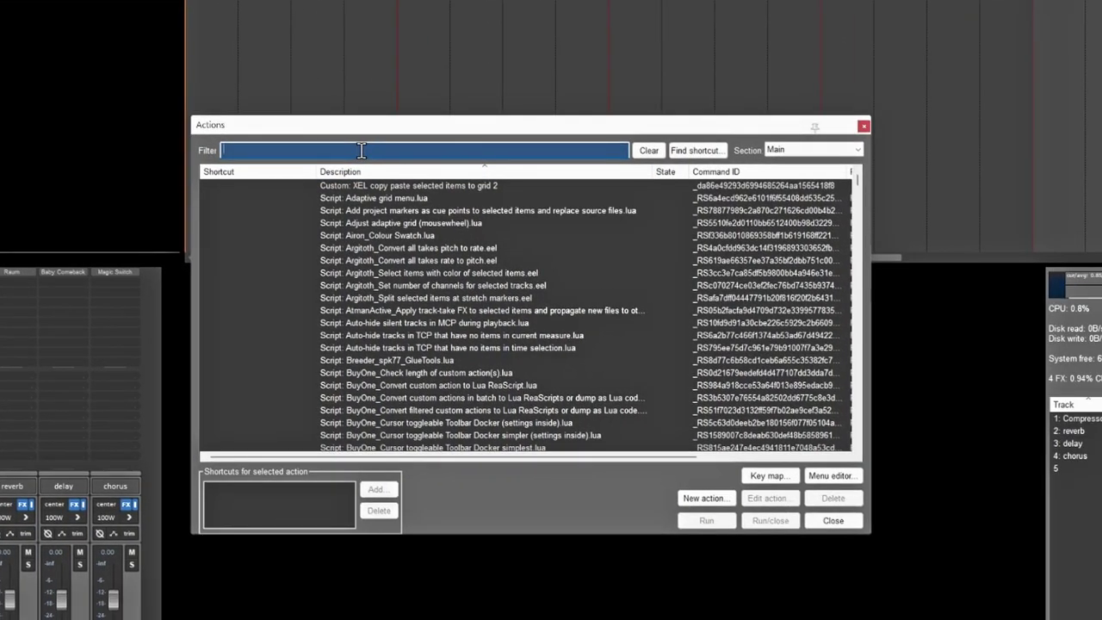
{"action": "type", "text": "mk"}
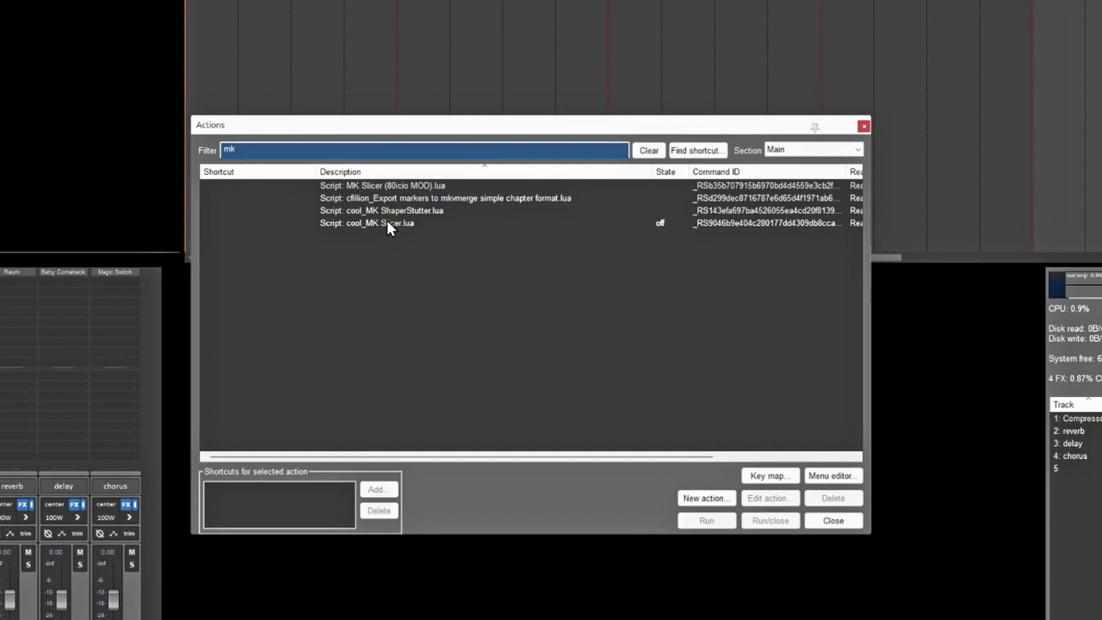
{"action": "left_click", "coordinate": [387, 224]}
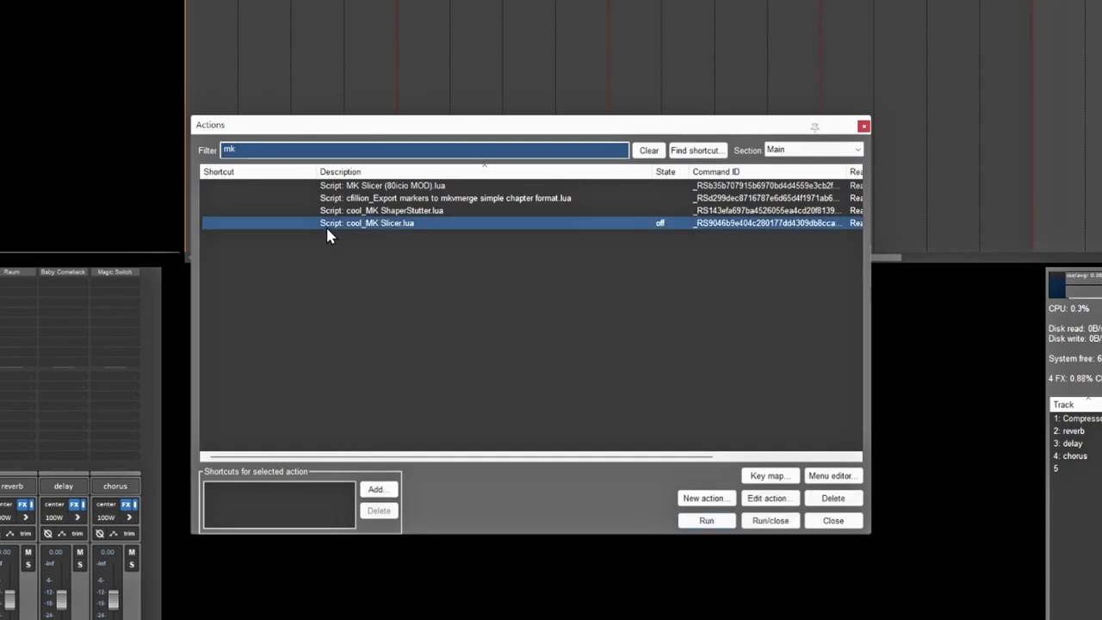
{"action": "left_click", "coordinate": [379, 489]}
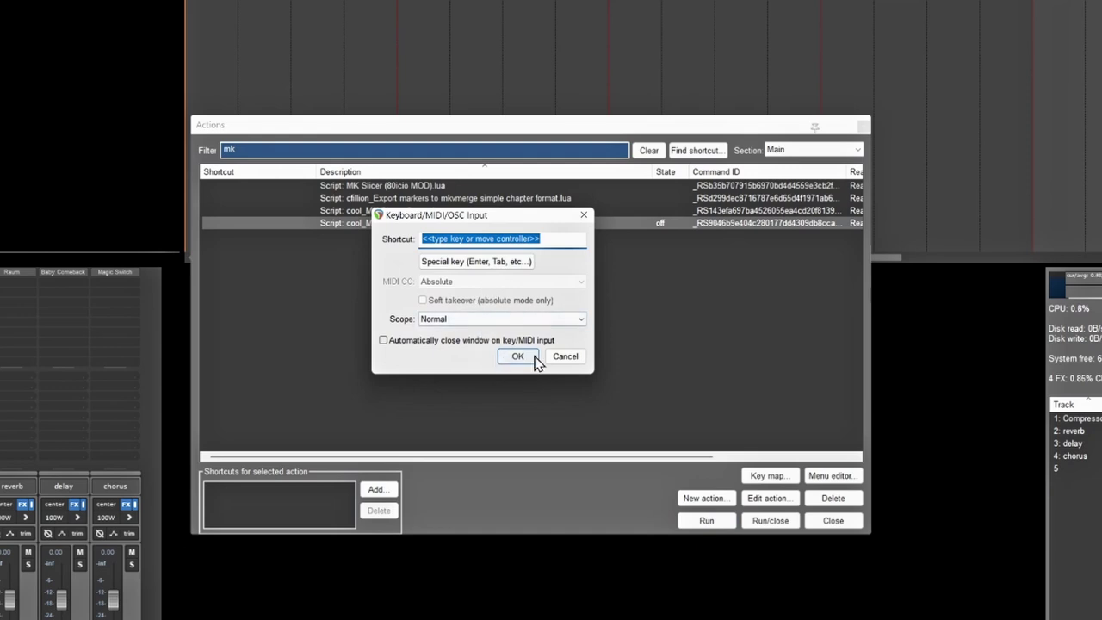
{"action": "left_click", "coordinate": [564, 356]}
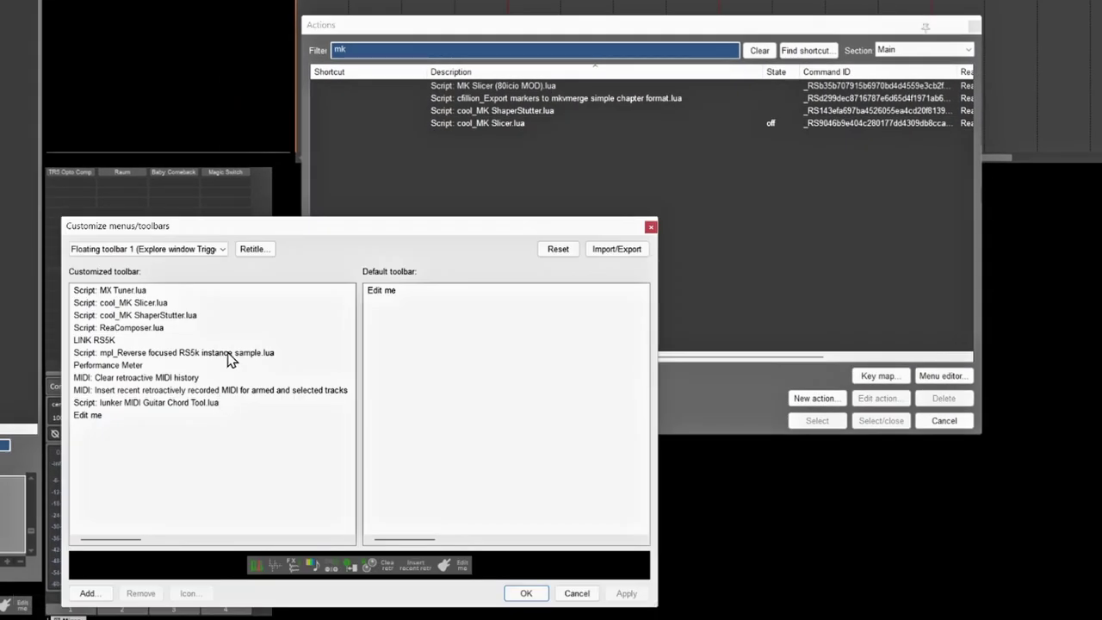
Open the action picker for Floating toolbar 1 and highlight Script: cool_MK Slicer.lua without adding it.
{"action": "left_click_drag", "start_coordinate": [238, 234], "coordinate": [236, 189]}
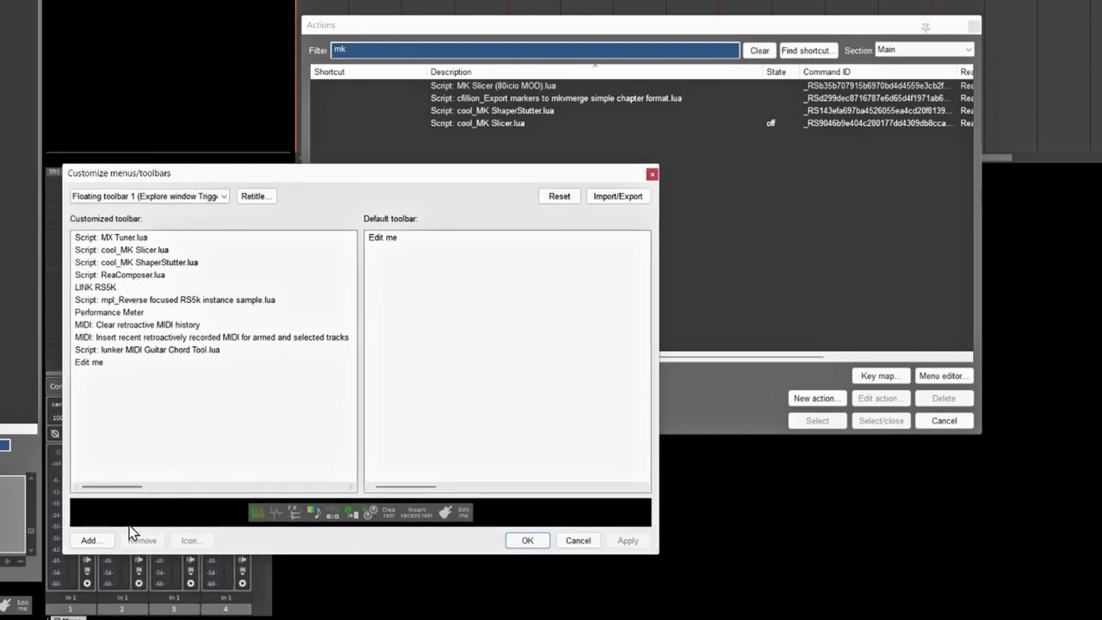
{"action": "left_click", "coordinate": [89, 540]}
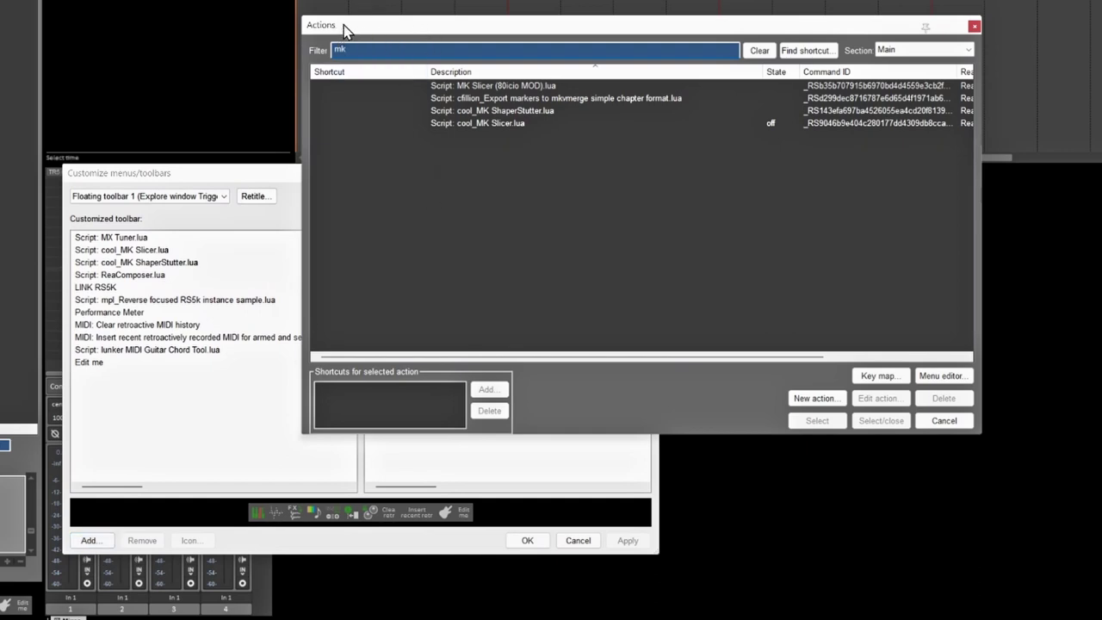
{"action": "left_click", "coordinate": [488, 125]}
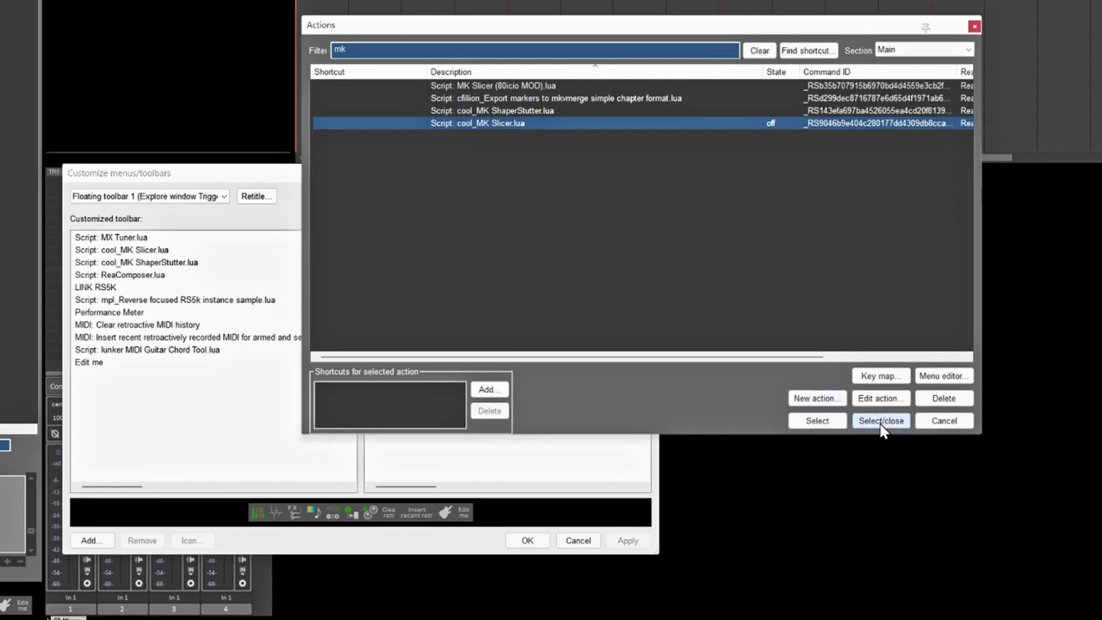
{"action": "left_click", "coordinate": [246, 436]}
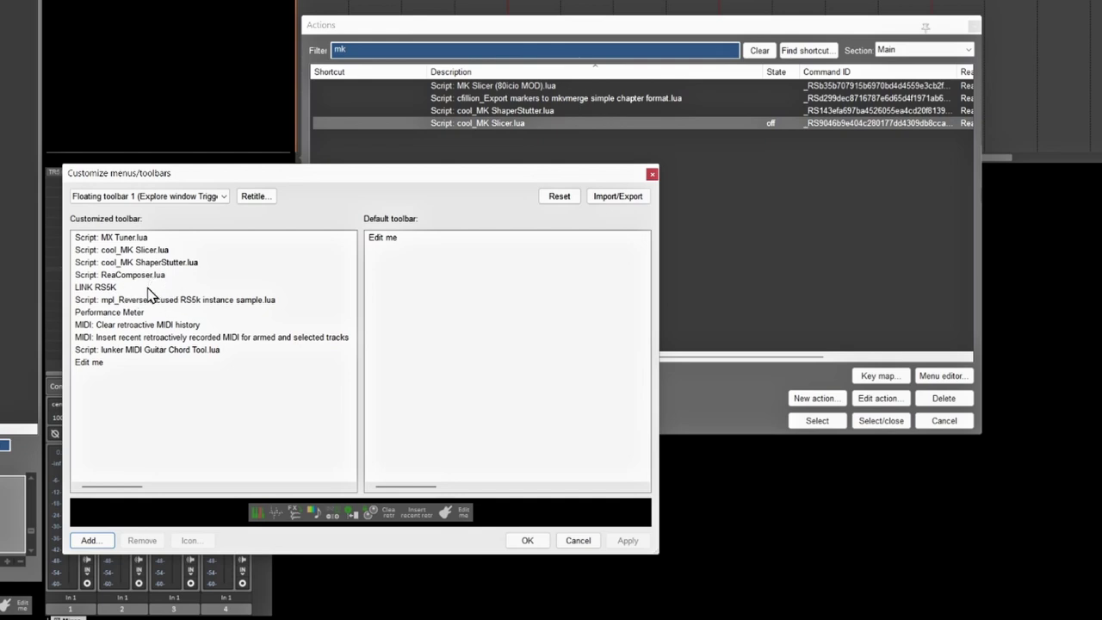
View the icon options for the existing Script: cool_MK Slicer.lua toolbar entry and cancel the toolbar customization.
{"action": "left_click", "coordinate": [113, 252]}
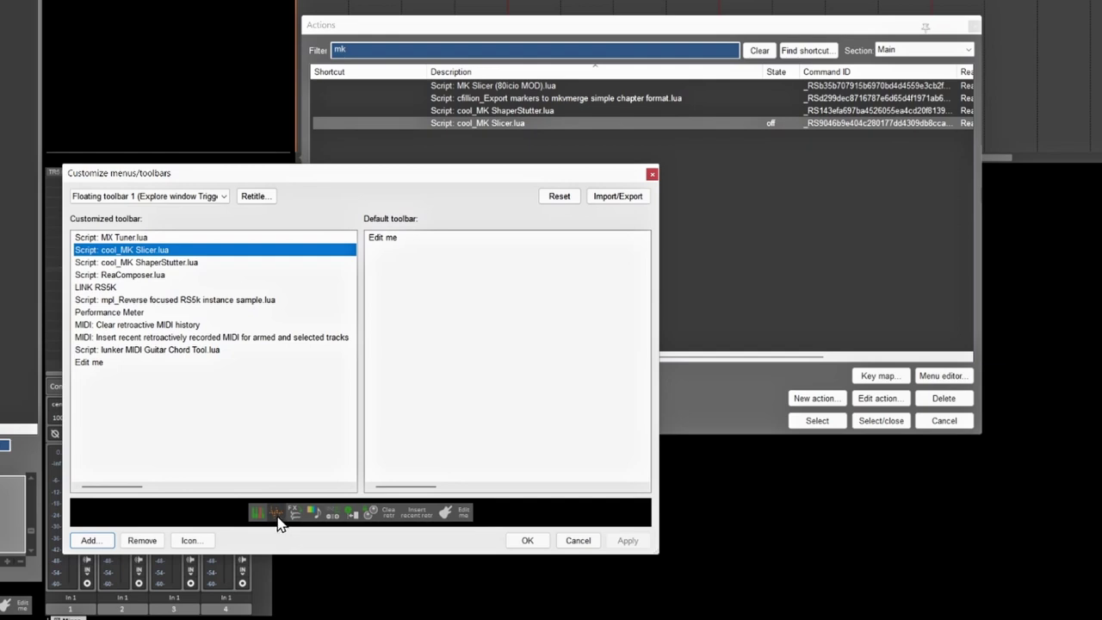
{"action": "right_click", "coordinate": [151, 256]}
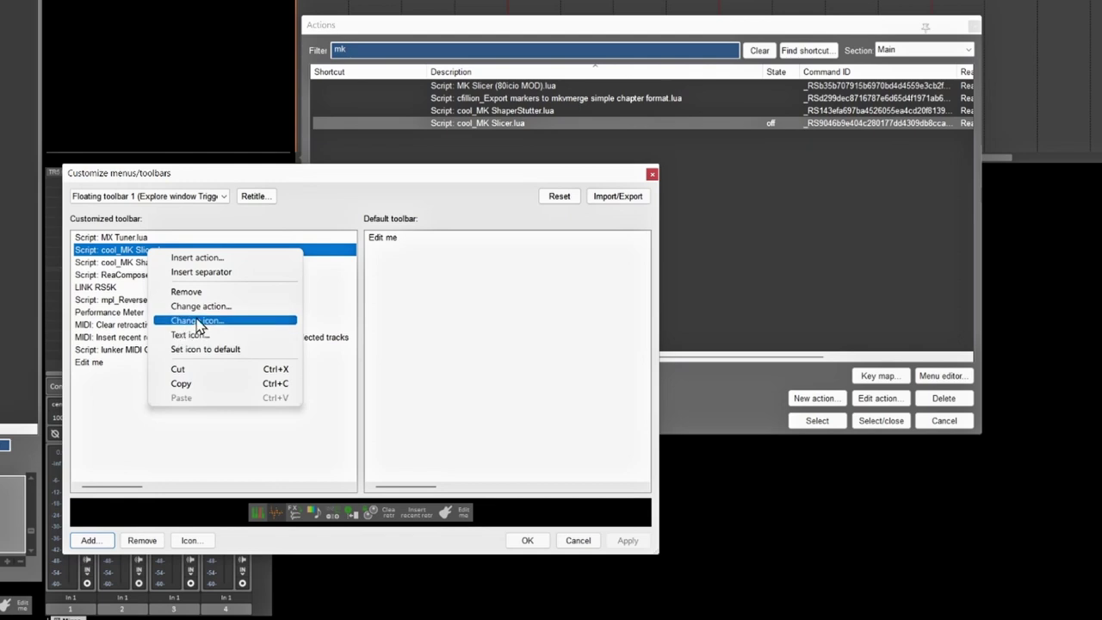
{"action": "left_click", "coordinate": [290, 462]}
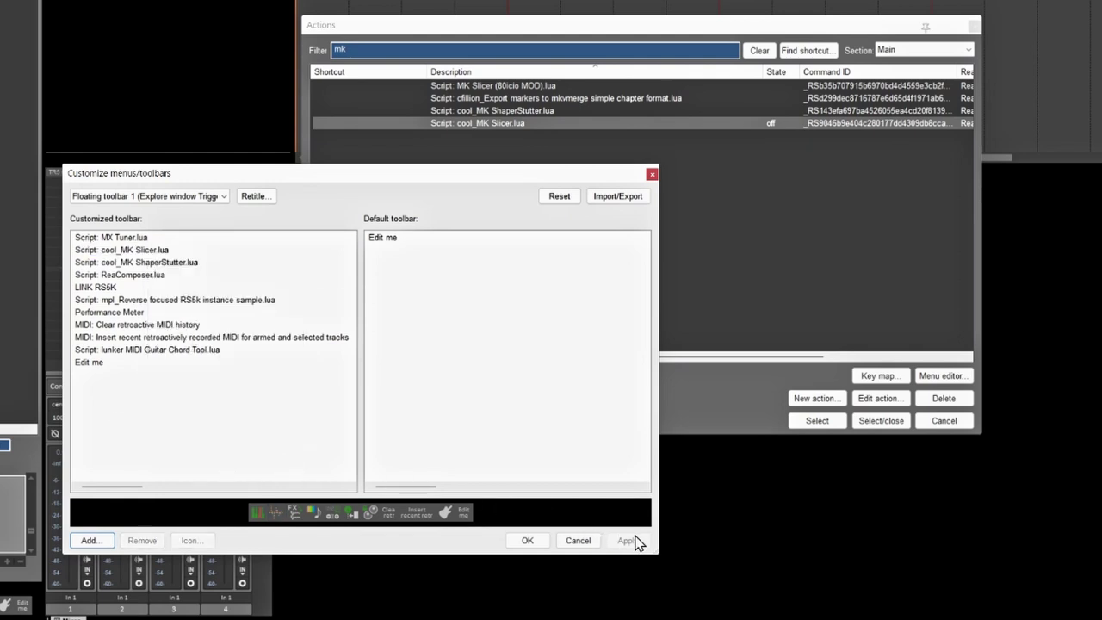
{"action": "left_click", "coordinate": [578, 541]}
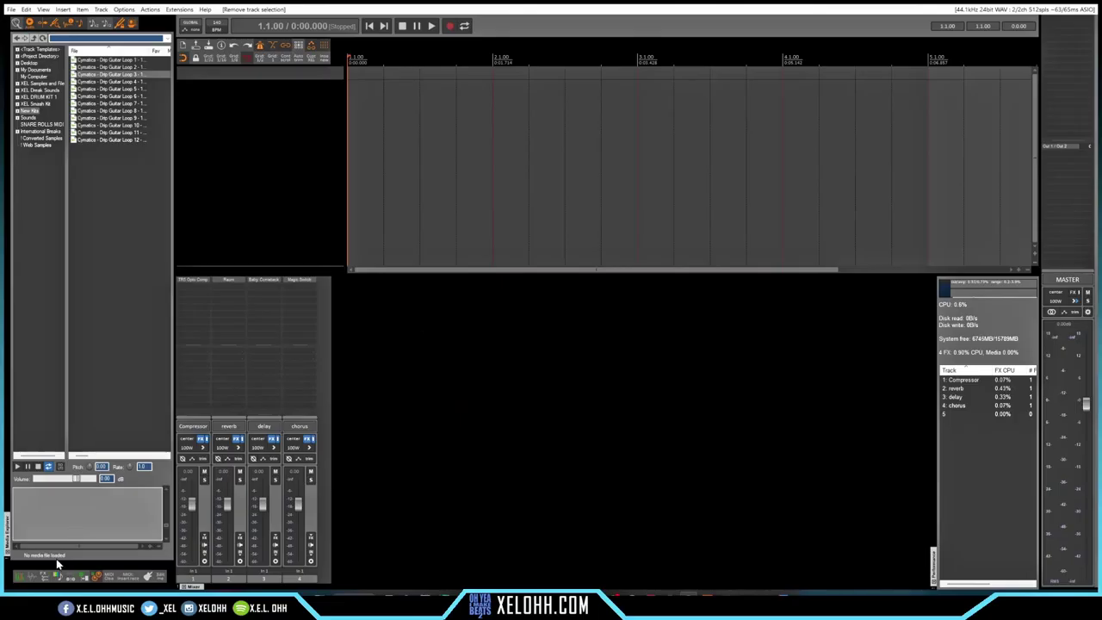
Launch MK Slicer from the floating toolbar and set its detection threshold to -22.9 dB.
{"action": "left_click", "coordinate": [31, 582]}
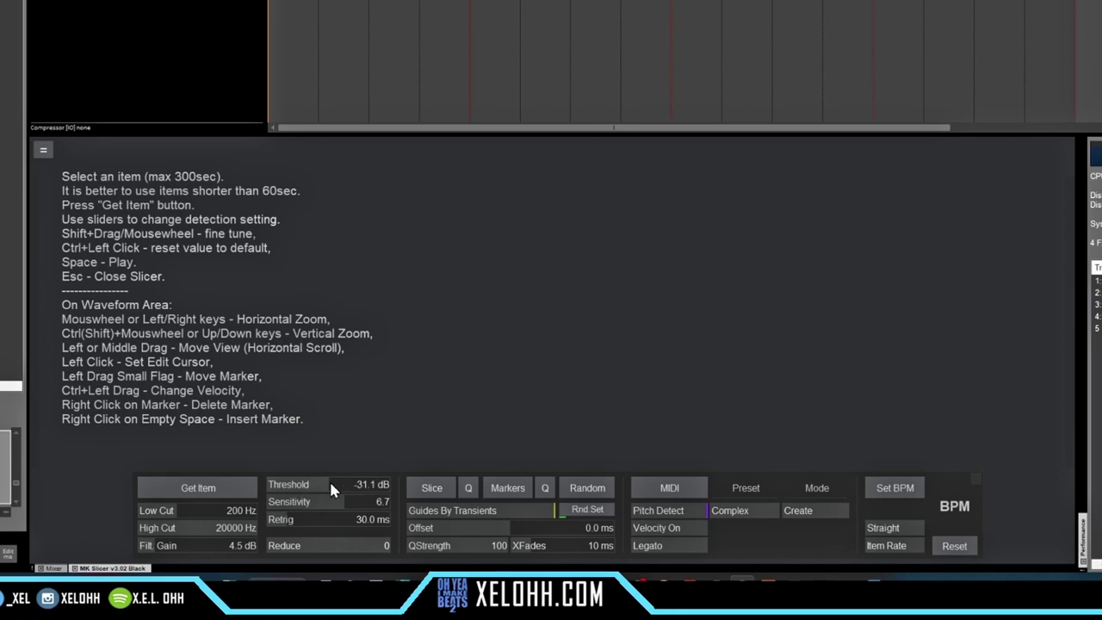
{"action": "scroll", "coordinate": [318, 489], "scroll_direction": "up", "scroll_amount": 3}
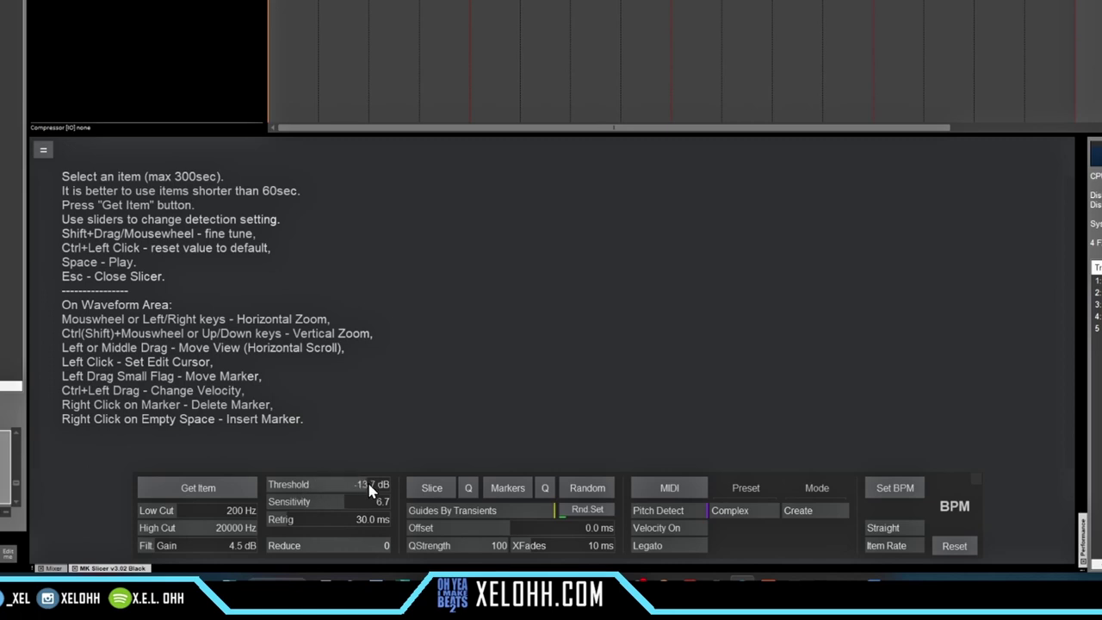
{"action": "scroll", "coordinate": [316, 489], "scroll_direction": "down", "scroll_amount": 5}
{"action": "scroll", "coordinate": [317, 489], "scroll_direction": "up", "scroll_amount": 8}
{"action": "scroll", "coordinate": [320, 484], "scroll_direction": "up", "scroll_amount": 3}
{"action": "left_click_drag", "start_coordinate": [322, 484], "coordinate": [387, 491]}
{"action": "scroll", "coordinate": [330, 489], "scroll_direction": "up", "scroll_amount": 3}
{"action": "scroll", "coordinate": [330, 489], "scroll_direction": "up", "scroll_amount": 1}
{"action": "scroll", "coordinate": [330, 489], "scroll_direction": "down", "scroll_amount": 1}
{"action": "scroll", "coordinate": [330, 489], "scroll_direction": "up", "scroll_amount": 1}
{"action": "scroll", "coordinate": [330, 489], "scroll_direction": "down", "scroll_amount": 1}
{"action": "scroll", "coordinate": [330, 489], "scroll_direction": "up", "scroll_amount": 1}
{"action": "scroll", "coordinate": [314, 488], "scroll_direction": "down", "scroll_amount": 1}
{"action": "scroll", "coordinate": [332, 487], "scroll_direction": "up", "scroll_amount": 2}
Review MK Slicer's options and open the User Defaults at the Crossfade Time value.
{"action": "left_click", "coordinate": [44, 152]}
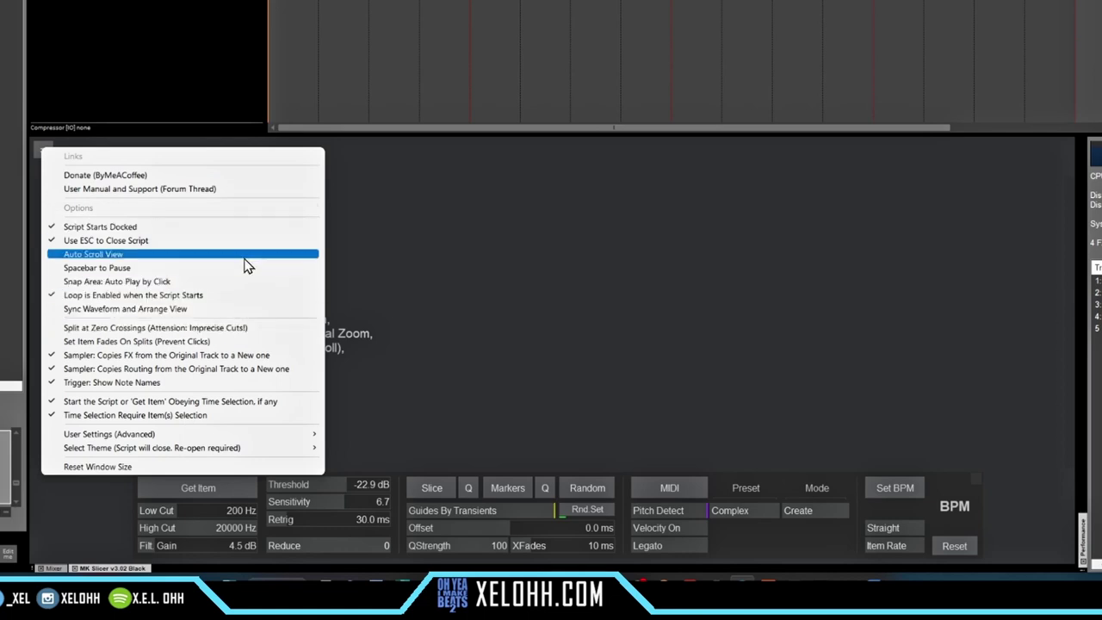
{"action": "left_click", "coordinate": [199, 251]}
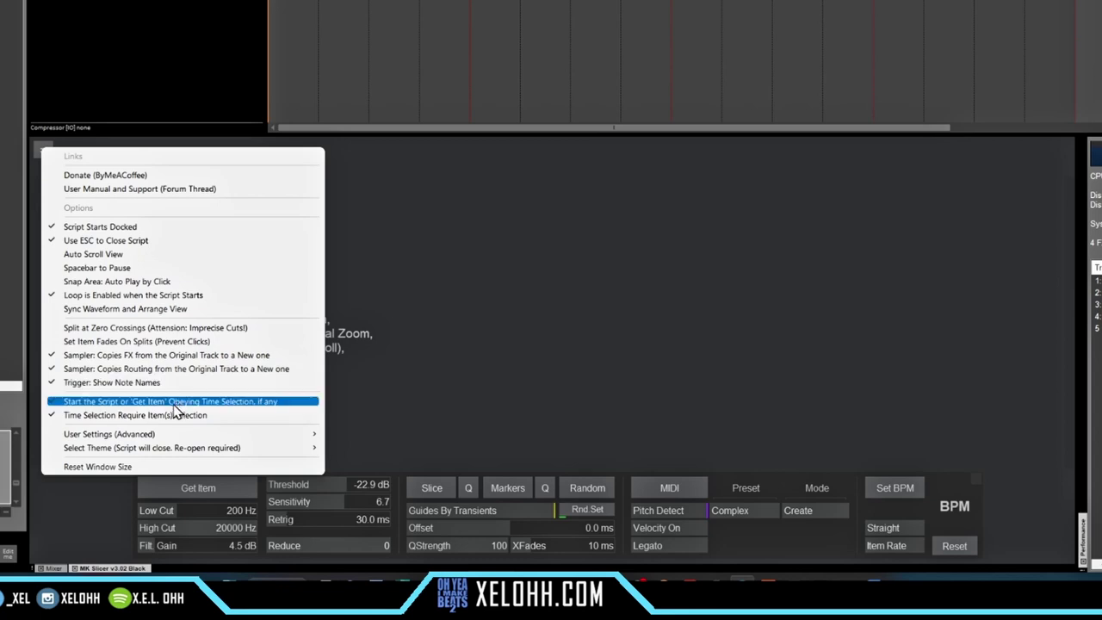
{"action": "mouse_move", "coordinate": [98, 439]}
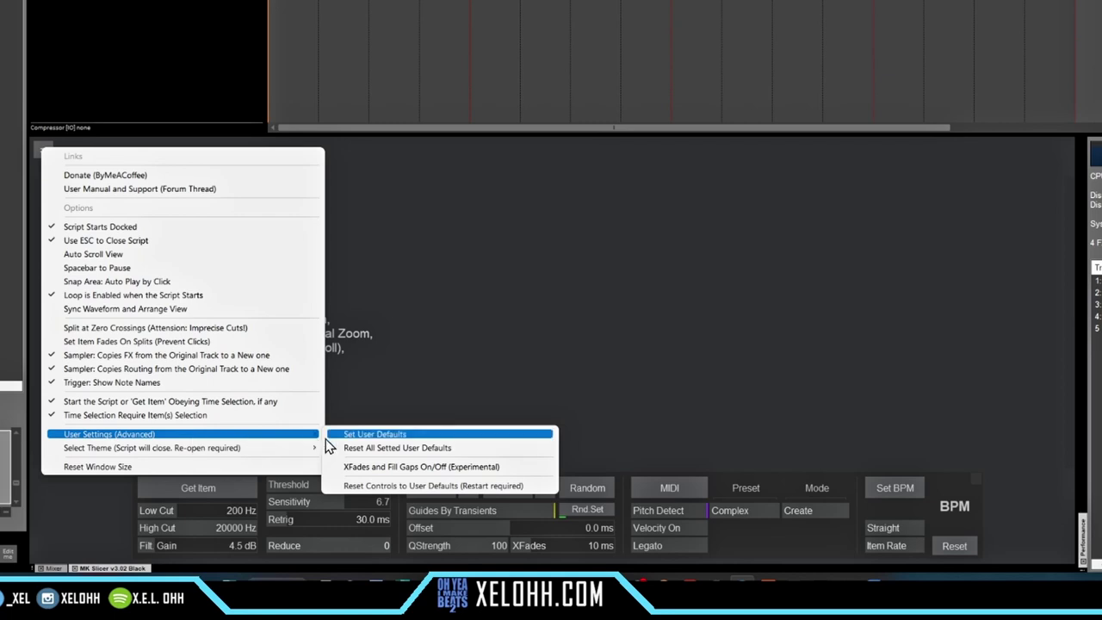
{"action": "left_click", "coordinate": [384, 439]}
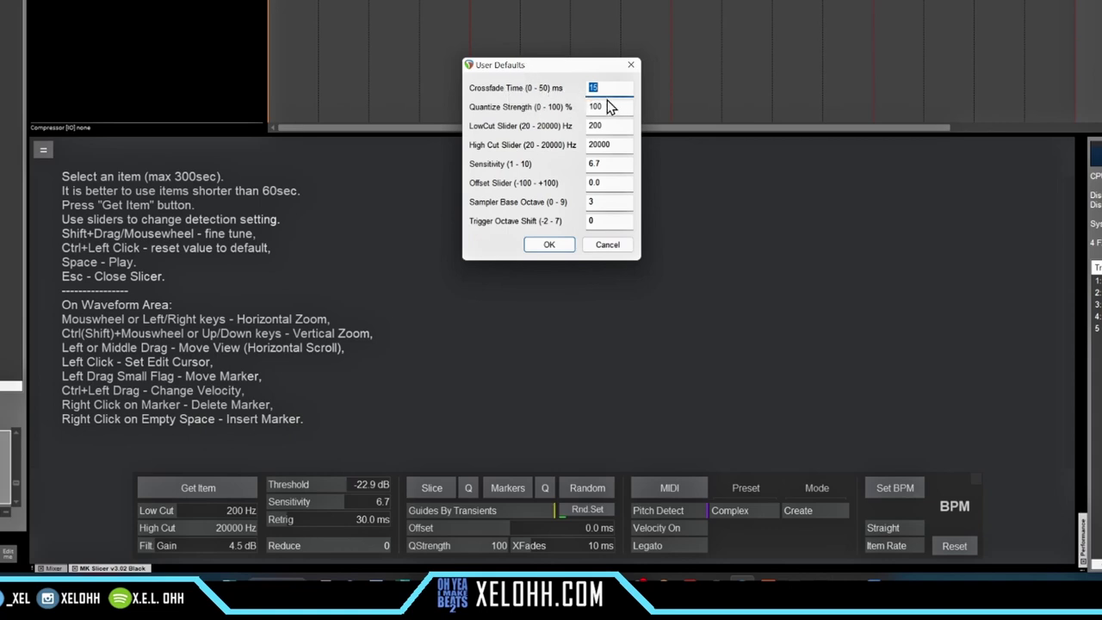
{"action": "left_click", "coordinate": [616, 87]}
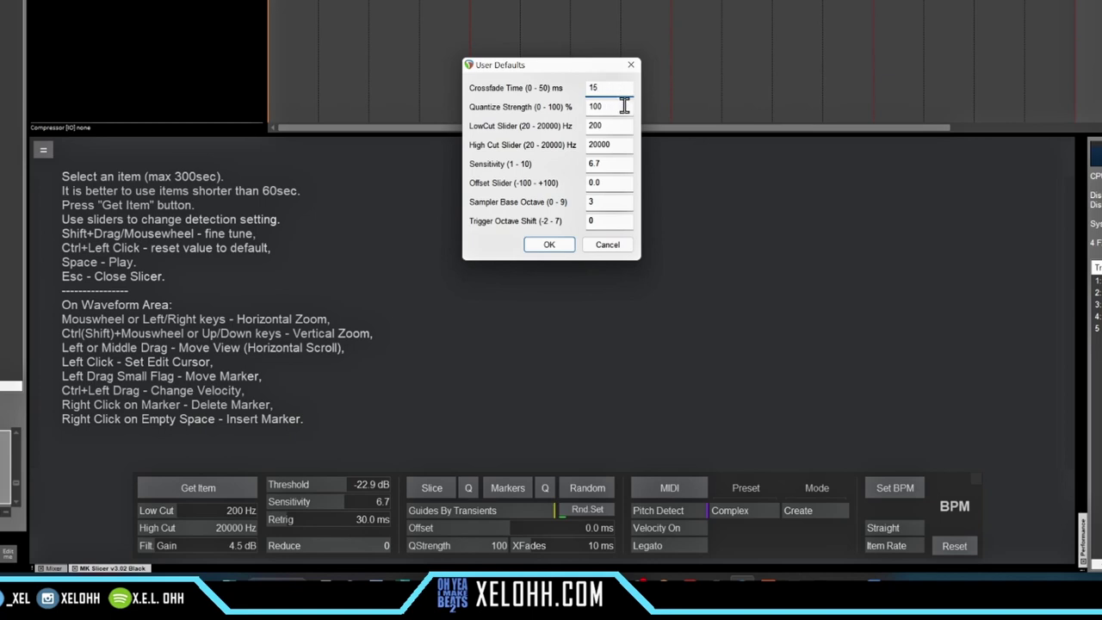
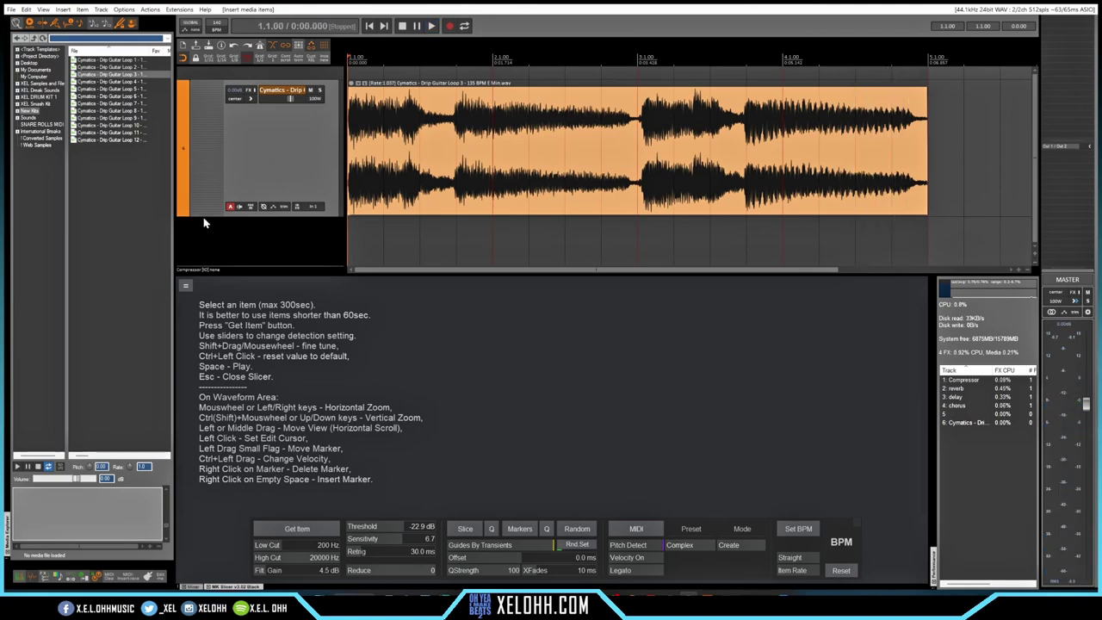
Load the Cymatics Drip Guitar Loop 3 item into MK Slicer and relaunch the slicer with the Classic theme.
{"action": "left_click", "coordinate": [293, 528]}
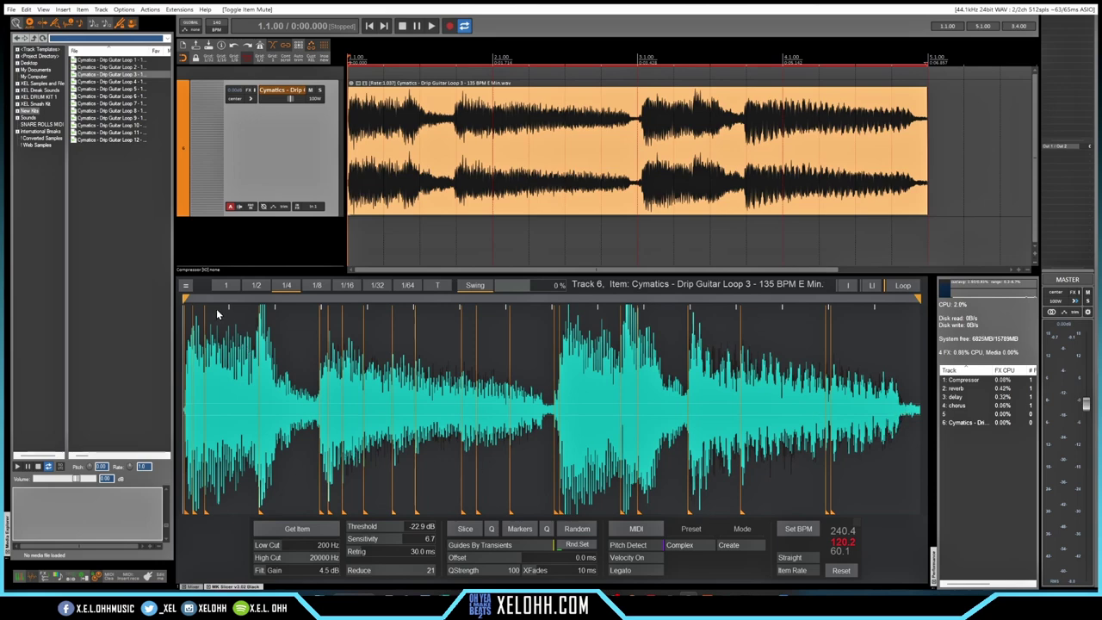
{"action": "left_click", "coordinate": [186, 286]}
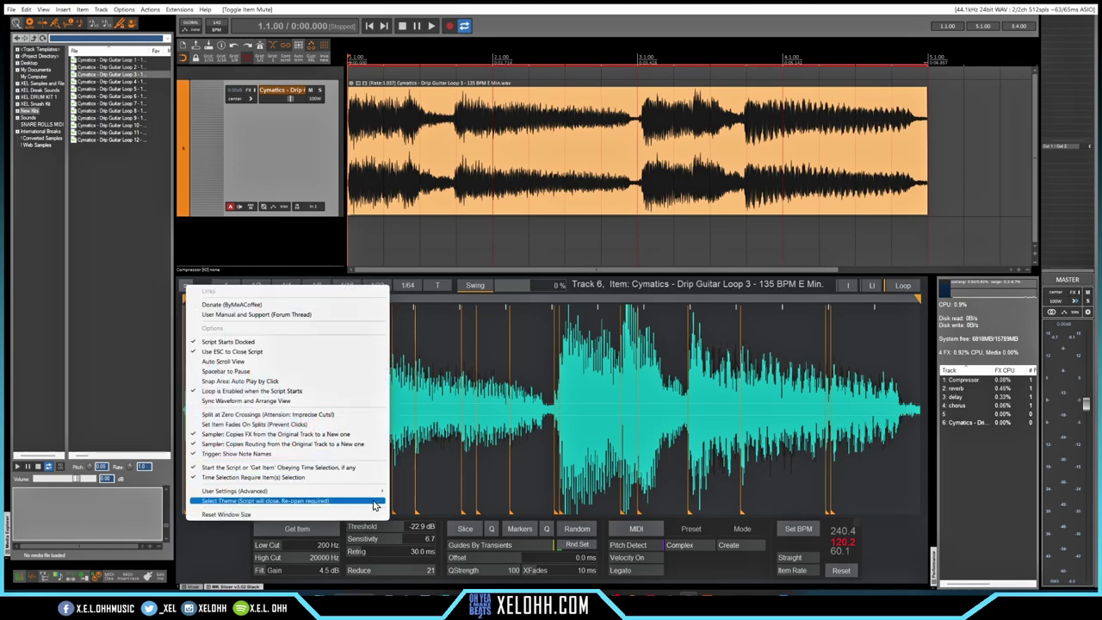
{"action": "mouse_move", "coordinate": [370, 500]}
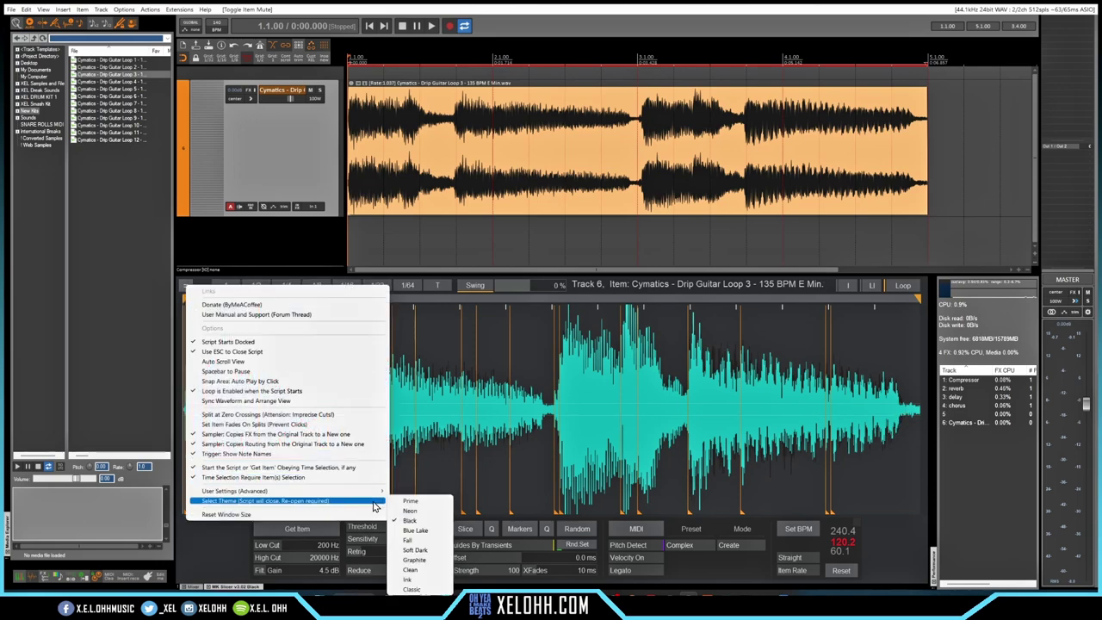
{"action": "left_click", "coordinate": [431, 521]}
{"action": "left_click", "coordinate": [414, 590]}
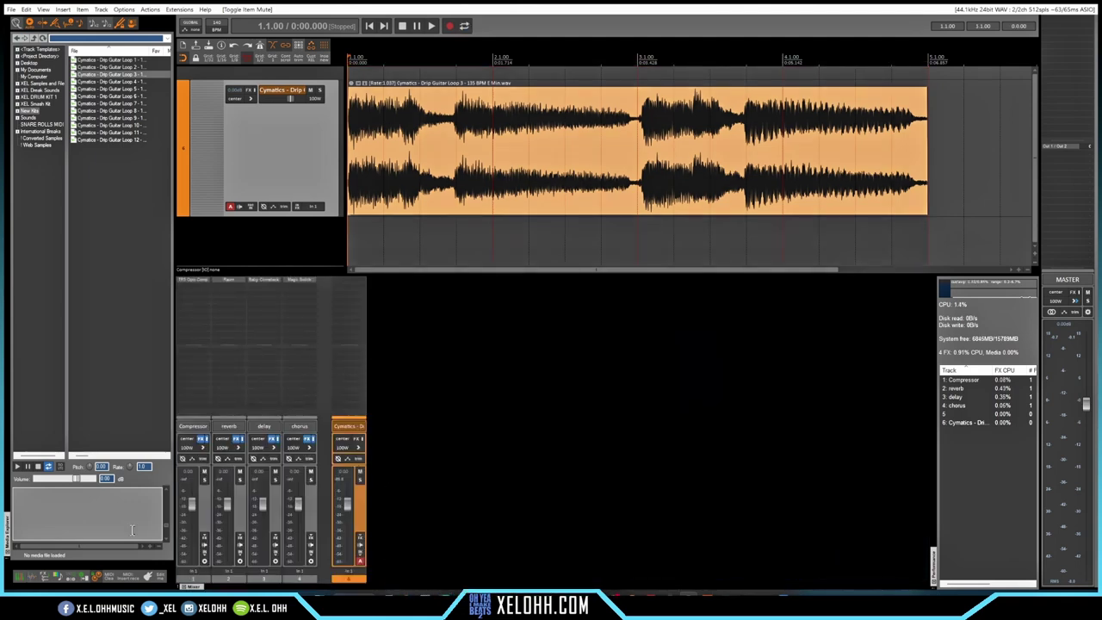
{"action": "left_click", "coordinate": [33, 584]}
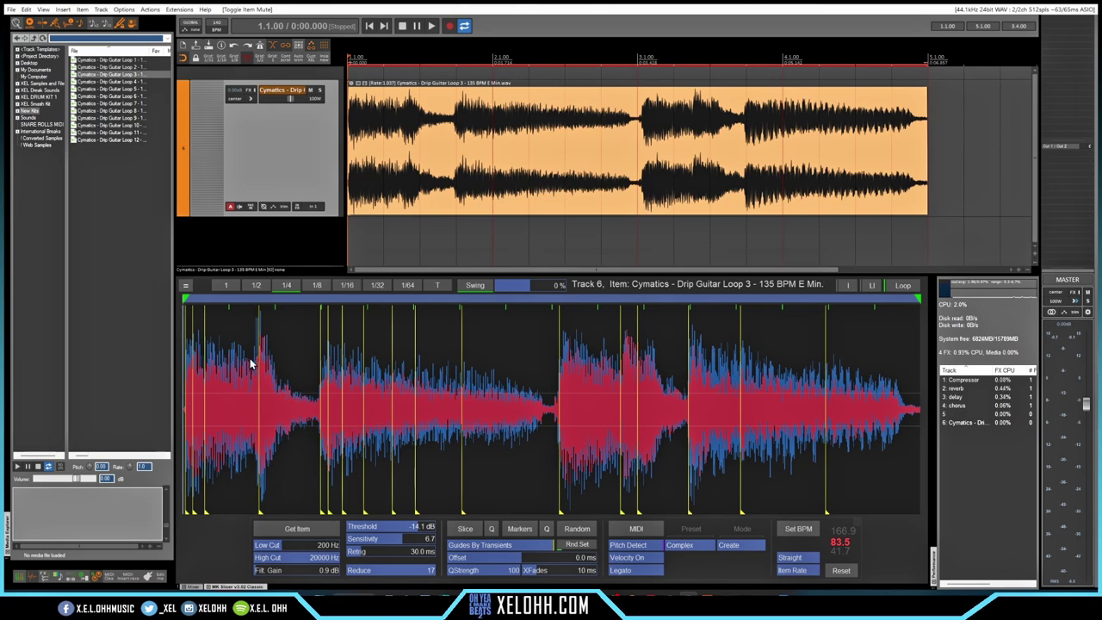
Switch MK Slicer to the Black theme and relaunch the script.
{"action": "left_click", "coordinate": [186, 286]}
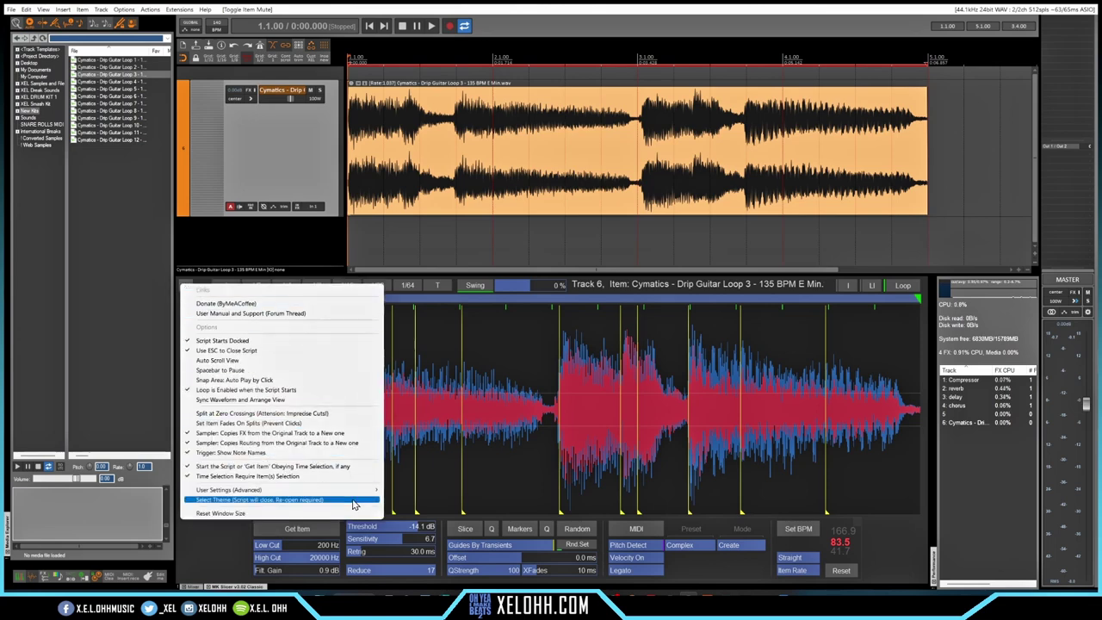
{"action": "mouse_move", "coordinate": [355, 500]}
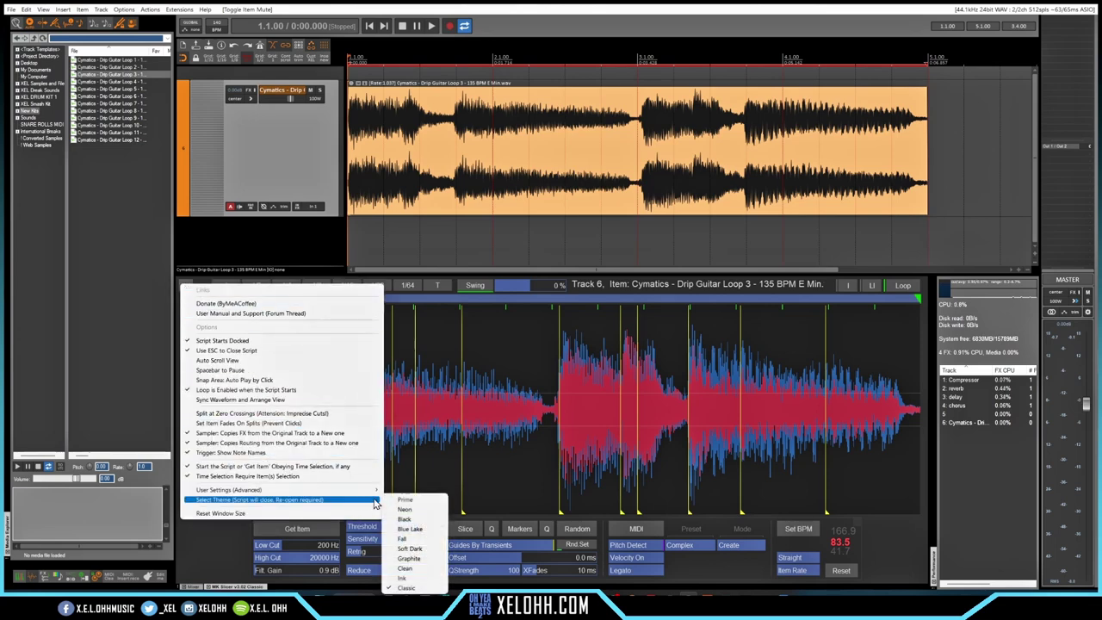
{"action": "left_click", "coordinate": [432, 521]}
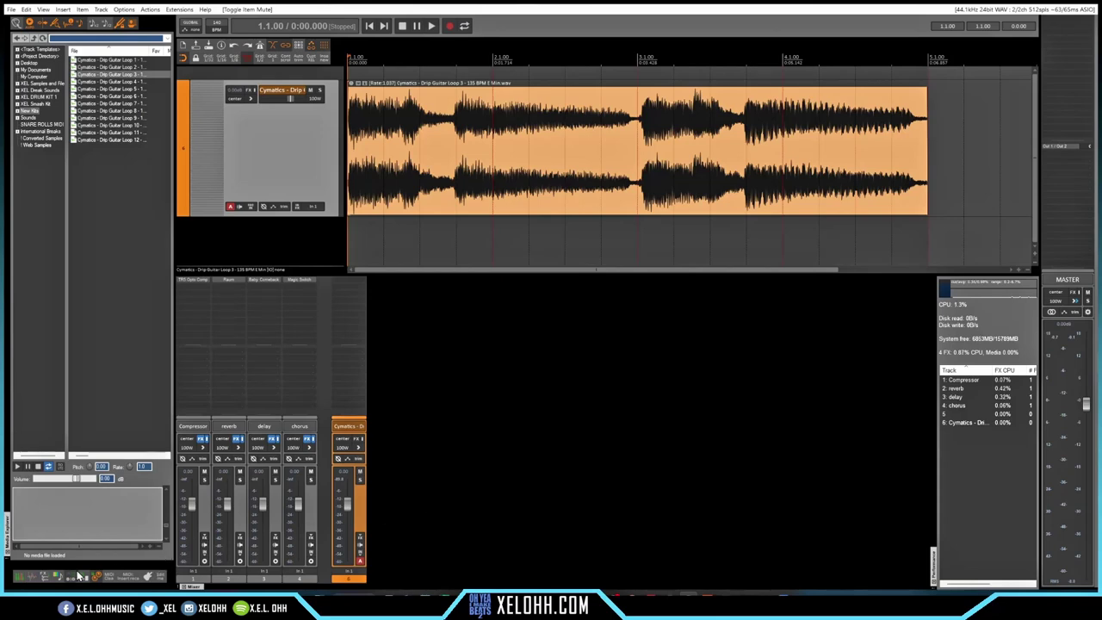
{"action": "left_click", "coordinate": [47, 579]}
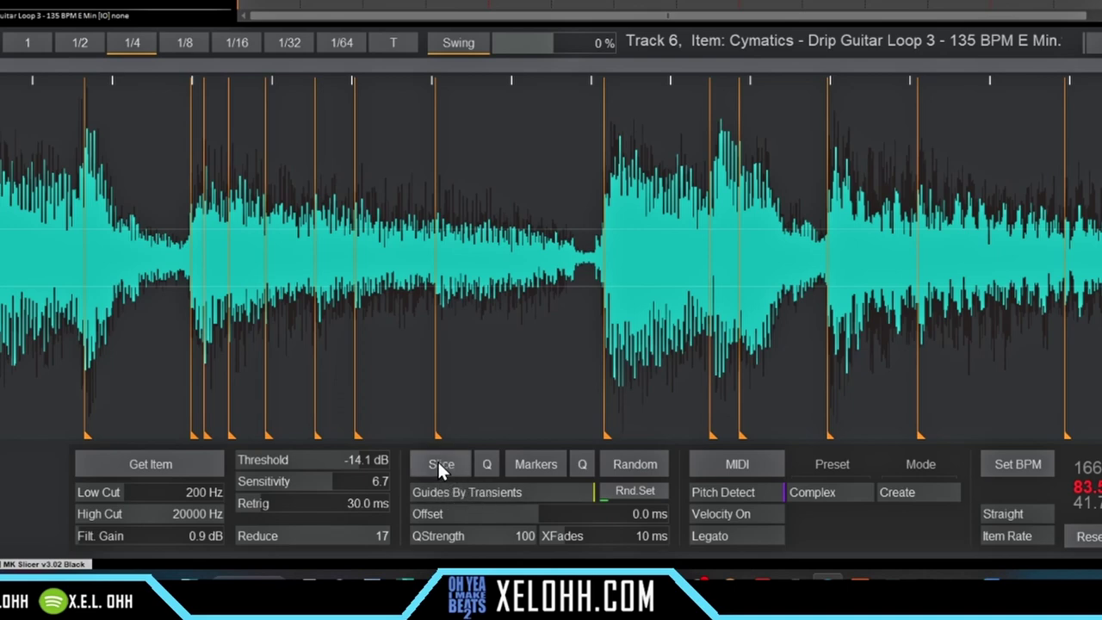
Switch the slice guides from transients to grid and set the grid division to 1/8.
{"action": "left_click", "coordinate": [453, 491]}
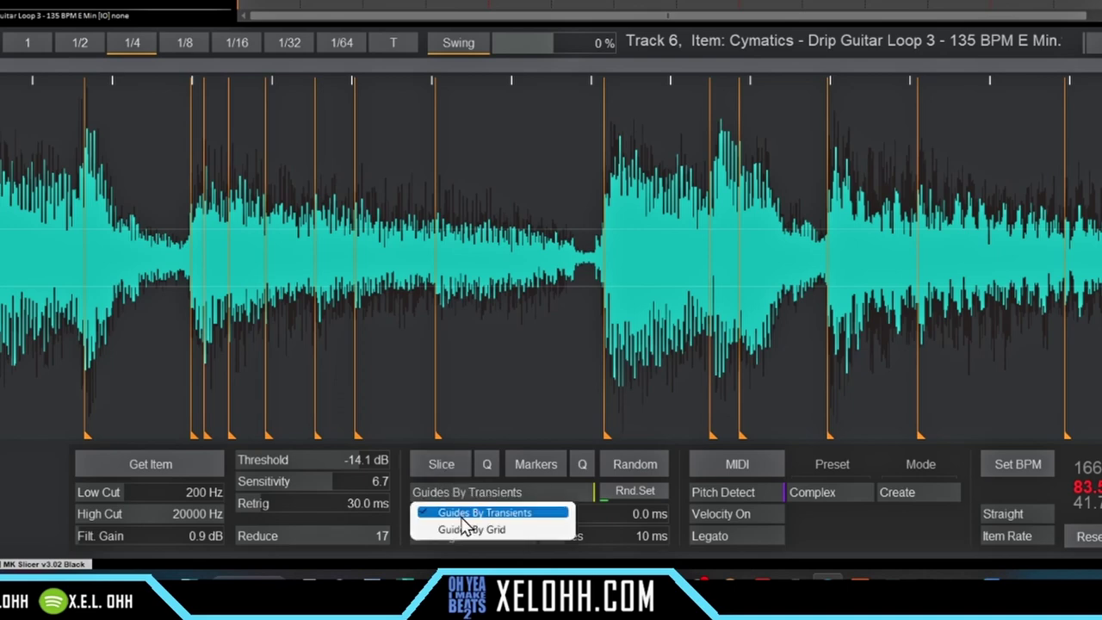
{"action": "left_click", "coordinate": [467, 525]}
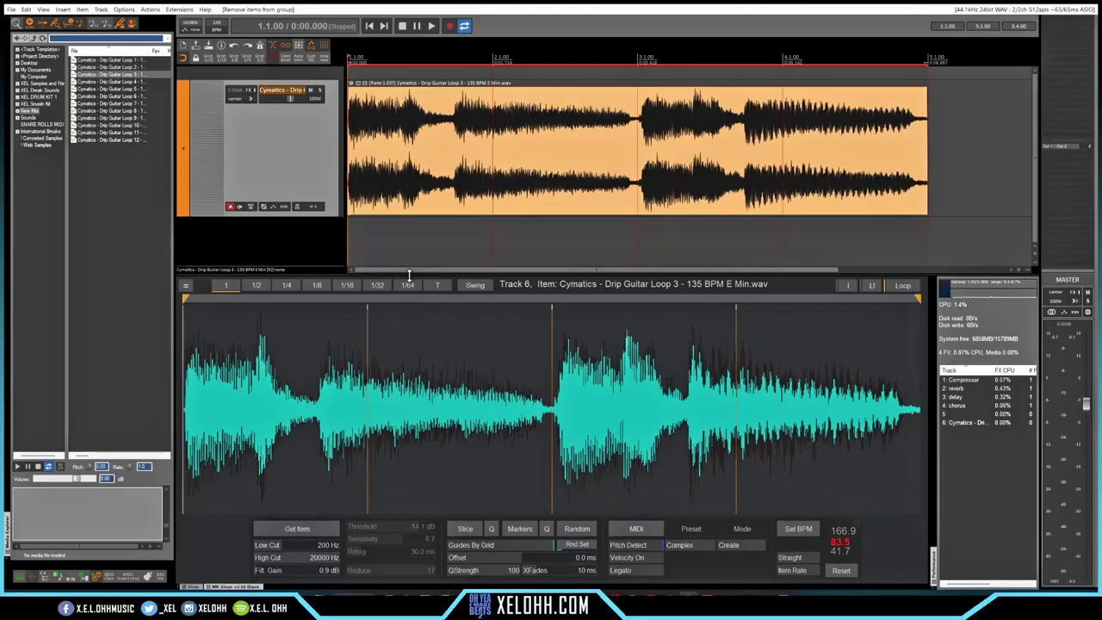
{"action": "left_click", "coordinate": [257, 286]}
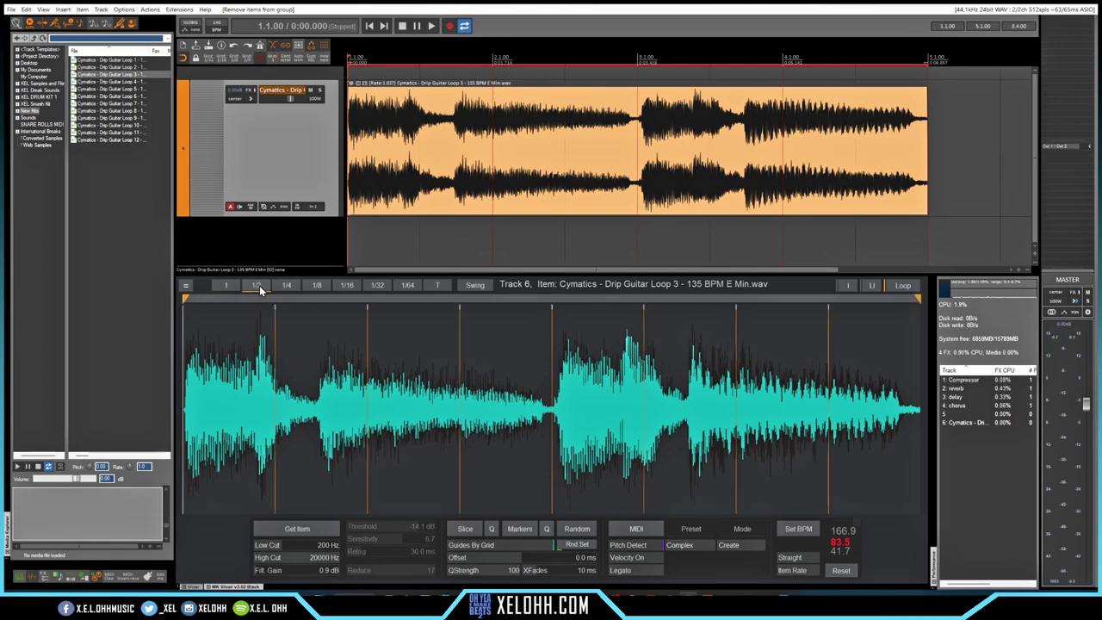
{"action": "left_click", "coordinate": [291, 287]}
{"action": "left_click", "coordinate": [320, 287]}
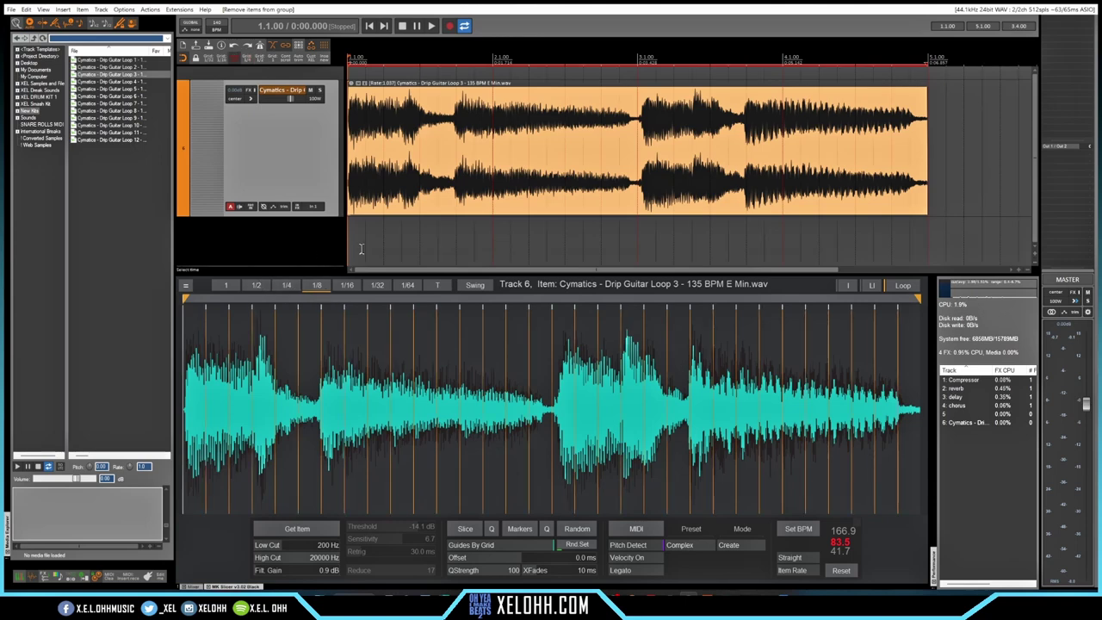
Try the triplet grid and a 20% swing on the guides, turning triplets off and resetting swing to 0%.
{"action": "left_click", "coordinate": [438, 287]}
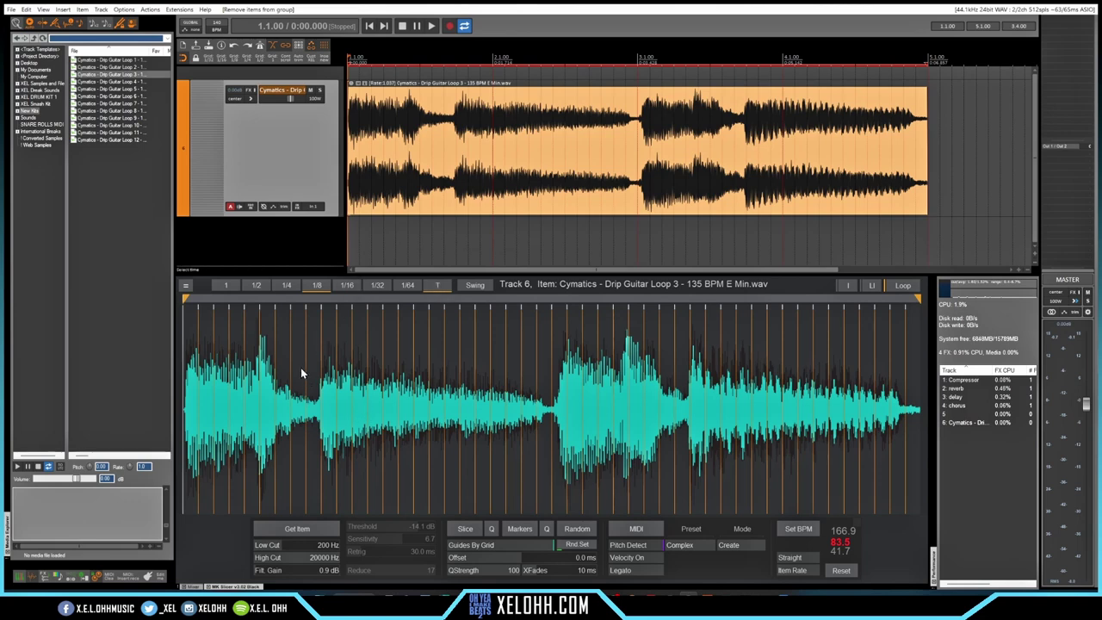
{"action": "left_click", "coordinate": [437, 286]}
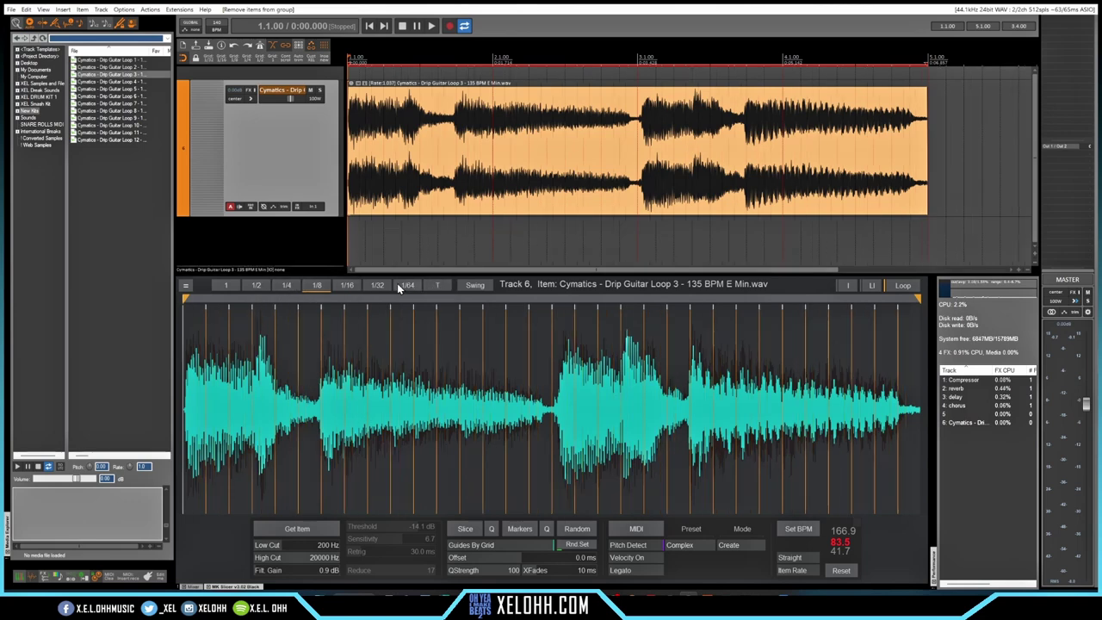
{"action": "left_click", "coordinate": [478, 286]}
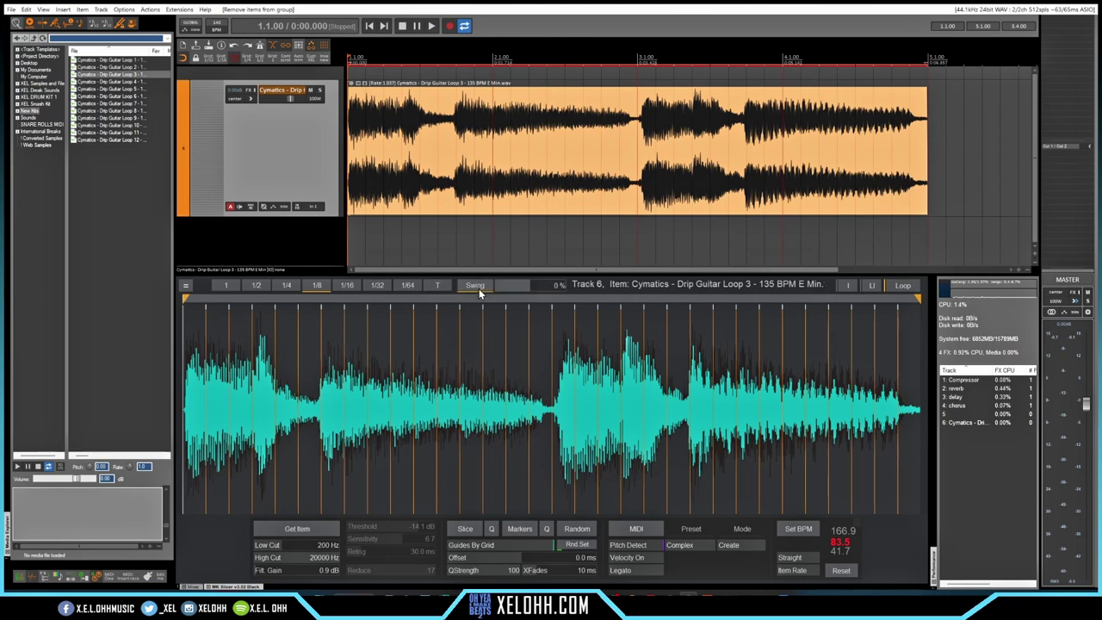
{"action": "mouse_move", "coordinate": [527, 283]}
{"action": "left_mouse_down"}
{"action": "mouse_move", "coordinate": [546, 283]}
{"action": "mouse_move", "coordinate": [522, 284]}
{"action": "mouse_move", "coordinate": [539, 290]}
{"action": "left_mouse_up"}
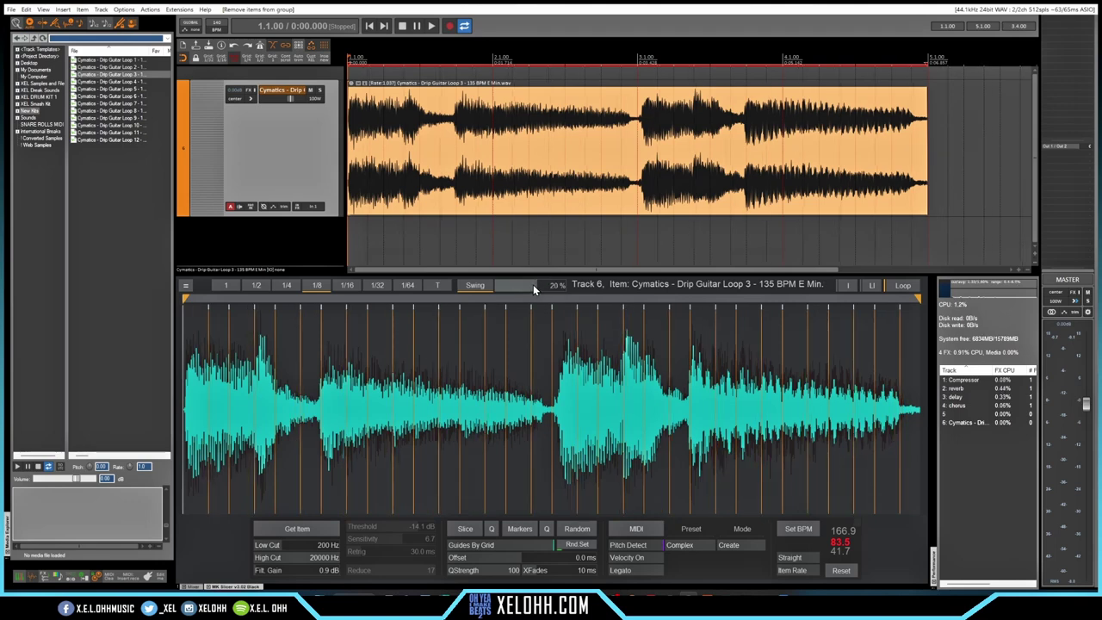
{"action": "left_click", "coordinate": [531, 285], "text": "ctrl"}
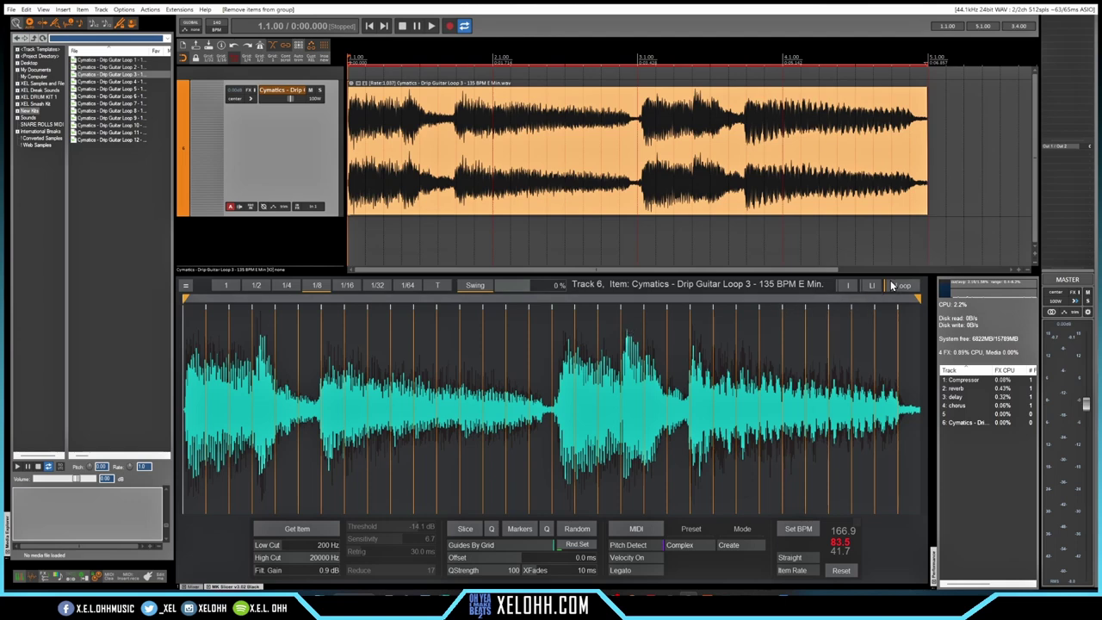
Shorten the loop range to the first half of the guitar loop, audition it, and restore the full range.
{"action": "mouse_move", "coordinate": [919, 301]}
{"action": "left_mouse_down"}
{"action": "mouse_move", "coordinate": [635, 318]}
{"action": "mouse_move", "coordinate": [554, 335]}
{"action": "left_mouse_up"}
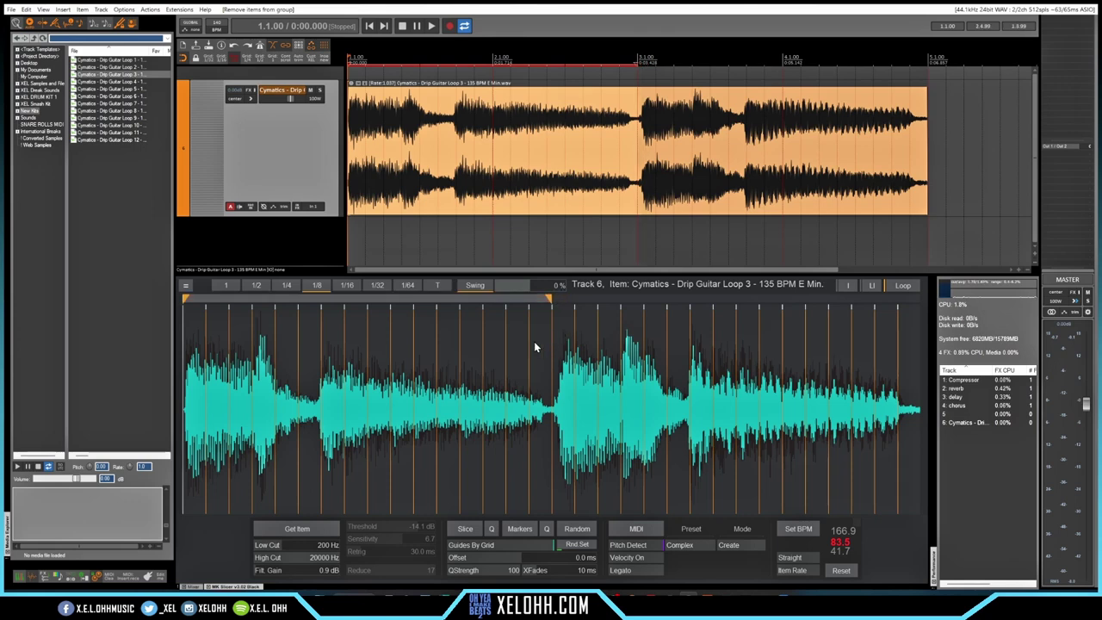
{"action": "key", "text": "space"}
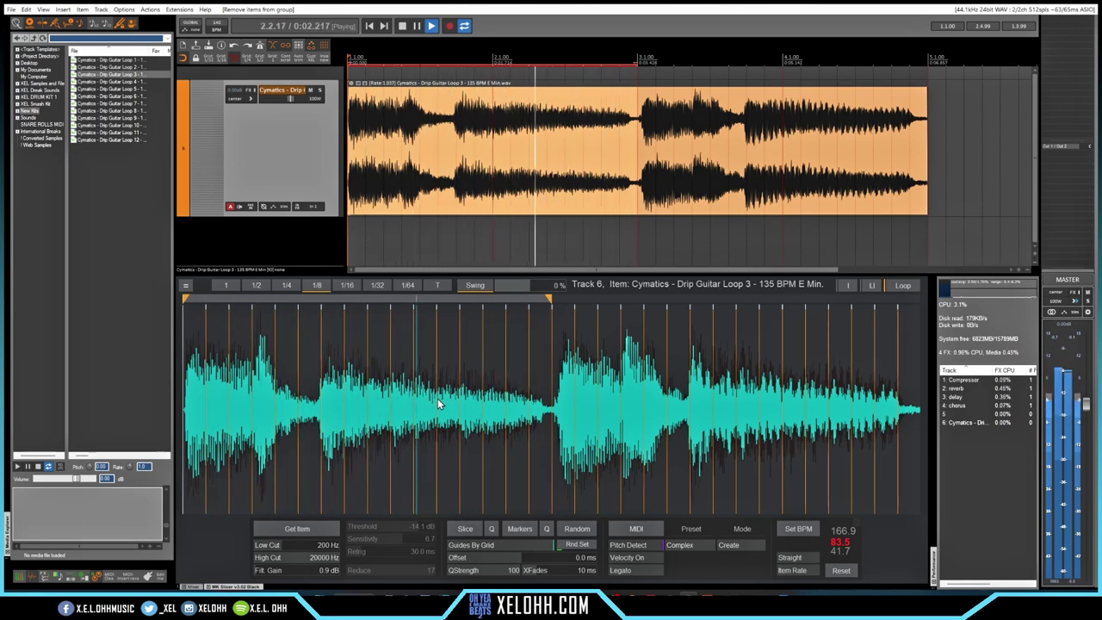
{"action": "key", "text": "space"}
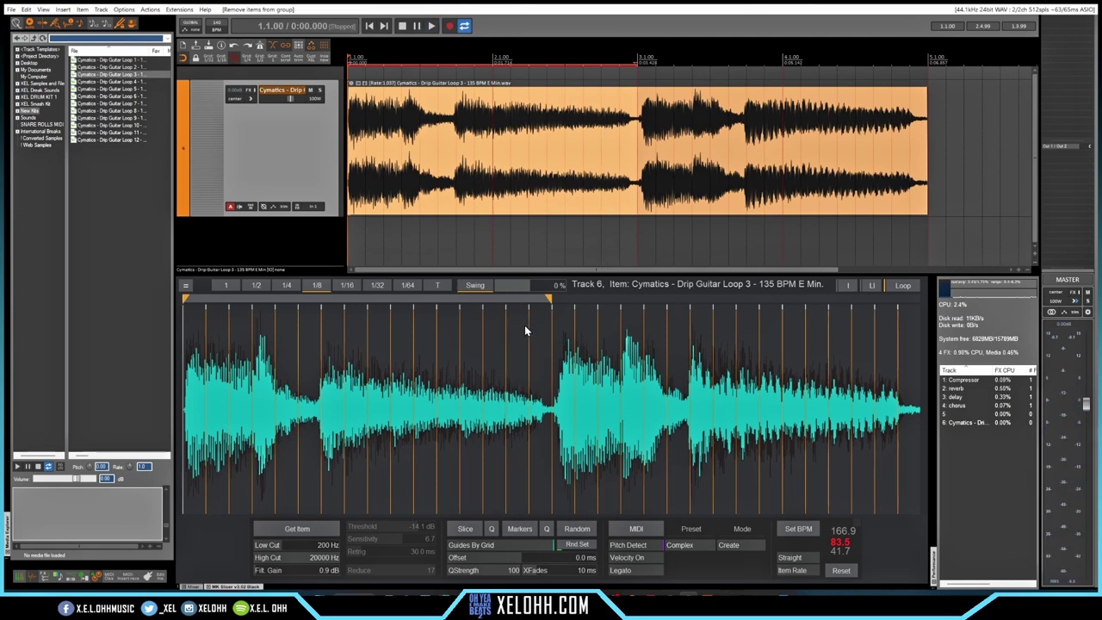
{"action": "mouse_move", "coordinate": [551, 301]}
{"action": "left_mouse_down"}
{"action": "mouse_move", "coordinate": [502, 313]}
{"action": "mouse_move", "coordinate": [919, 310]}
{"action": "left_mouse_up"}
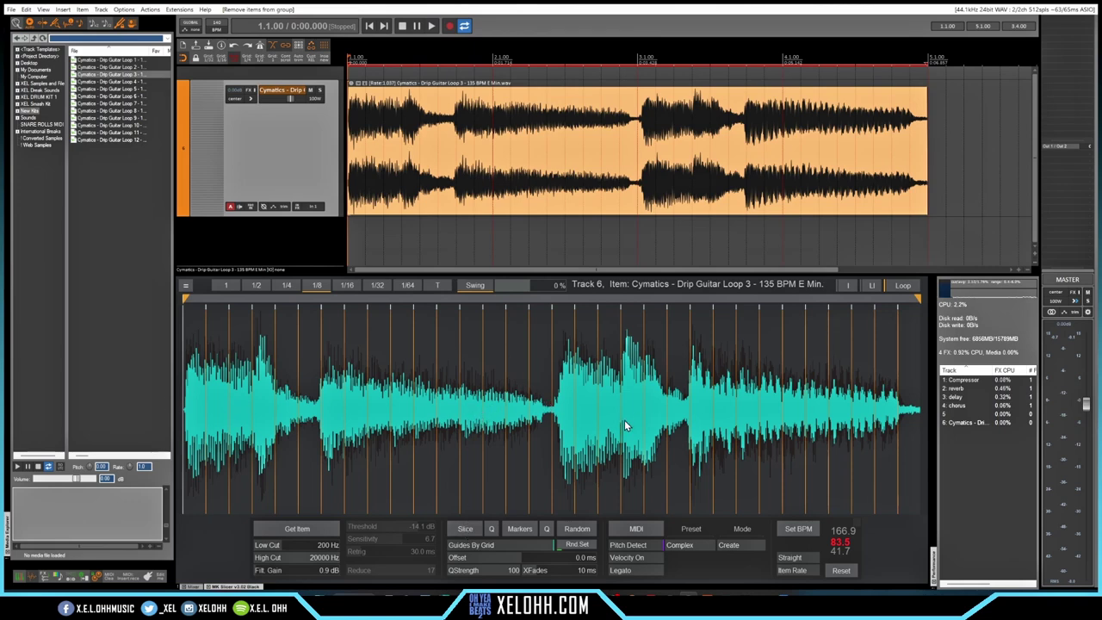
Slice the guitar loop at the 1/8 grid guides and reset the item to its unsliced state.
{"action": "left_click", "coordinate": [463, 529]}
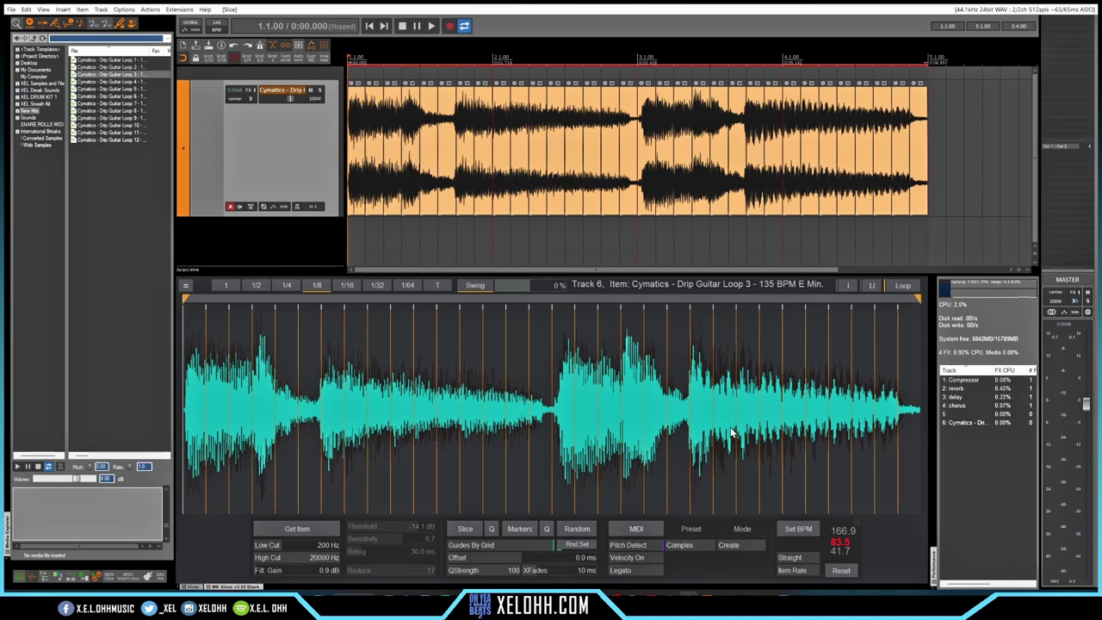
{"action": "left_click", "coordinate": [842, 571]}
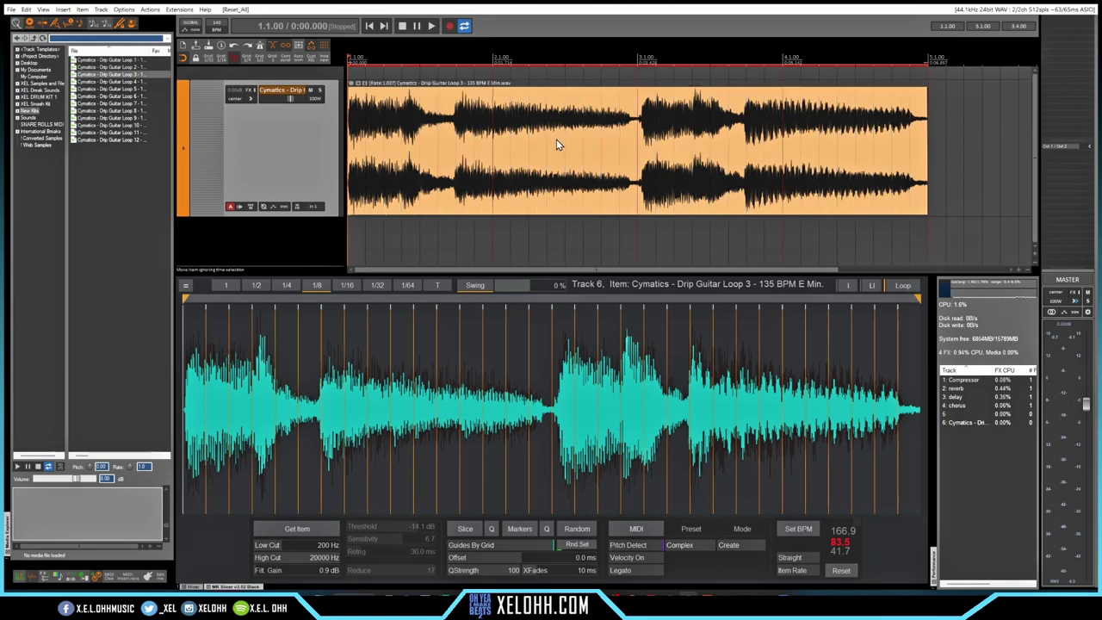
Add stretch markers at the 1/8 guides, try moving one in the arrangement, and reset the item.
{"action": "left_click", "coordinate": [520, 529]}
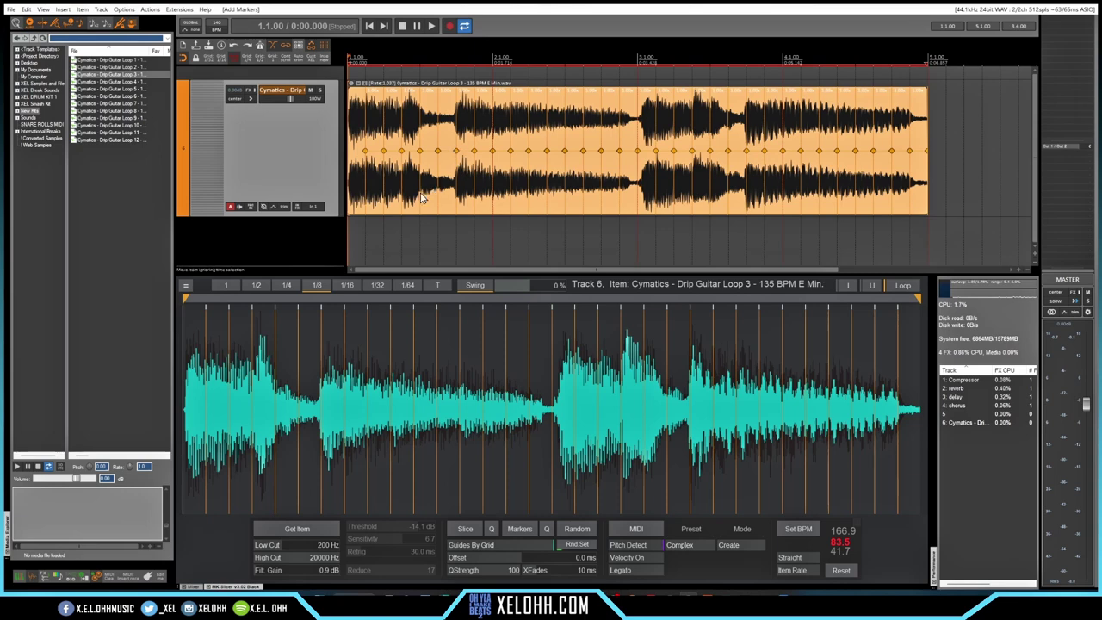
{"action": "left_click", "coordinate": [348, 285]}
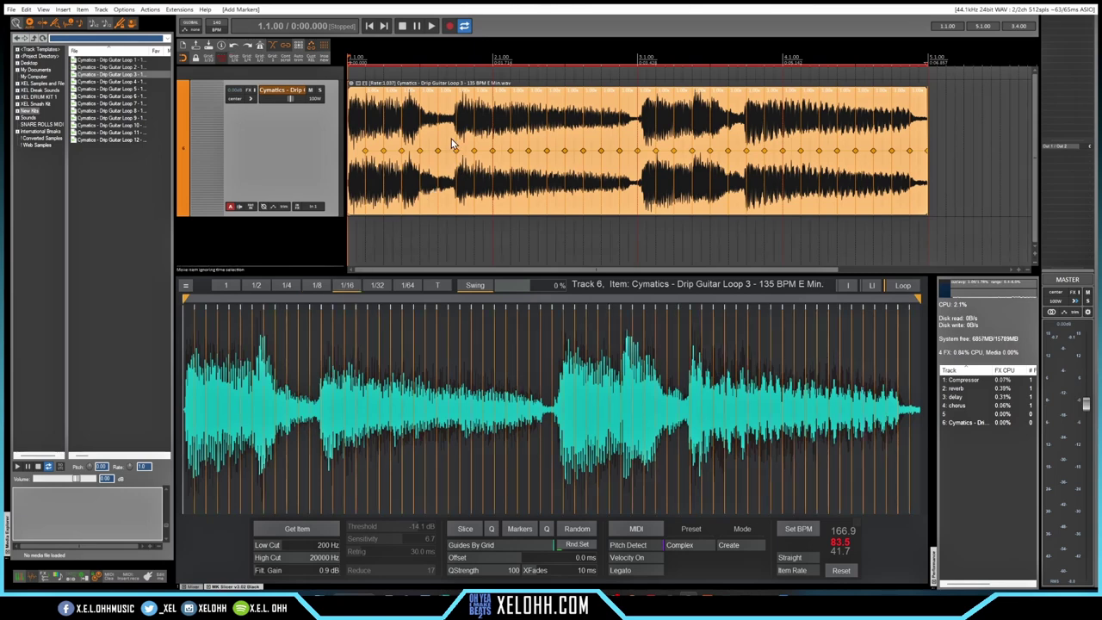
{"action": "left_click_drag", "start_coordinate": [456, 151], "coordinate": [536, 152]}
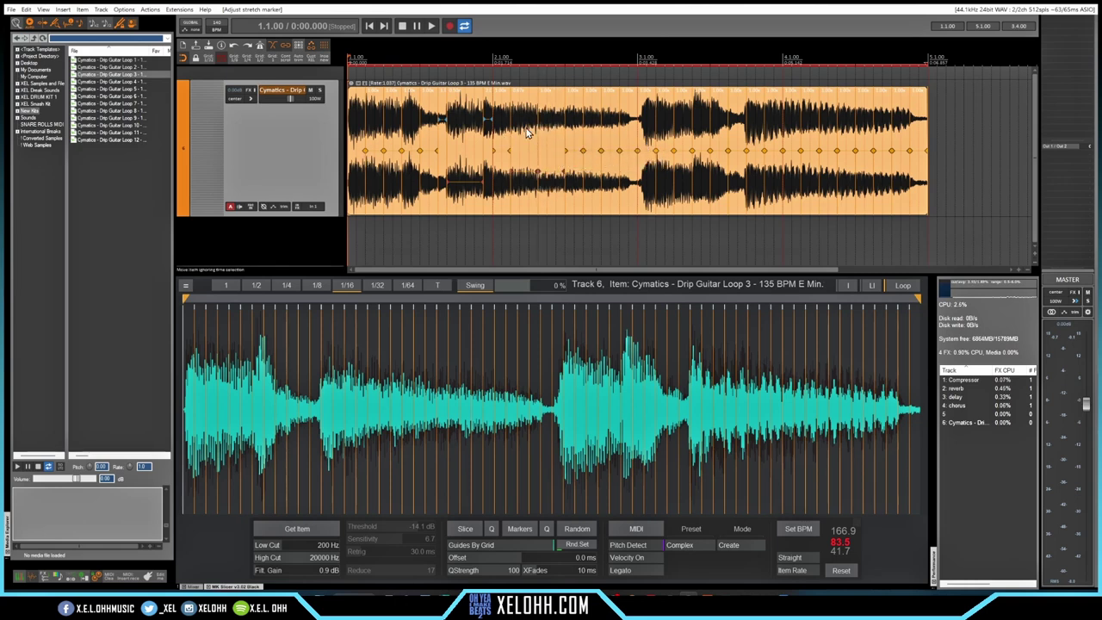
{"action": "left_click", "coordinate": [843, 570]}
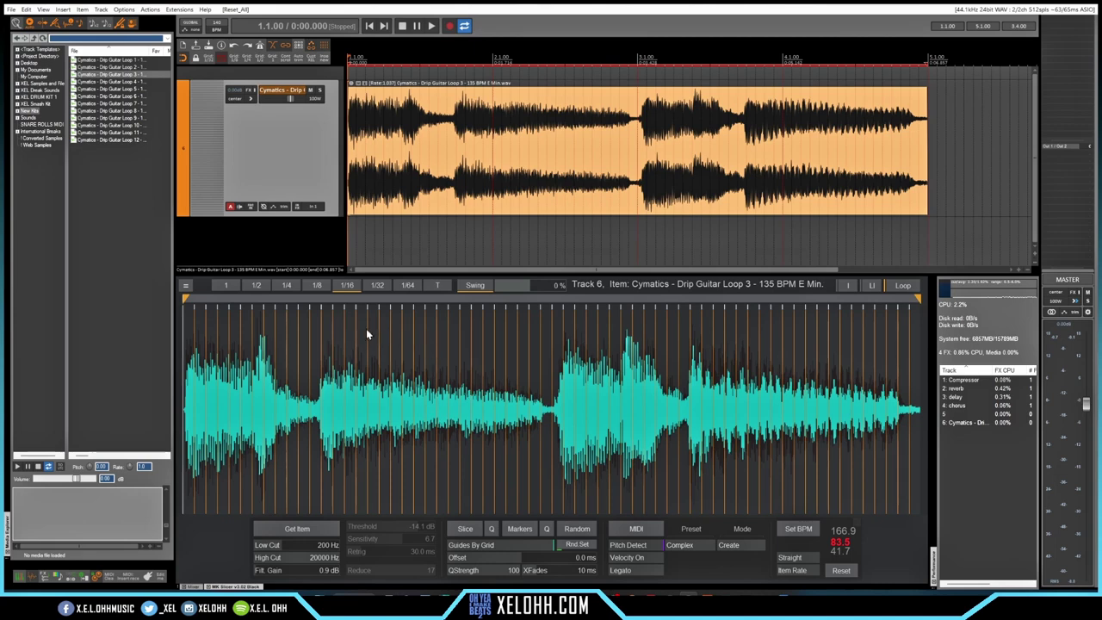
Turn Swing off and enable Volume at 50% and Pan at 100% in the random settings.
{"action": "left_click", "coordinate": [472, 286]}
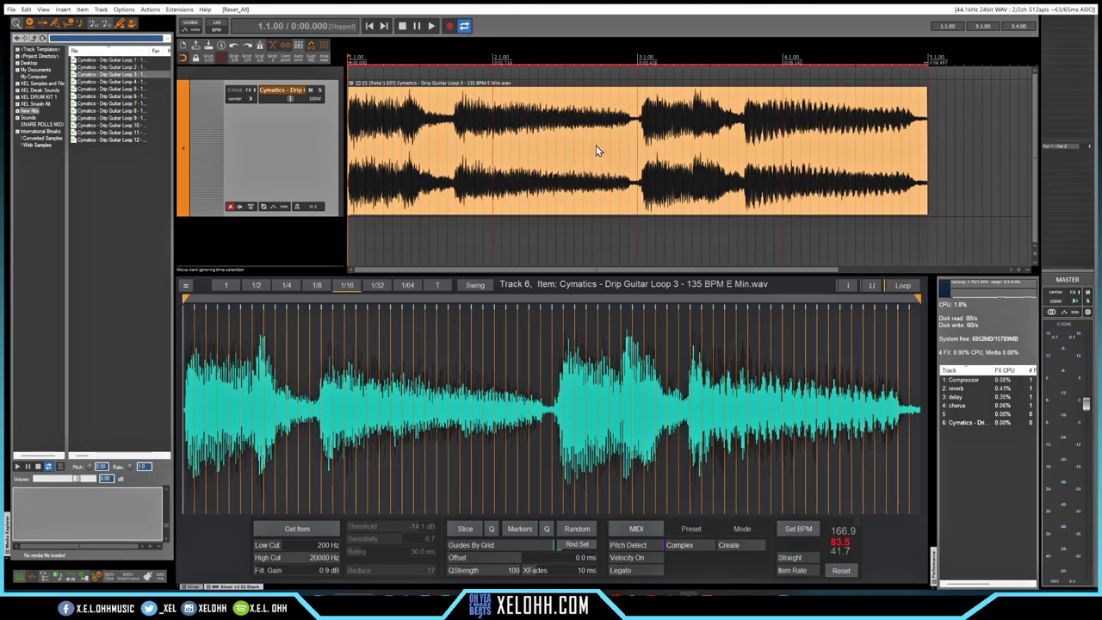
{"action": "left_click", "coordinate": [570, 527]}
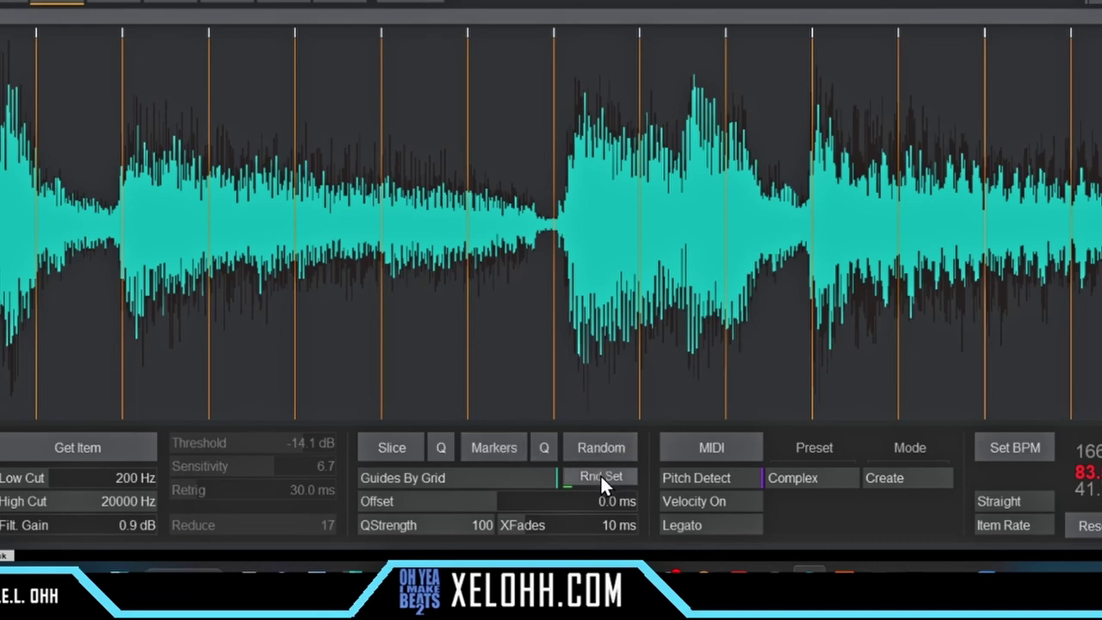
{"action": "left_click", "coordinate": [599, 478]}
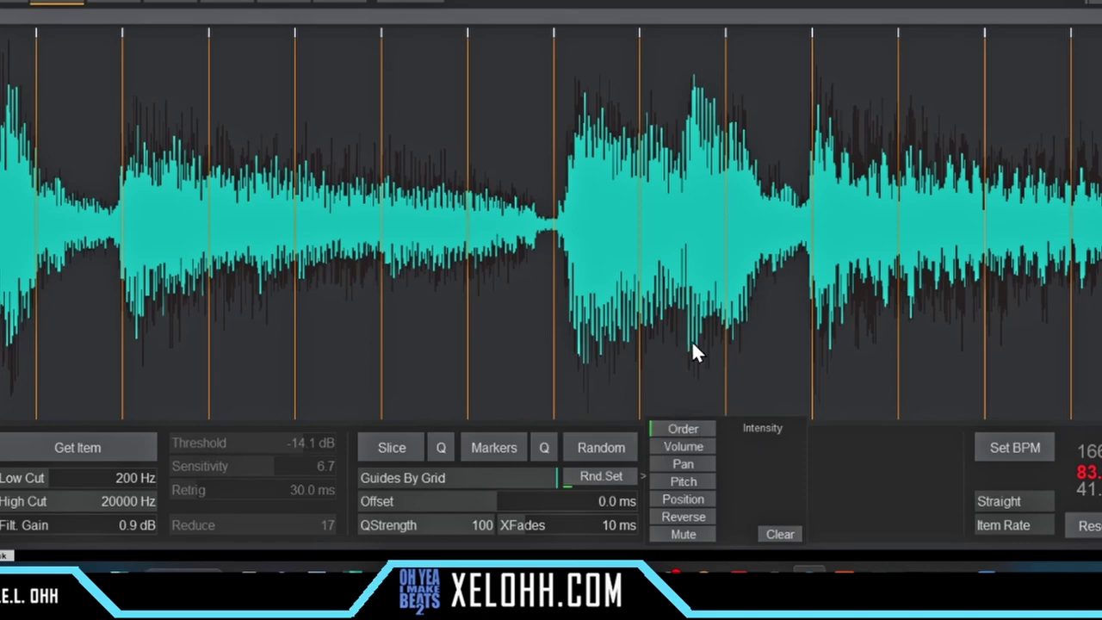
{"action": "left_click", "coordinate": [689, 431]}
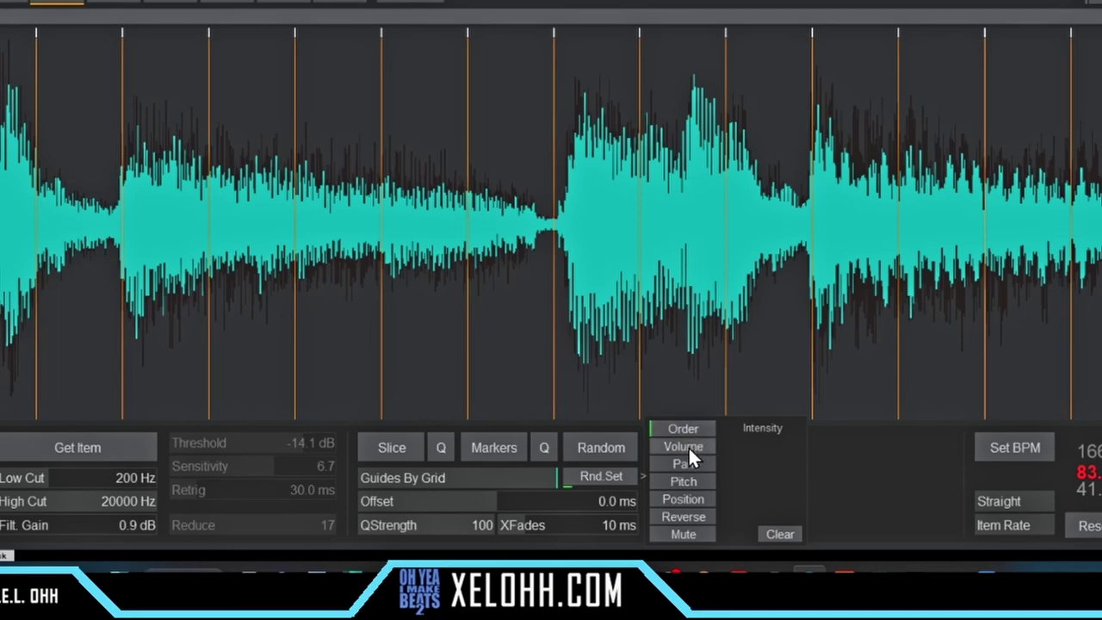
{"action": "left_click", "coordinate": [690, 446]}
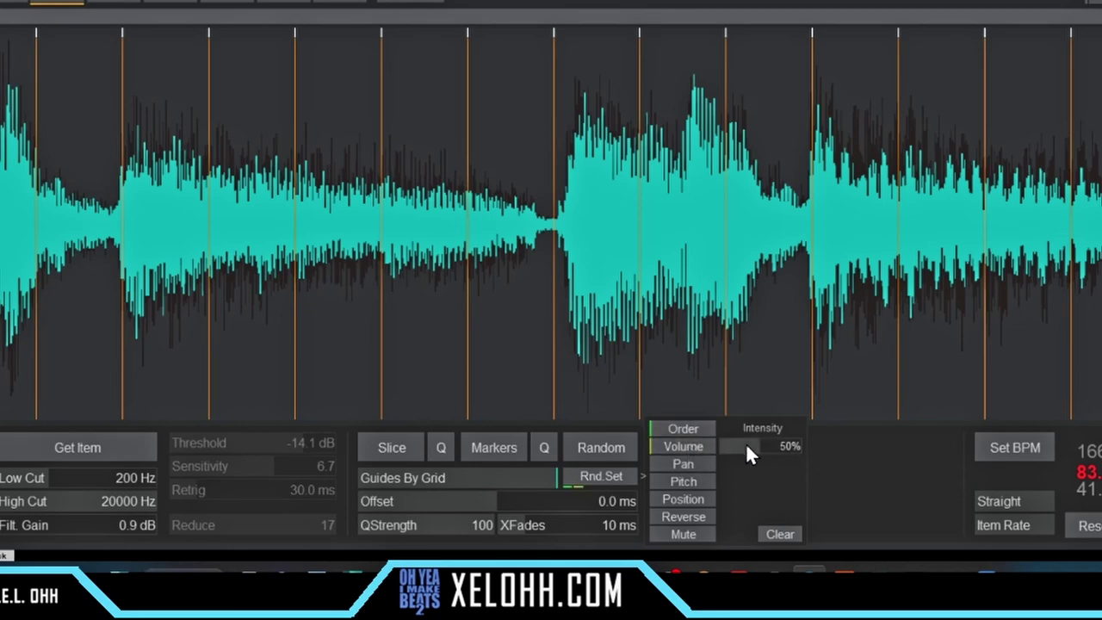
{"action": "left_click", "coordinate": [694, 466]}
{"action": "left_click", "coordinate": [682, 465]}
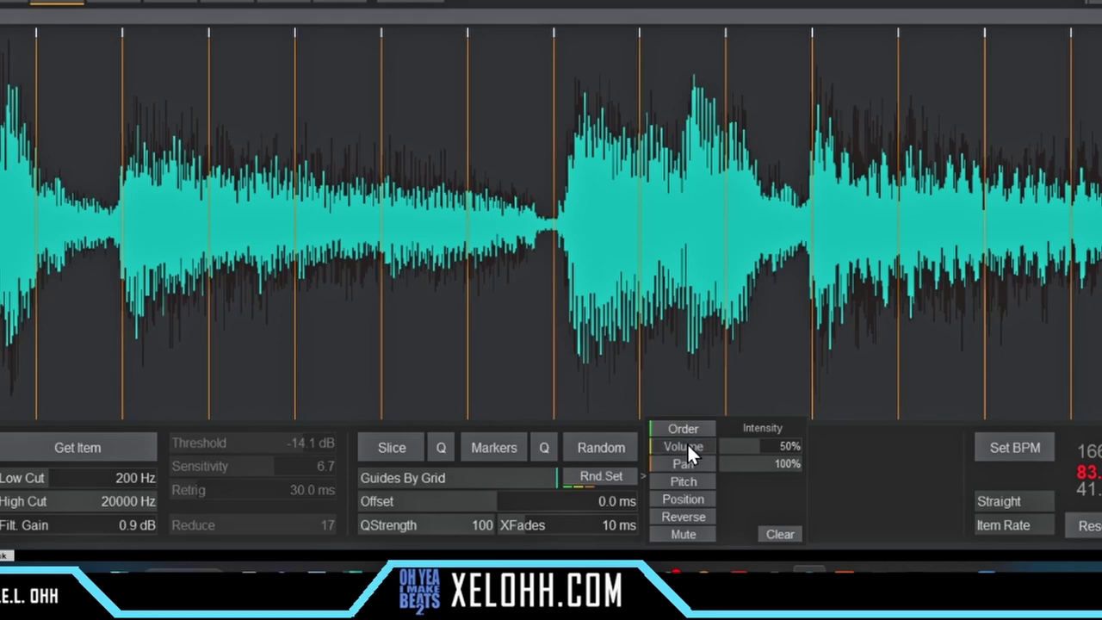
Replace Volume and Pan randomization with Pitch at 50%, Position at 20% and Reverse at 50%, keeping Order enabled.
{"action": "left_click", "coordinate": [687, 443]}
{"action": "left_click", "coordinate": [686, 478]}
{"action": "left_click", "coordinate": [689, 462]}
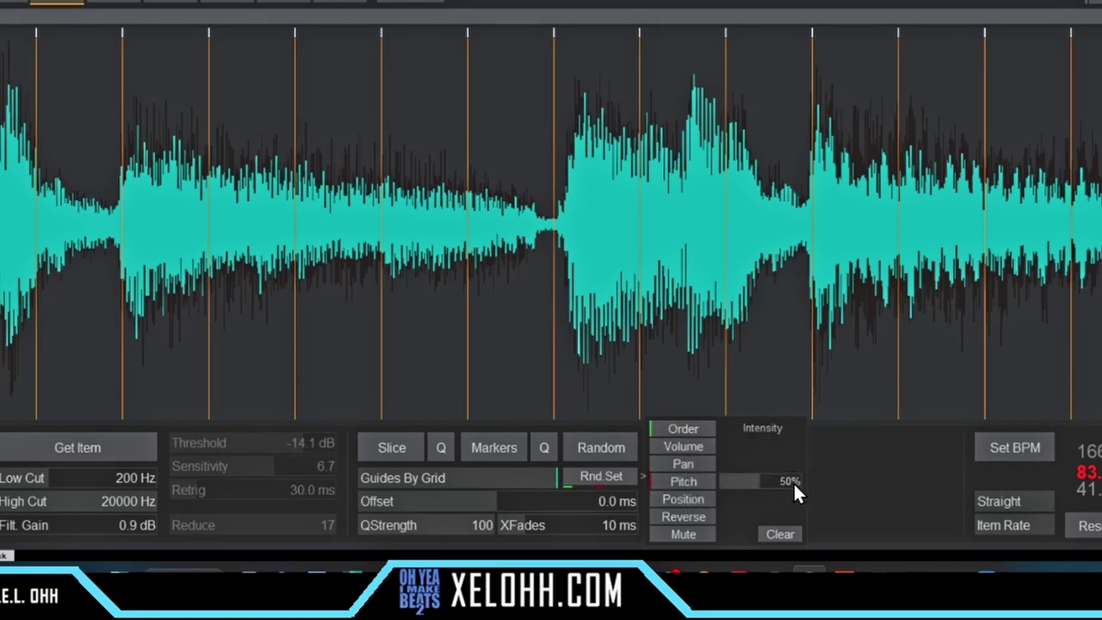
{"action": "left_click", "coordinate": [683, 507]}
{"action": "left_click", "coordinate": [681, 516]}
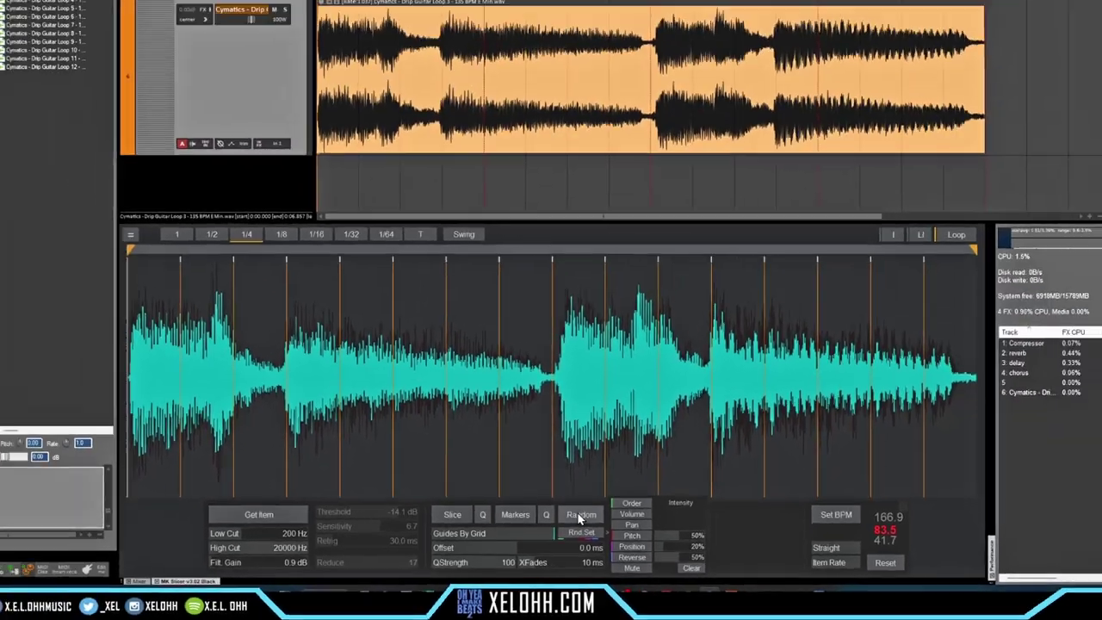
Randomize the guitar loop's slices on the 1/4 grid, audition the result, and reset the item.
{"action": "left_click", "coordinate": [580, 515]}
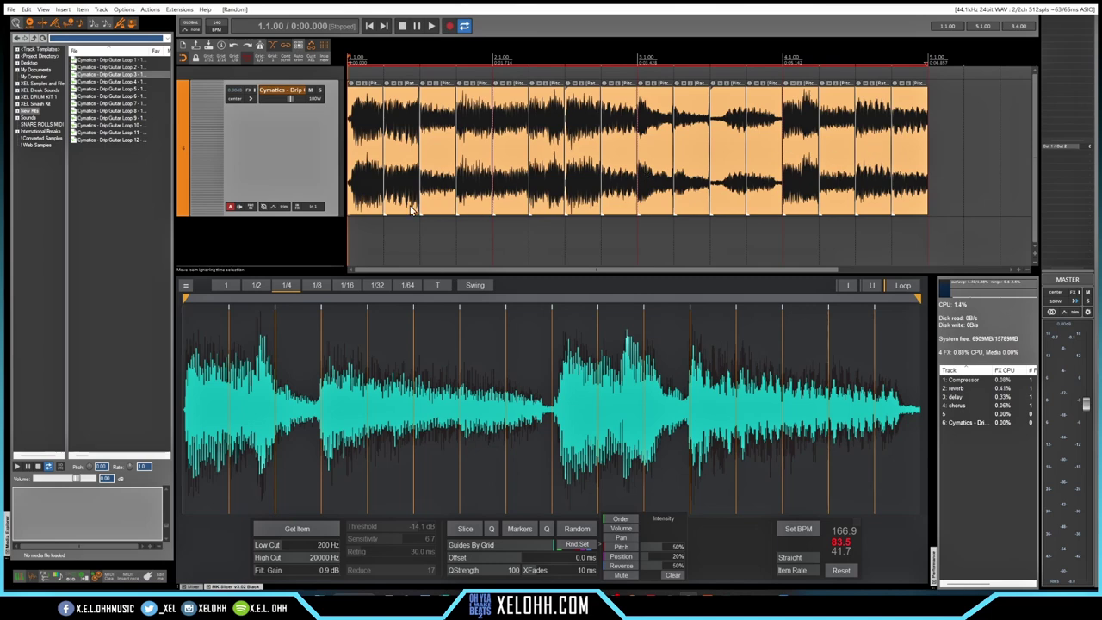
{"action": "key", "text": "space"}
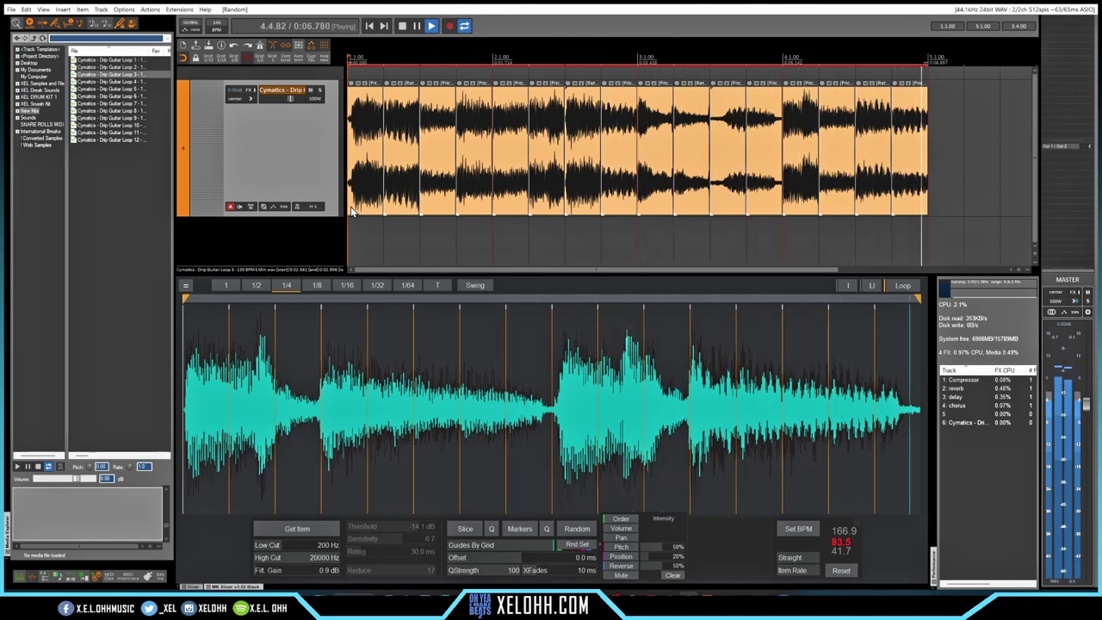
{"action": "key", "text": "space"}
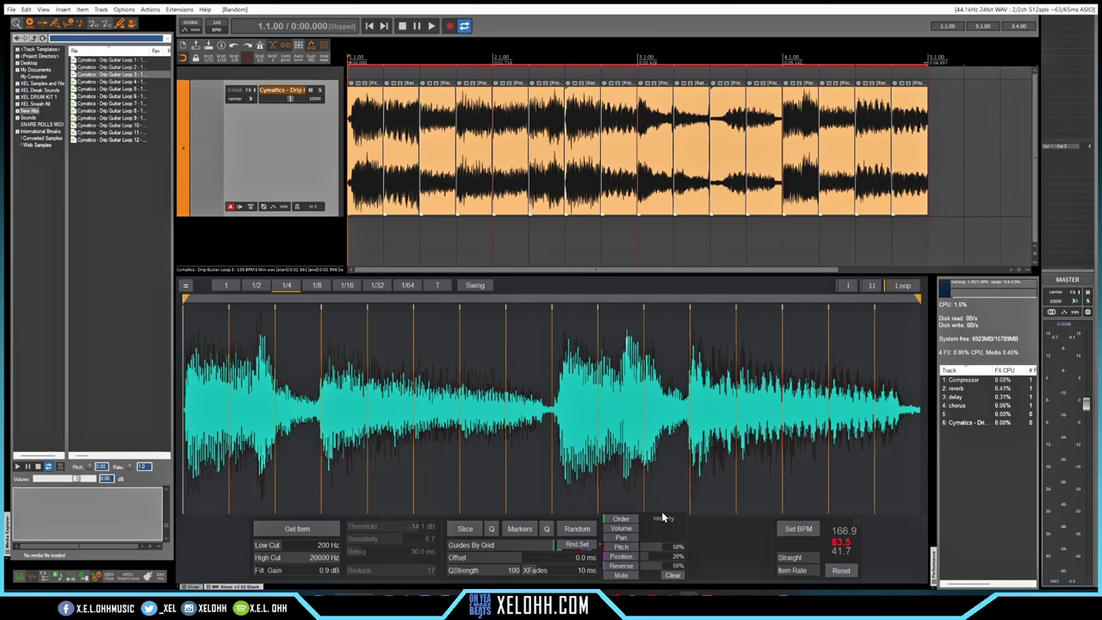
{"action": "left_click", "coordinate": [842, 571]}
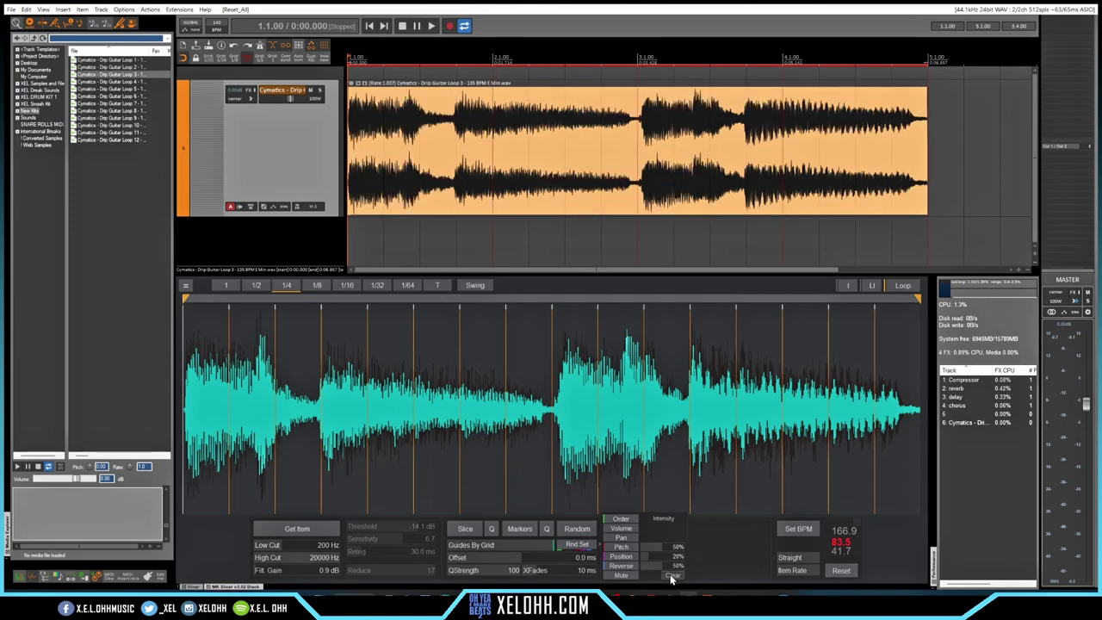
Close the random settings and switch the guitar loop's guide mode to Guides By Transients.
{"action": "left_click", "coordinate": [573, 545]}
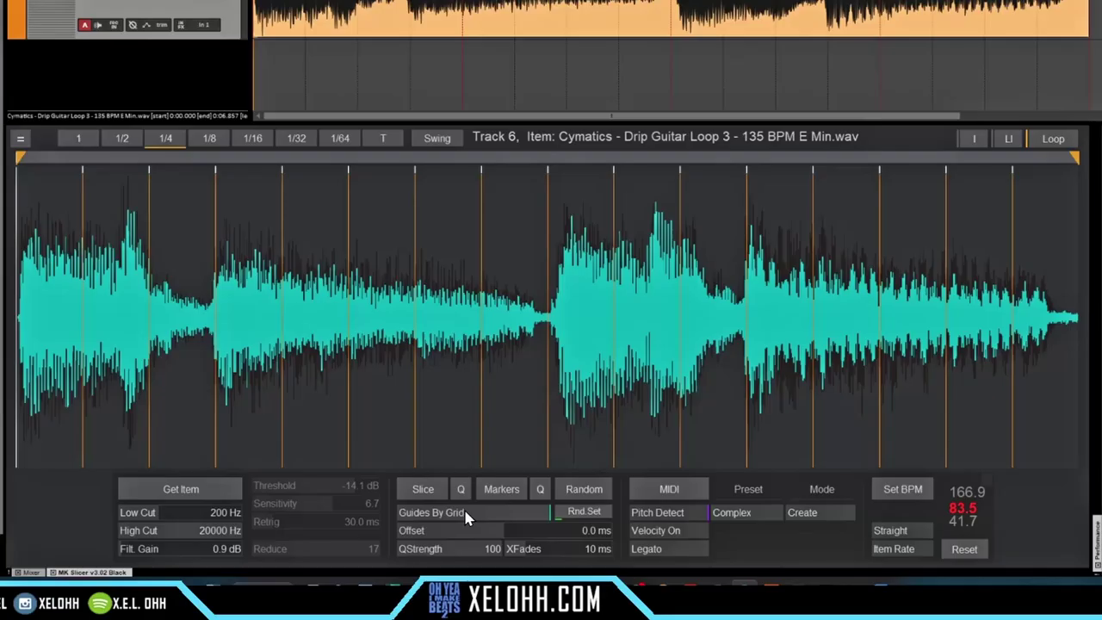
{"action": "left_click", "coordinate": [452, 514]}
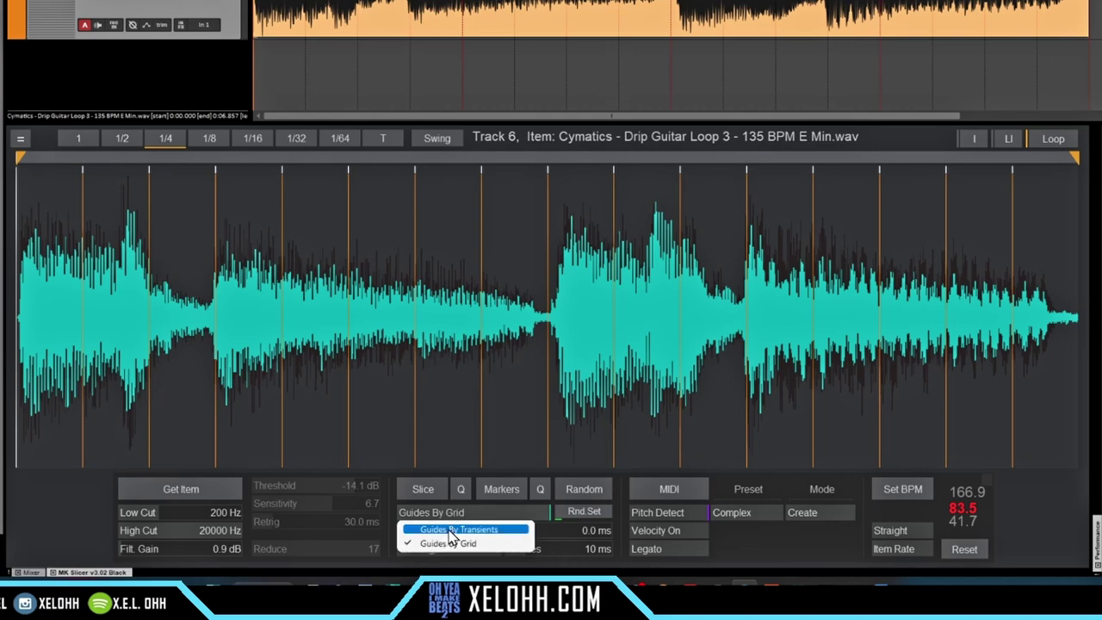
{"action": "left_click", "coordinate": [451, 529]}
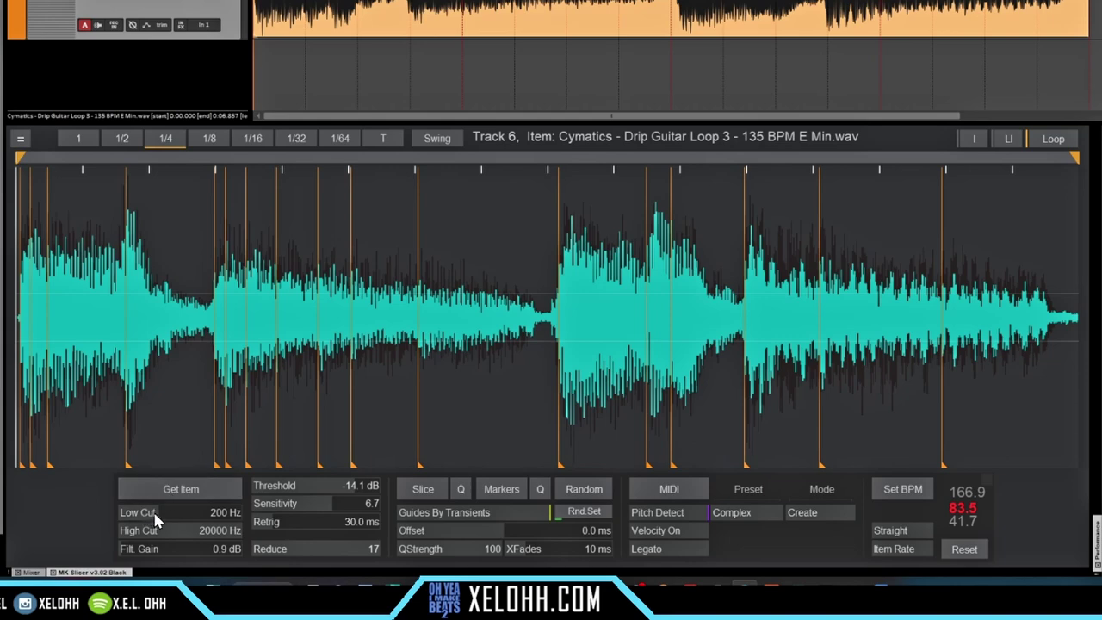
Try Low Cut at 69 Hz and High Cut at 951 Hz, test Filt. Gain, and restore the filter defaults.
{"action": "left_click_drag", "start_coordinate": [156, 514], "coordinate": [192, 534]}
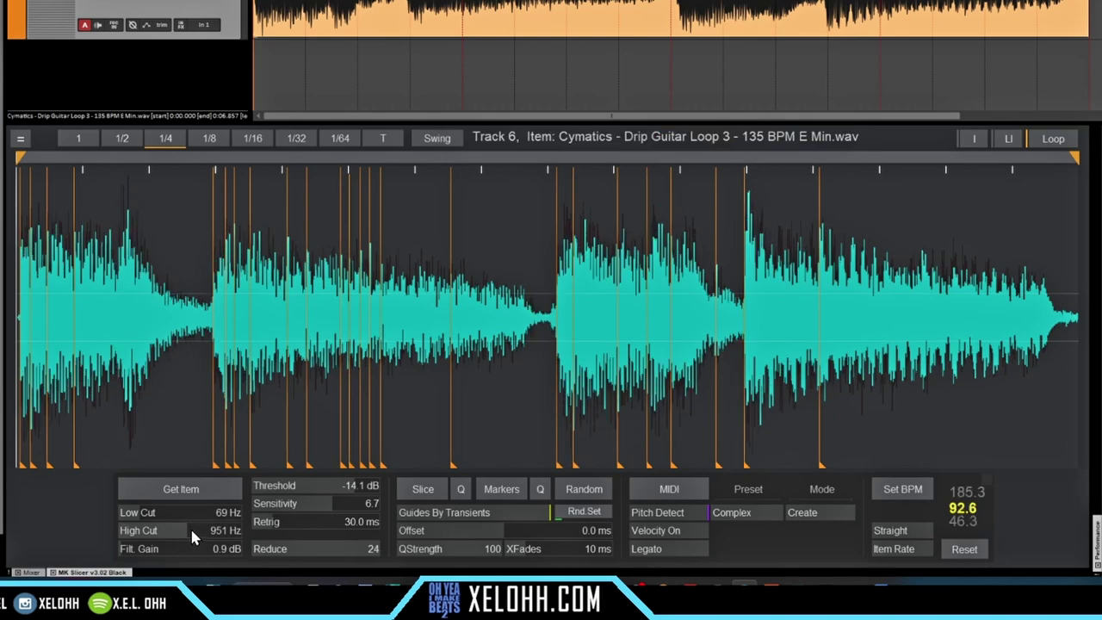
{"action": "double_click", "coordinate": [182, 526]}
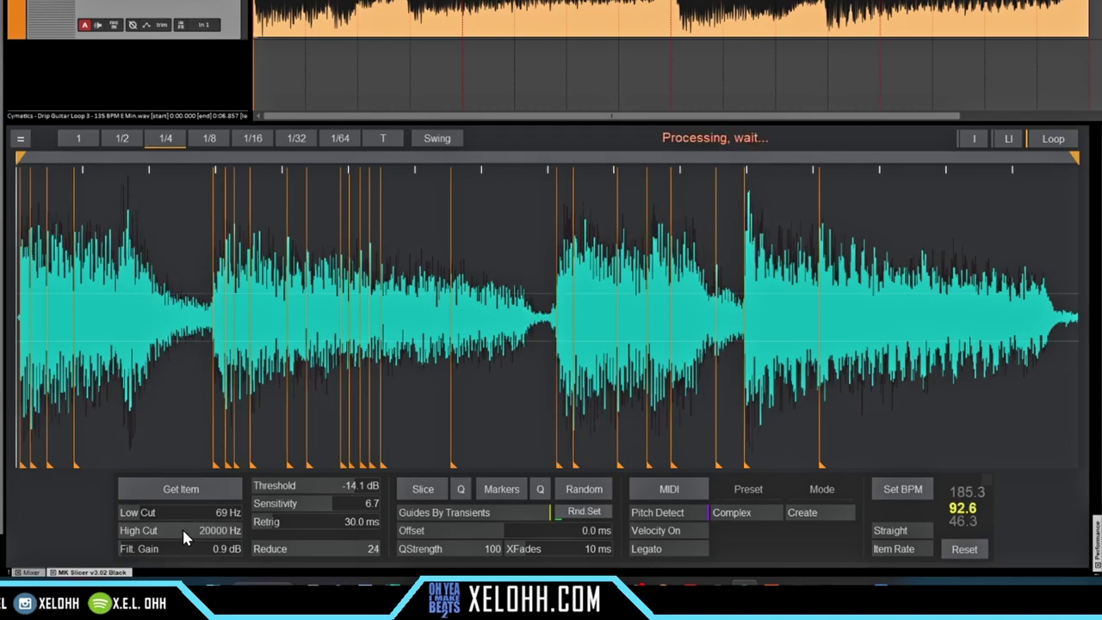
{"action": "double_click", "coordinate": [167, 508]}
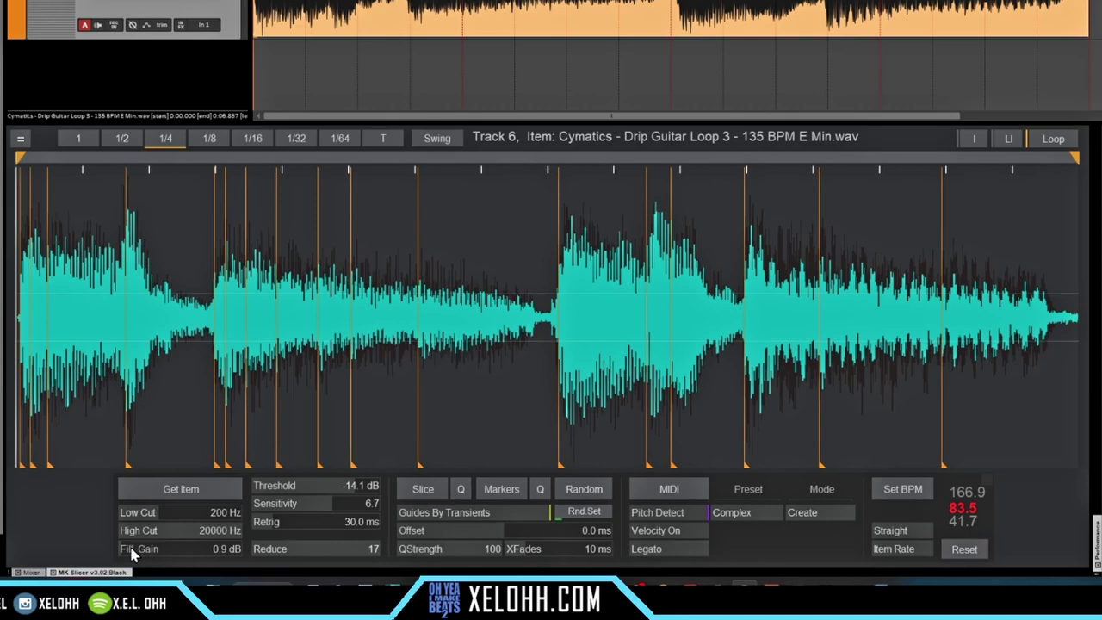
{"action": "left_click_drag", "start_coordinate": [127, 553], "coordinate": [155, 556]}
Try Threshold at -40.6 dB, Sensitivity at 8.4, and Retrig at 85.6 ms and 12.0 ms, restoring their defaults.
{"action": "mouse_move", "coordinate": [352, 490]}
{"action": "left_mouse_down"}
{"action": "mouse_move", "coordinate": [297, 486]}
{"action": "mouse_move", "coordinate": [358, 510]}
{"action": "left_mouse_up"}
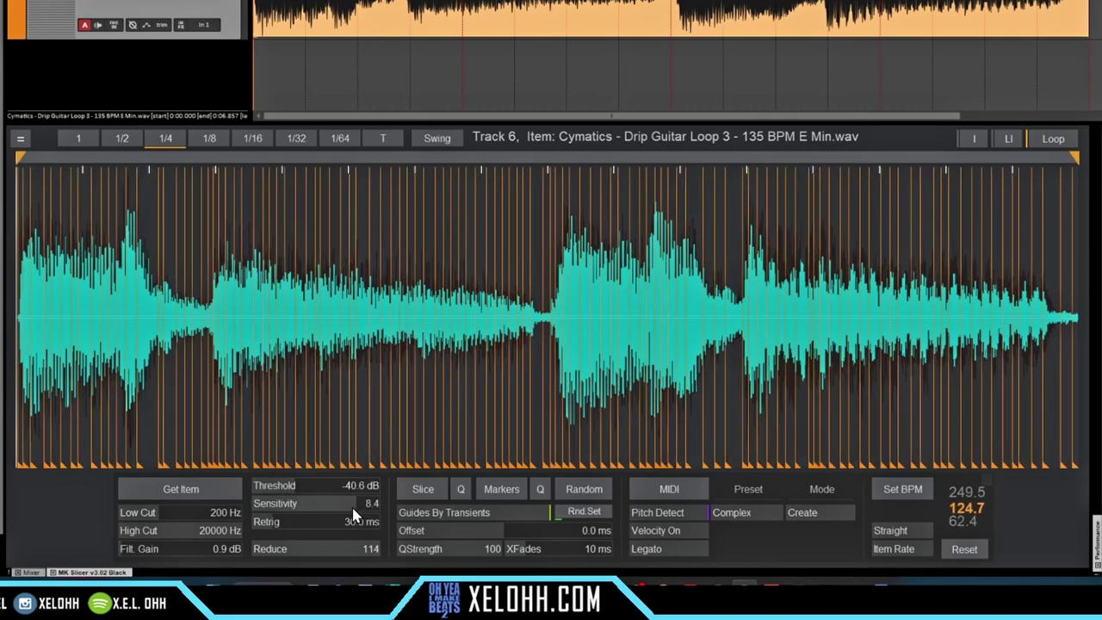
{"action": "left_click", "coordinate": [331, 504]}
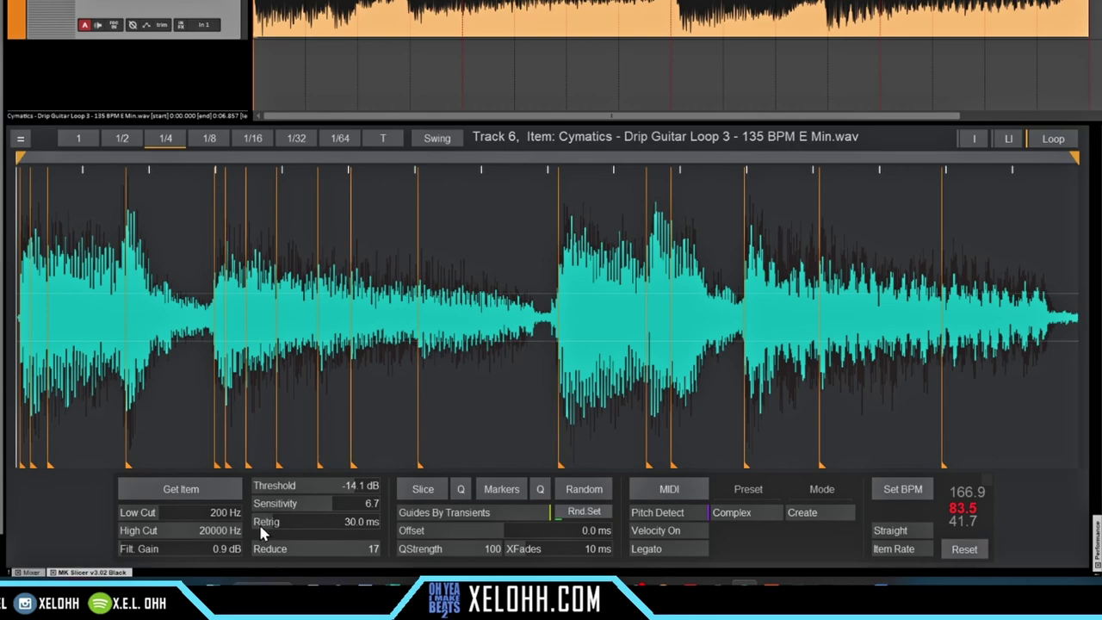
{"action": "left_click_drag", "start_coordinate": [274, 522], "coordinate": [294, 518]}
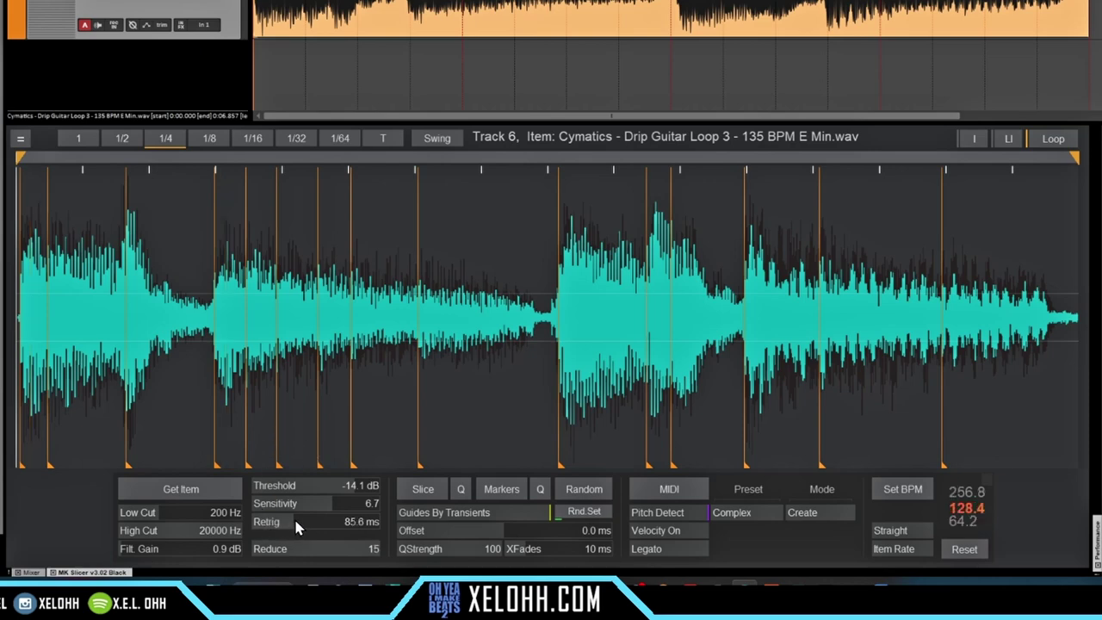
{"action": "mouse_move", "coordinate": [295, 522]}
{"action": "left_mouse_down"}
{"action": "mouse_move", "coordinate": [320, 523]}
{"action": "mouse_move", "coordinate": [261, 527]}
{"action": "left_mouse_up"}
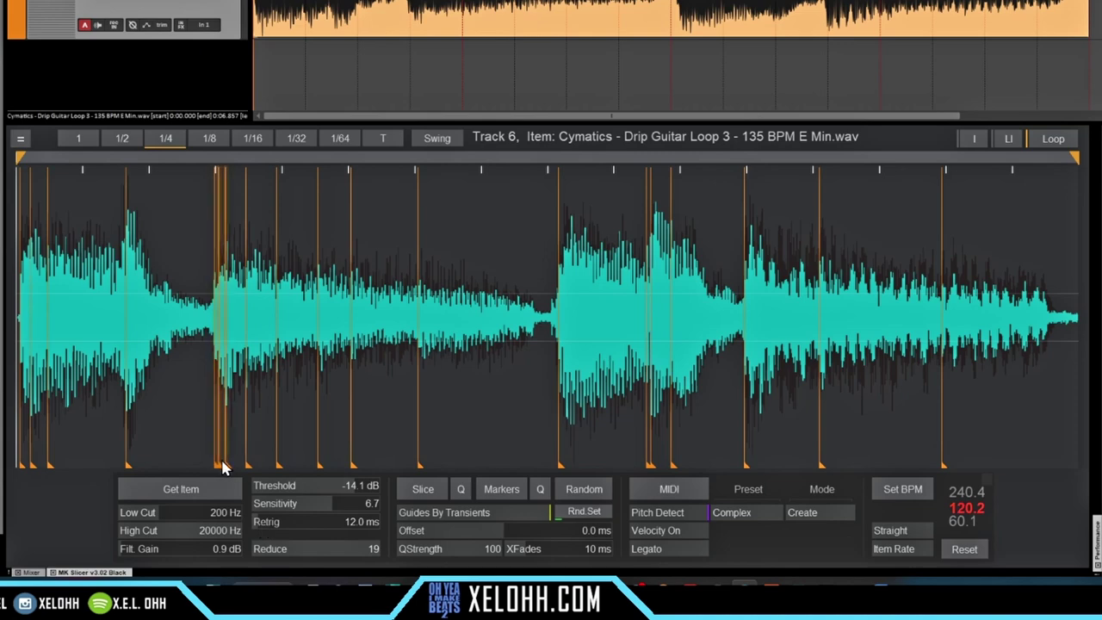
{"action": "left_click", "coordinate": [278, 523]}
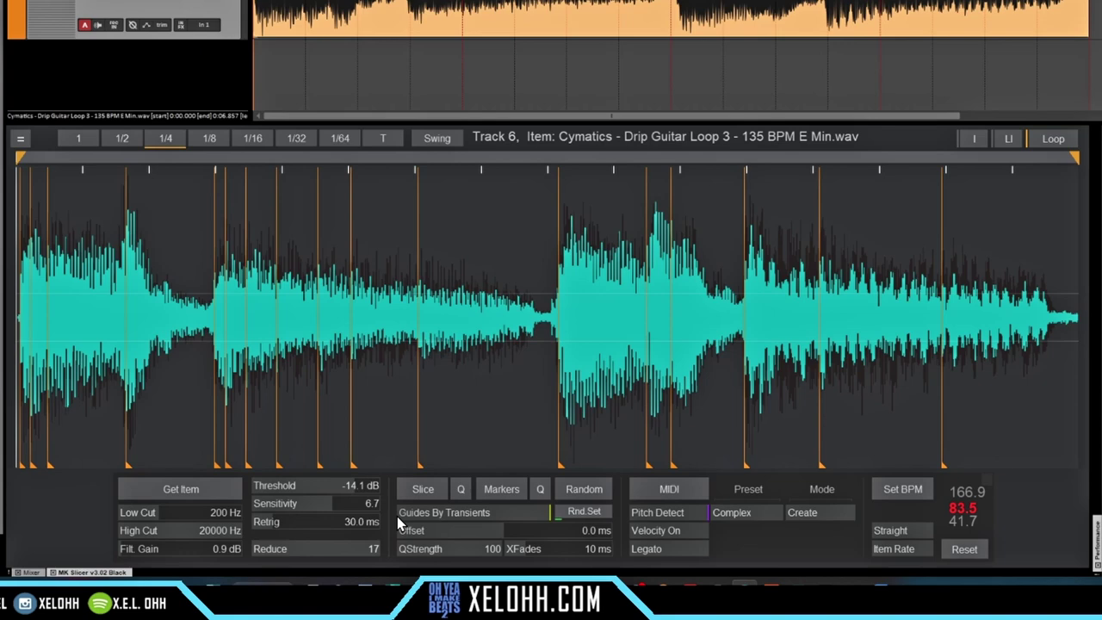
Lower Reduce to 8 and set Sensitivity to 1.0 to clear the transient guides.
{"action": "scroll", "coordinate": [378, 551], "scroll_direction": "down", "scroll_amount": 1}
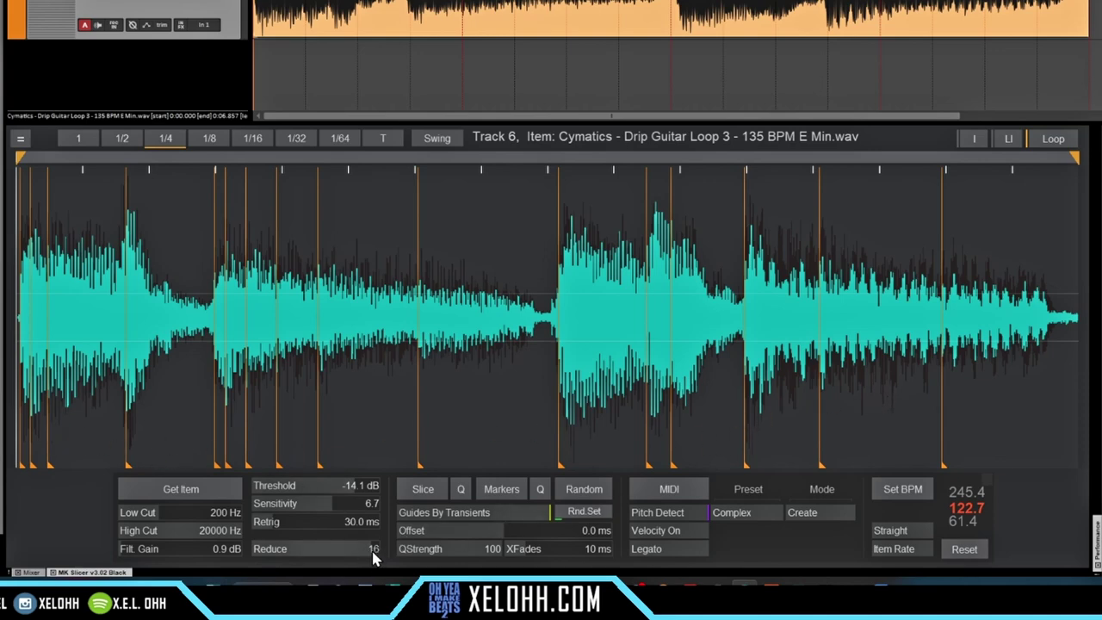
{"action": "left_click_drag", "start_coordinate": [351, 555], "coordinate": [341, 555]}
{"action": "left_click_drag", "start_coordinate": [334, 558], "coordinate": [318, 558]}
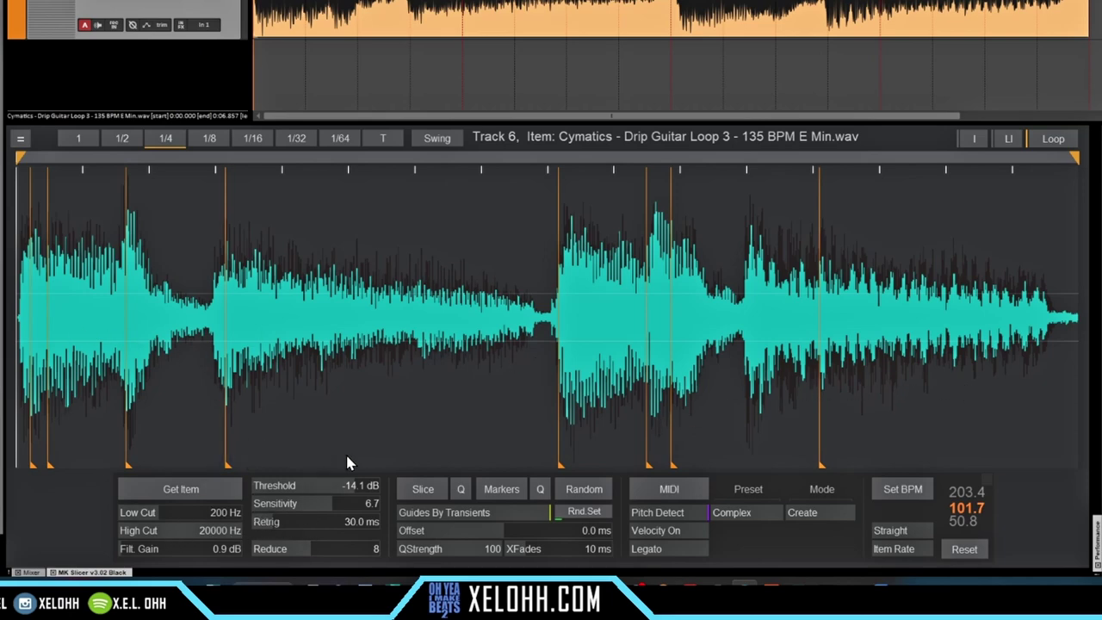
{"action": "left_click_drag", "start_coordinate": [330, 507], "coordinate": [214, 515]}
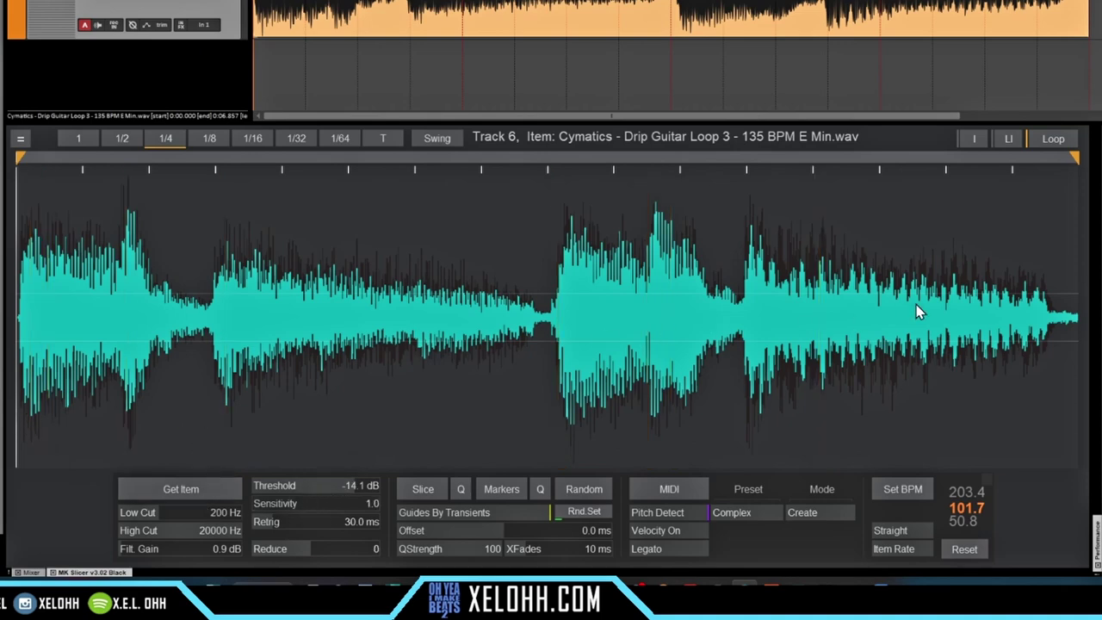
Turn on the LI and I options and add manual guides at the loop's midpoint and at the second chord's onset.
{"action": "left_click", "coordinate": [1008, 139]}
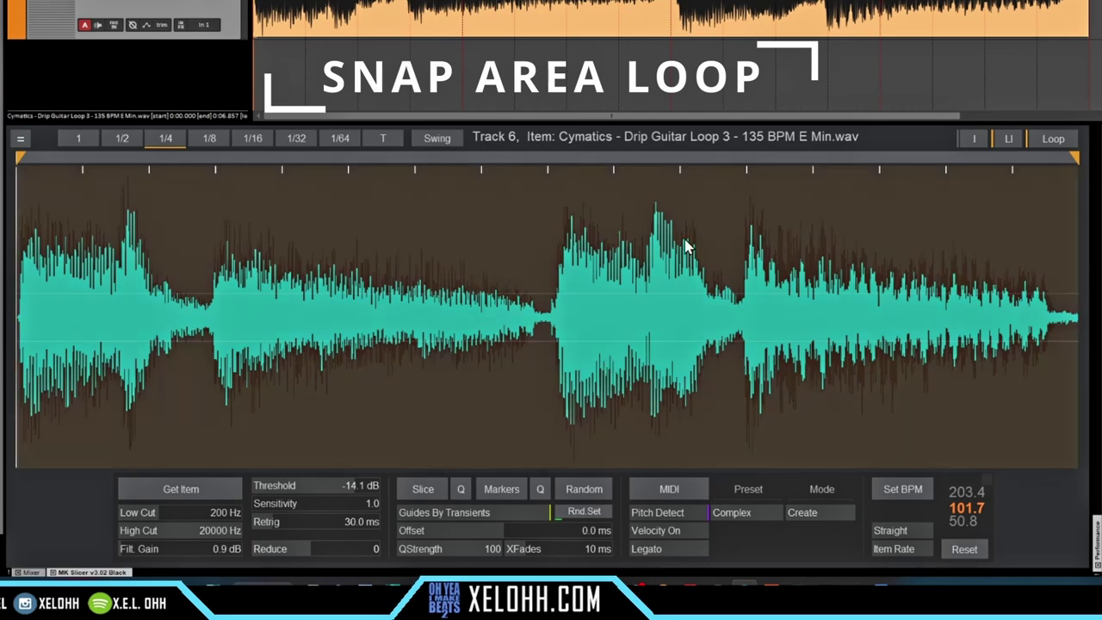
{"action": "left_click", "coordinate": [974, 140]}
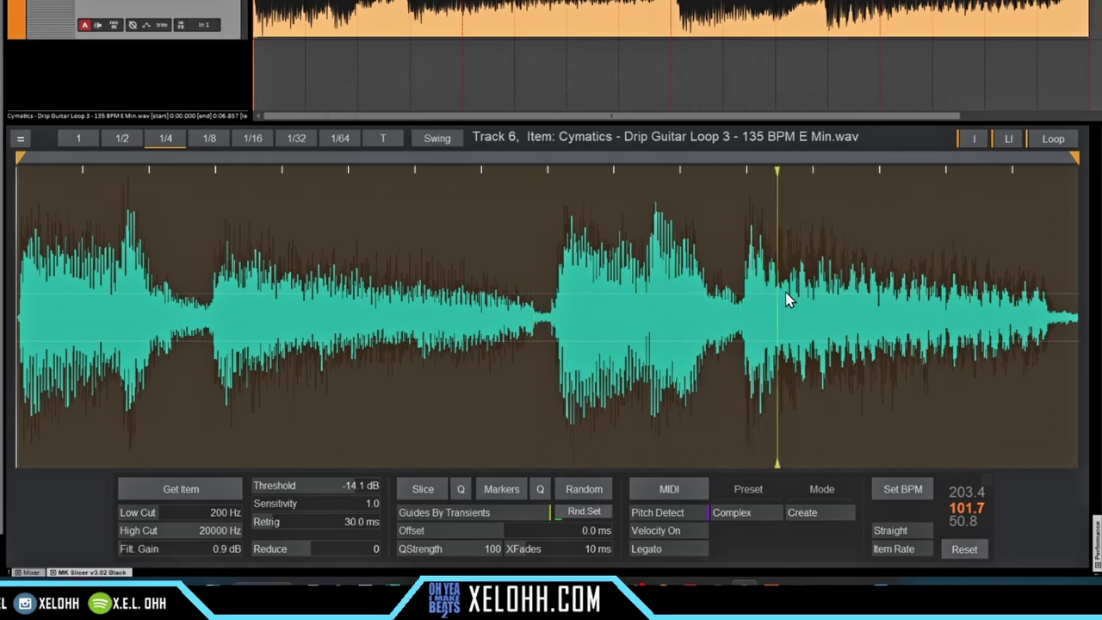
{"action": "right_click", "coordinate": [552, 306]}
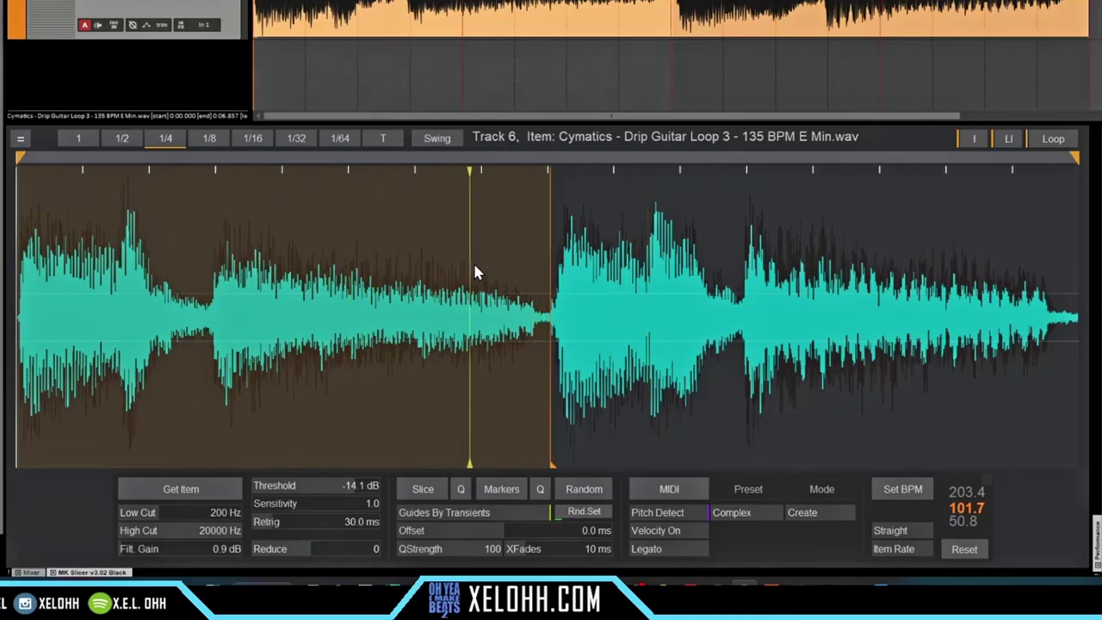
{"action": "left_click", "coordinate": [212, 298]}
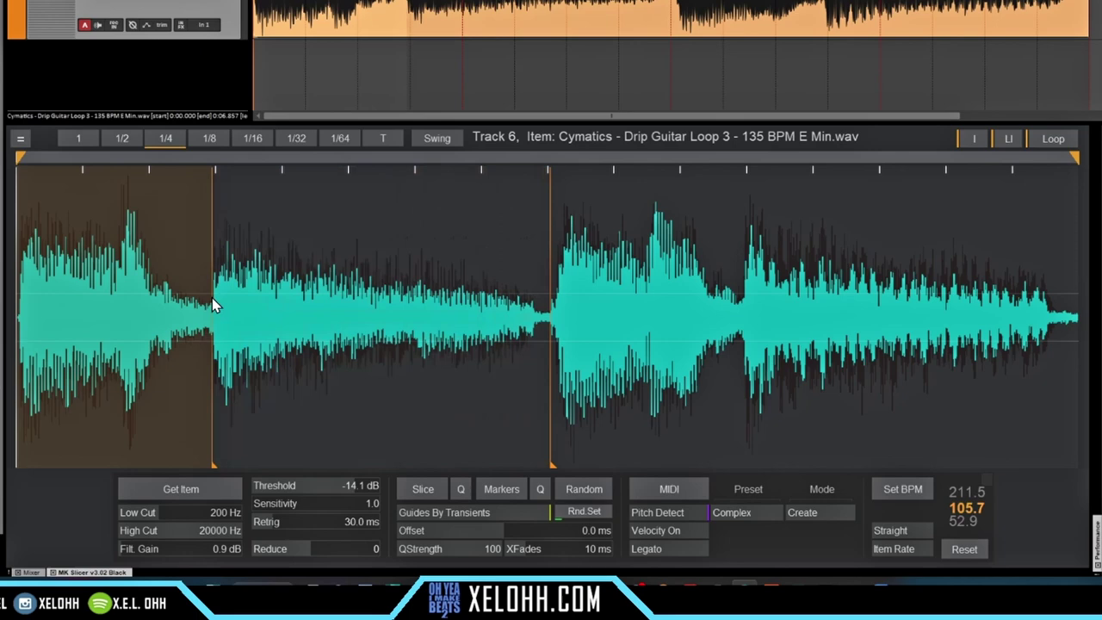
Select the segment between the two manual guides and audition it.
{"action": "left_click", "coordinate": [394, 291]}
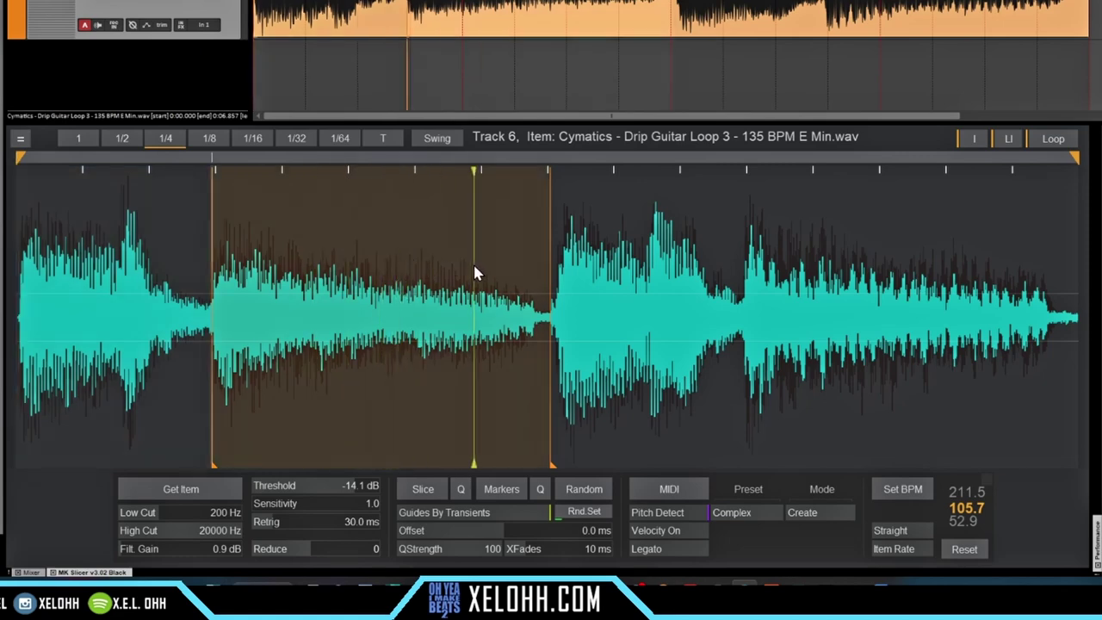
{"action": "key", "text": "space"}
{"action": "key", "text": "space"}
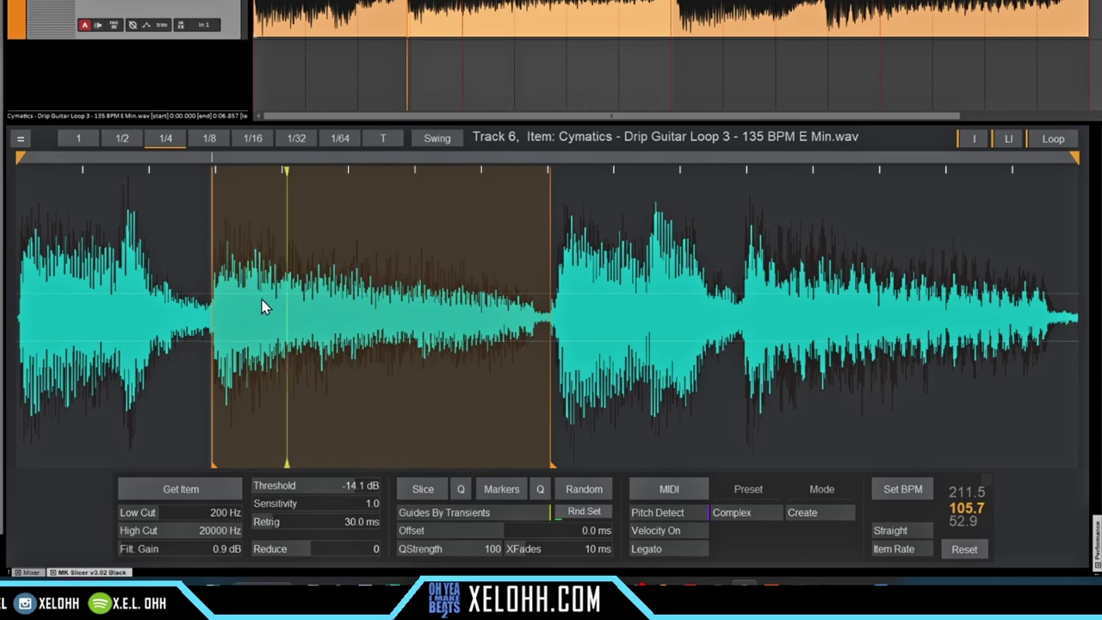
Add manual guides at the peak inside the first segment and at the final chord's onset, comparing placement with the I option off and on.
{"action": "left_click", "coordinate": [123, 317]}
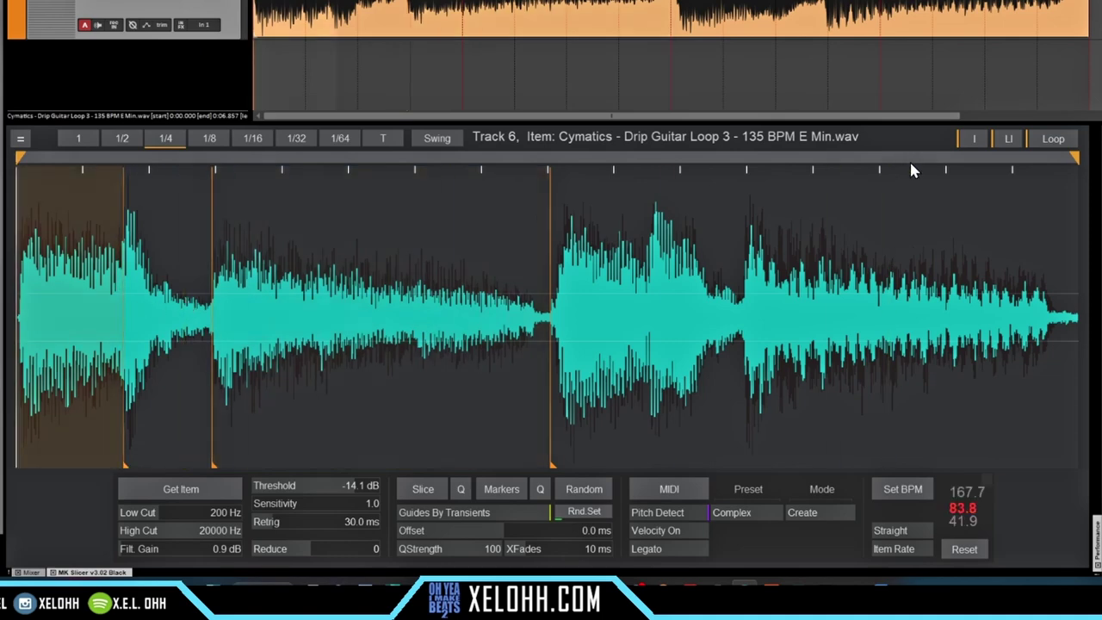
{"action": "left_click", "coordinate": [975, 141]}
{"action": "left_click", "coordinate": [746, 363]}
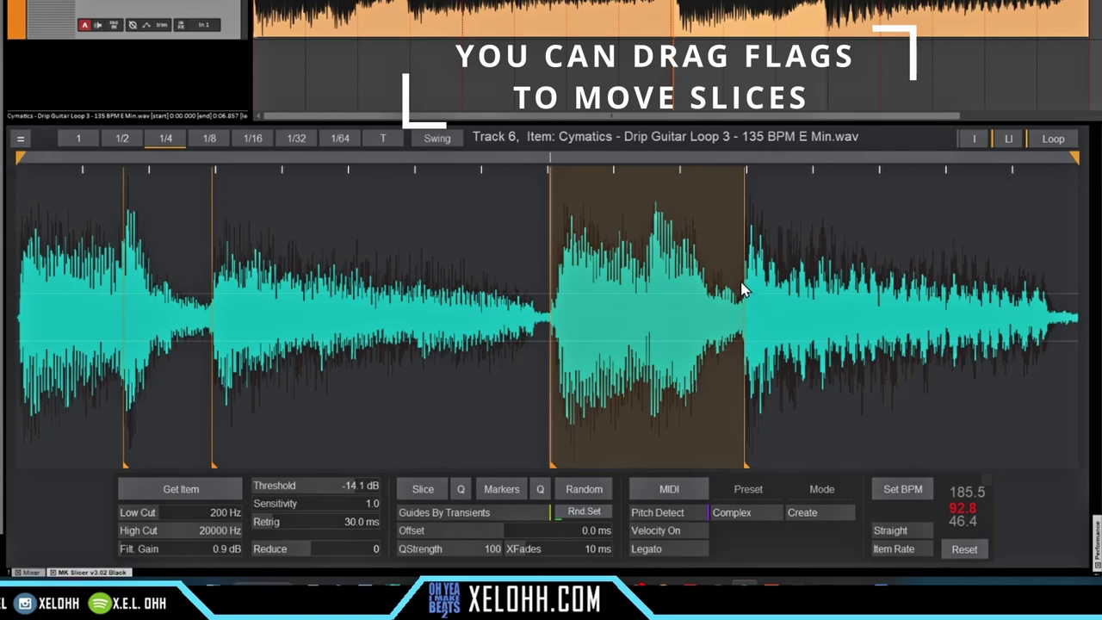
{"action": "right_click", "coordinate": [746, 329]}
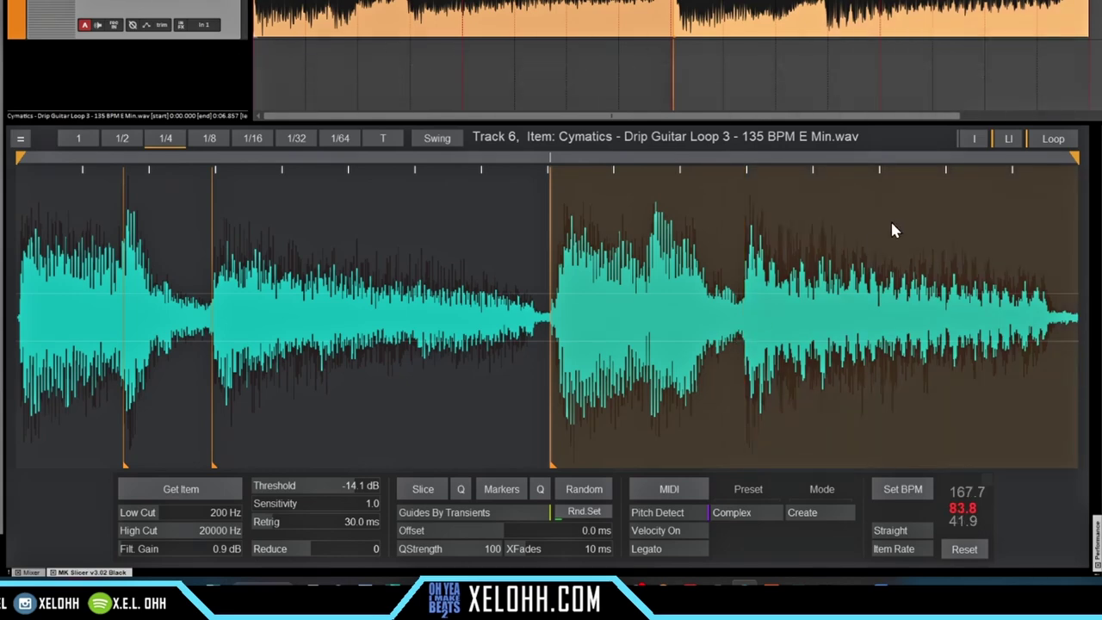
{"action": "left_click", "coordinate": [975, 140]}
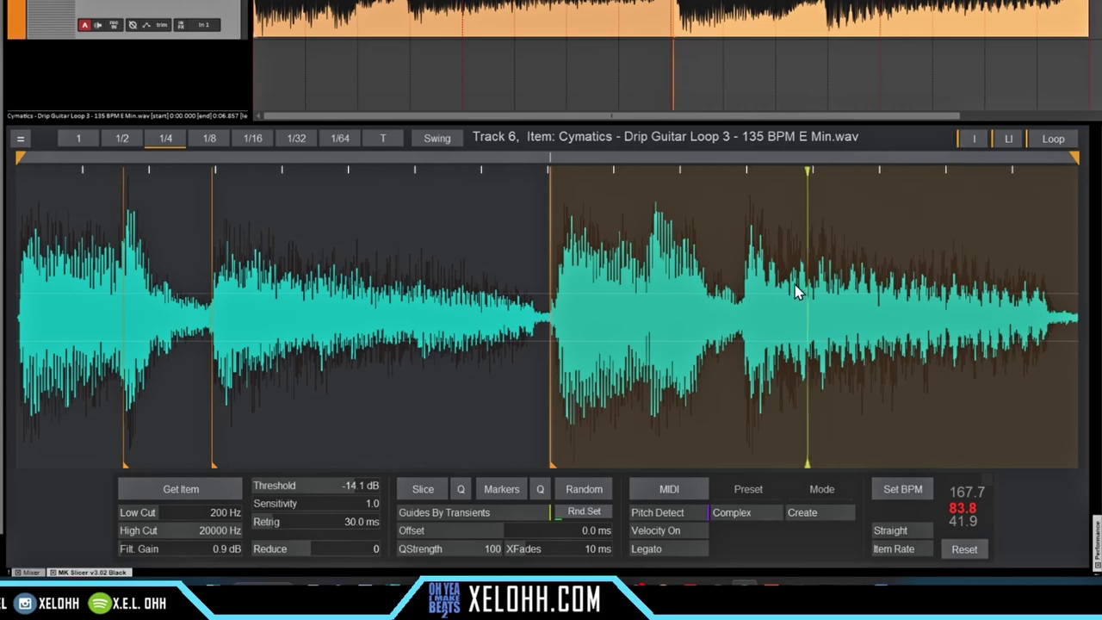
{"action": "left_click", "coordinate": [745, 323]}
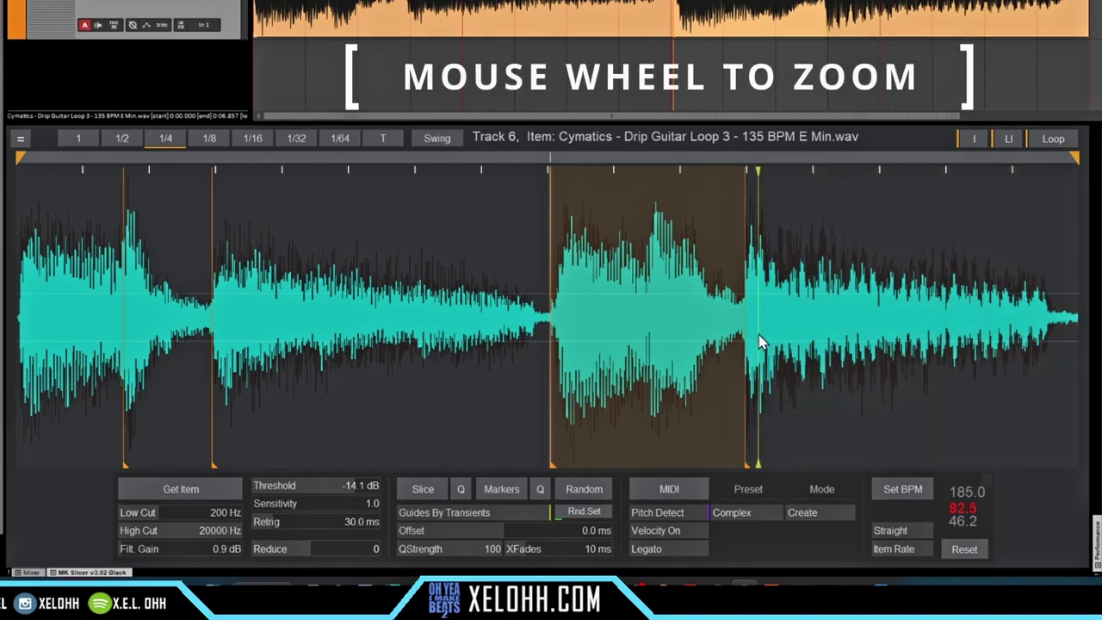
Examine the waveform around the newest guide at different horizontal magnifications.
{"action": "scroll", "coordinate": [759, 342], "scroll_direction": "up", "scroll_amount": 2}
{"action": "scroll", "coordinate": [759, 342], "scroll_direction": "up", "scroll_amount": 4}
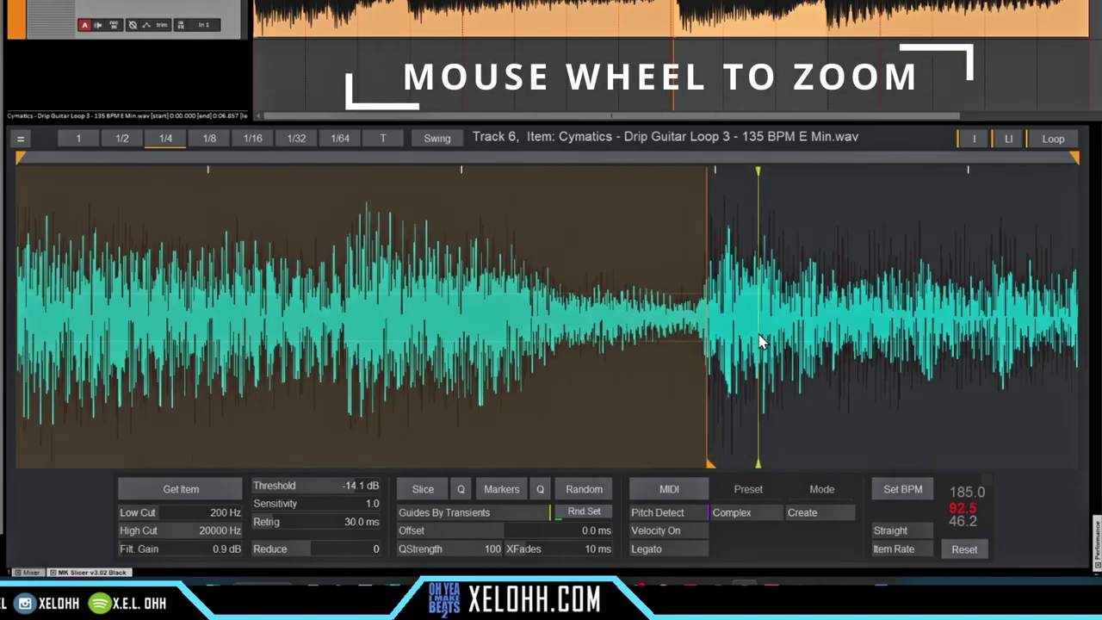
{"action": "scroll", "coordinate": [760, 342], "scroll_direction": "down", "scroll_amount": 5}
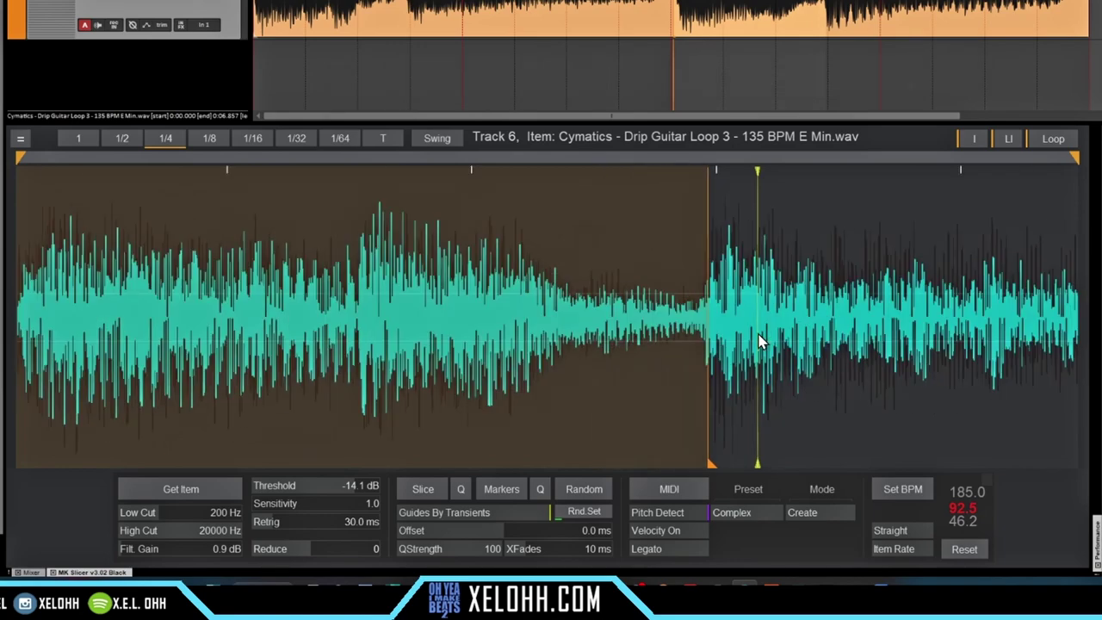
Examine the waveform's height at different vertical magnifications around the newest guide.
{"action": "scroll", "coordinate": [760, 342], "scroll_direction": "up", "scroll_amount": 2}
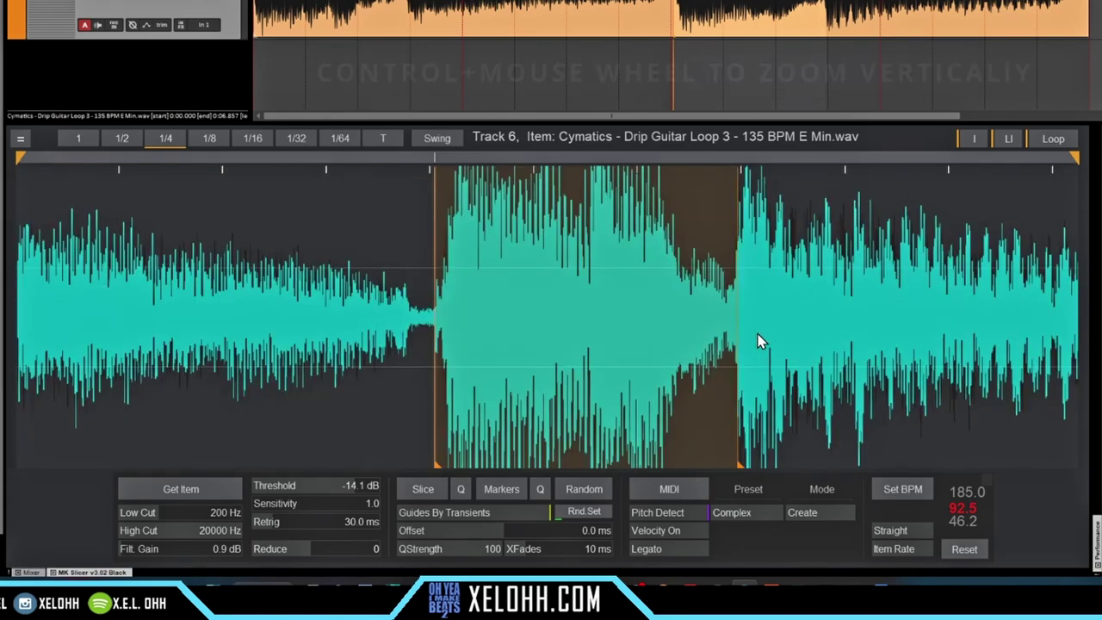
{"action": "scroll", "coordinate": [759, 342], "scroll_direction": "up", "scroll_amount": 2}
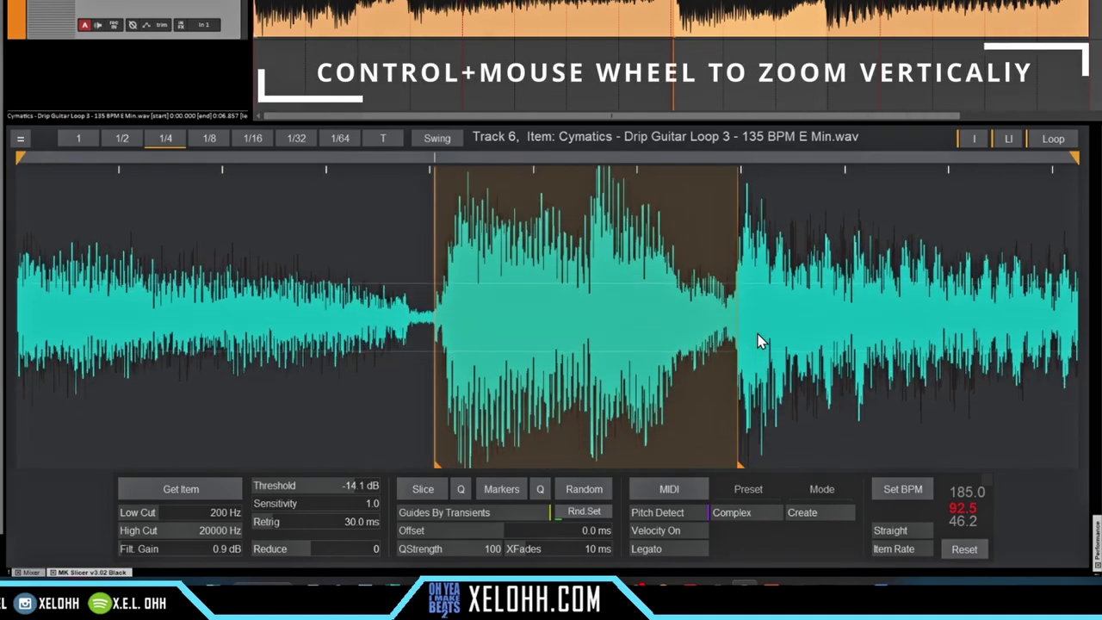
{"action": "scroll", "coordinate": [759, 342], "scroll_direction": "down", "scroll_amount": 2}
{"action": "scroll", "coordinate": [760, 342], "scroll_direction": "up", "scroll_amount": 3}
{"action": "scroll", "coordinate": [760, 342], "scroll_direction": "down", "scroll_amount": 3}
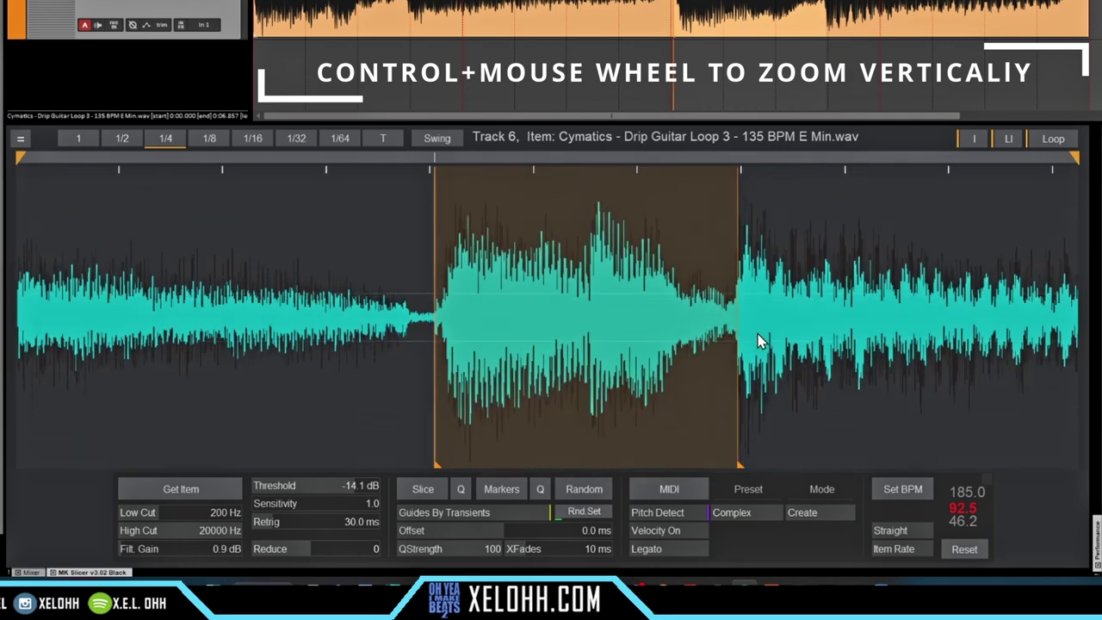
{"action": "scroll", "coordinate": [760, 342], "scroll_direction": "up", "scroll_amount": 2}
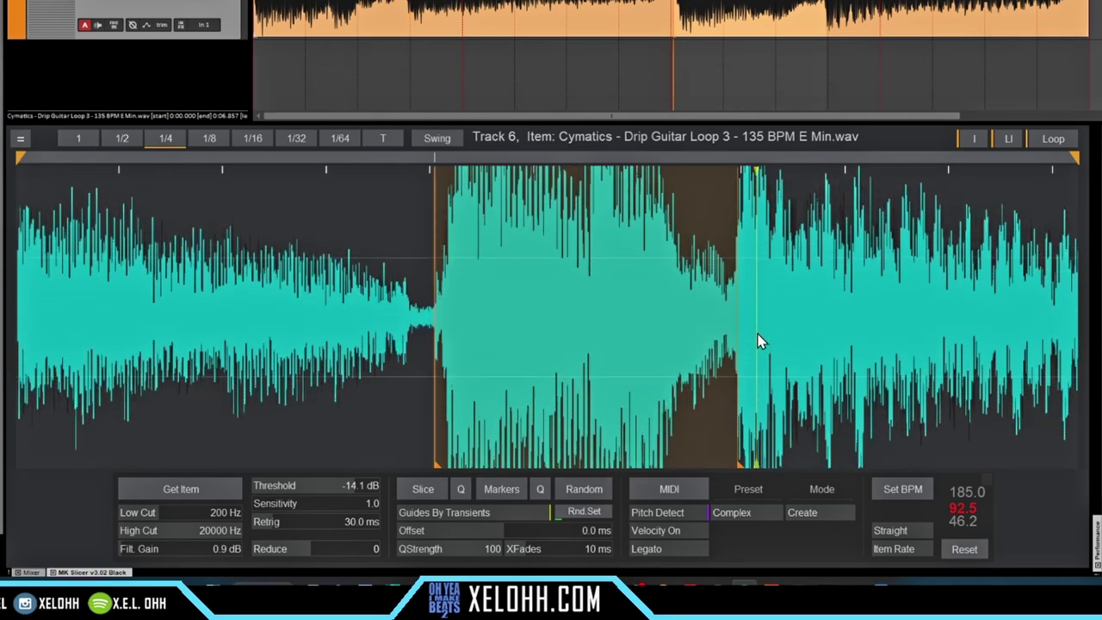
{"action": "scroll", "coordinate": [759, 341], "scroll_direction": "down", "scroll_amount": 2}
{"action": "scroll", "coordinate": [759, 342], "scroll_direction": "up", "scroll_amount": 3}
{"action": "scroll", "coordinate": [759, 341], "scroll_direction": "down", "scroll_amount": 2}
{"action": "scroll", "coordinate": [760, 341], "scroll_direction": "down", "scroll_amount": 1}
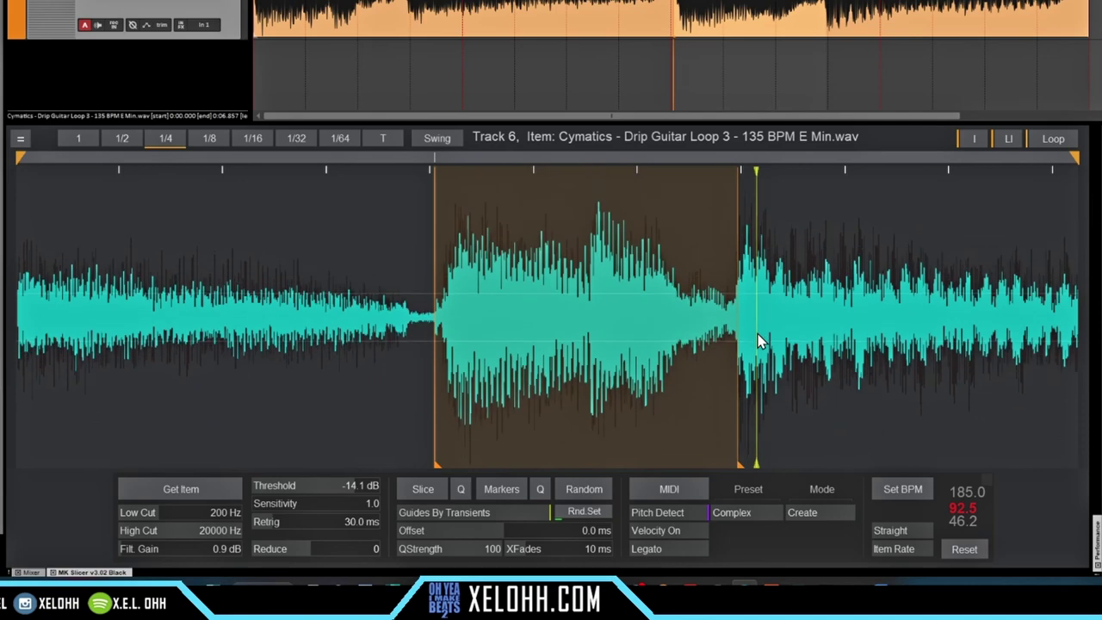
{"action": "scroll", "coordinate": [760, 342], "scroll_direction": "up", "scroll_amount": 3}
{"action": "scroll", "coordinate": [760, 342], "scroll_direction": "down", "scroll_amount": 3}
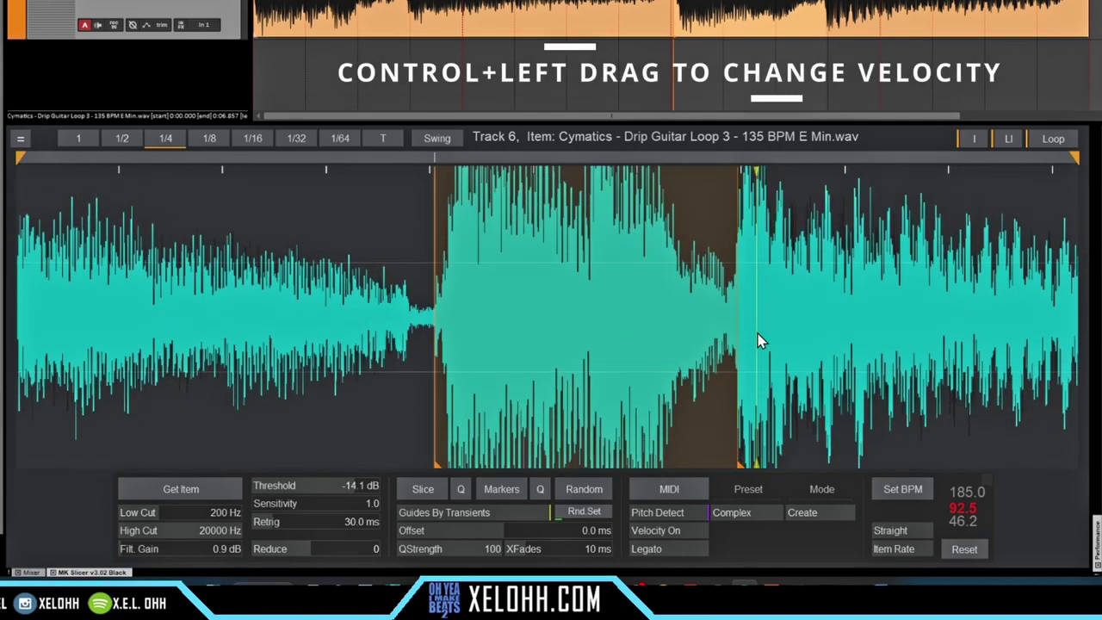
{"action": "scroll", "coordinate": [759, 342], "scroll_direction": "up", "scroll_amount": 3}
{"action": "scroll", "coordinate": [760, 342], "scroll_direction": "down", "scroll_amount": 3}
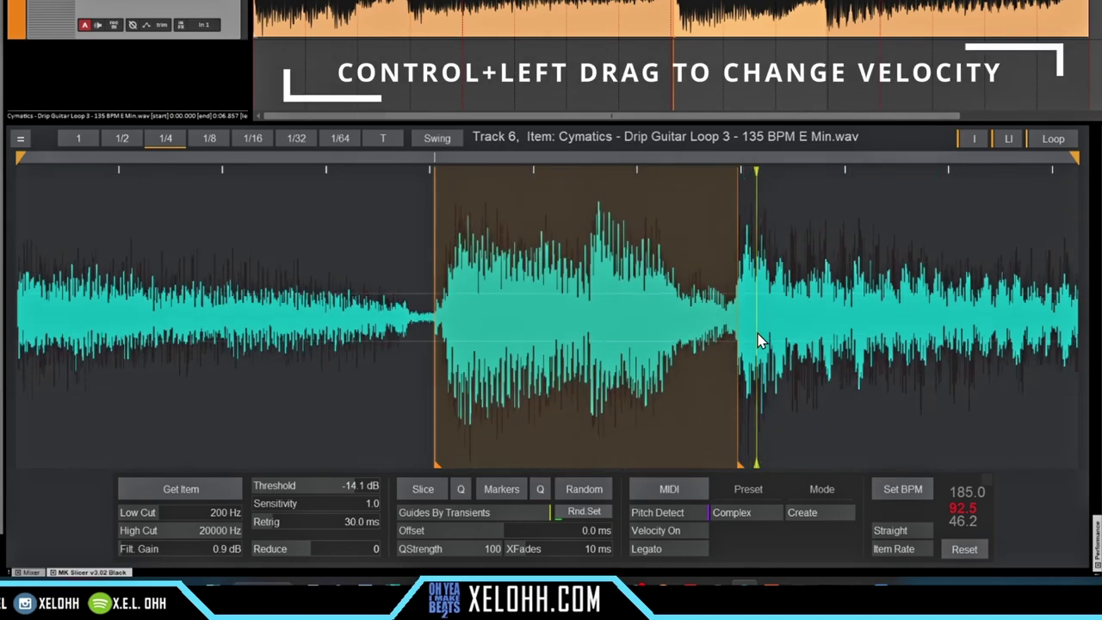
{"action": "scroll", "coordinate": [759, 342], "scroll_direction": "up", "scroll_amount": 3}
{"action": "scroll", "coordinate": [760, 342], "scroll_direction": "down", "scroll_amount": 3}
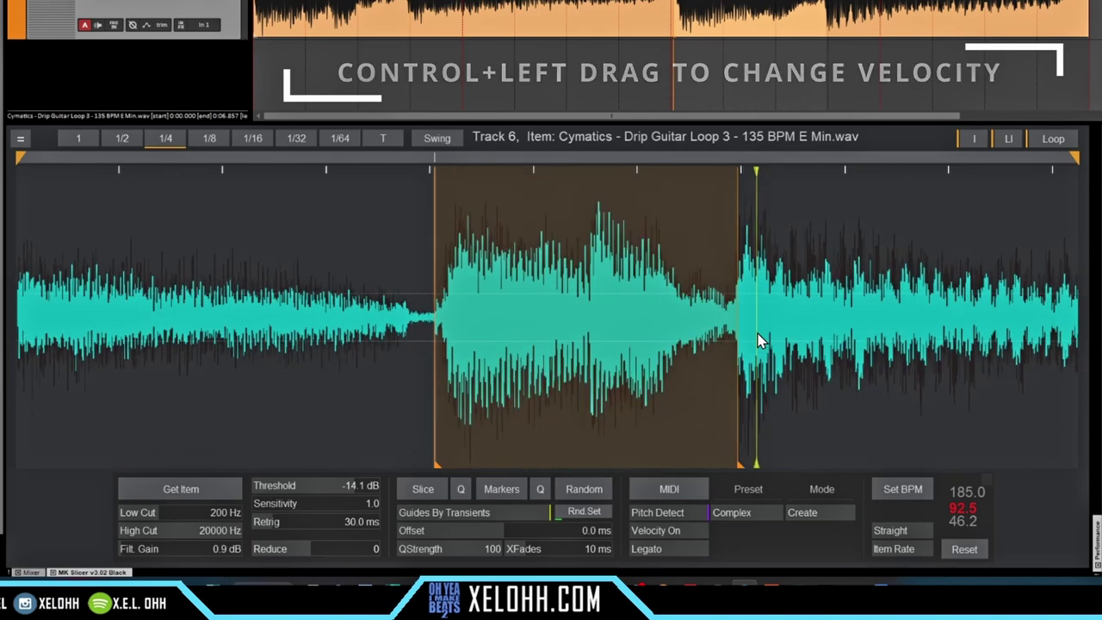
Add a manual guide at the second peak inside the segment between the two rightmost guides and select the loop's first segment.
{"action": "scroll", "coordinate": [759, 342], "scroll_direction": "down", "scroll_amount": 3}
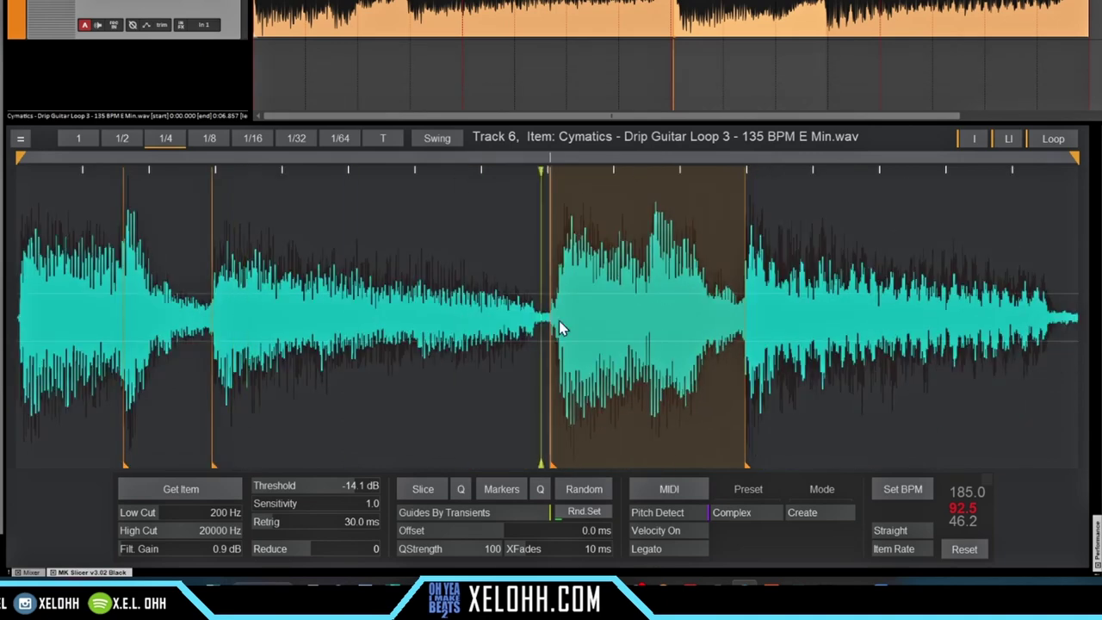
{"action": "left_click", "coordinate": [650, 327]}
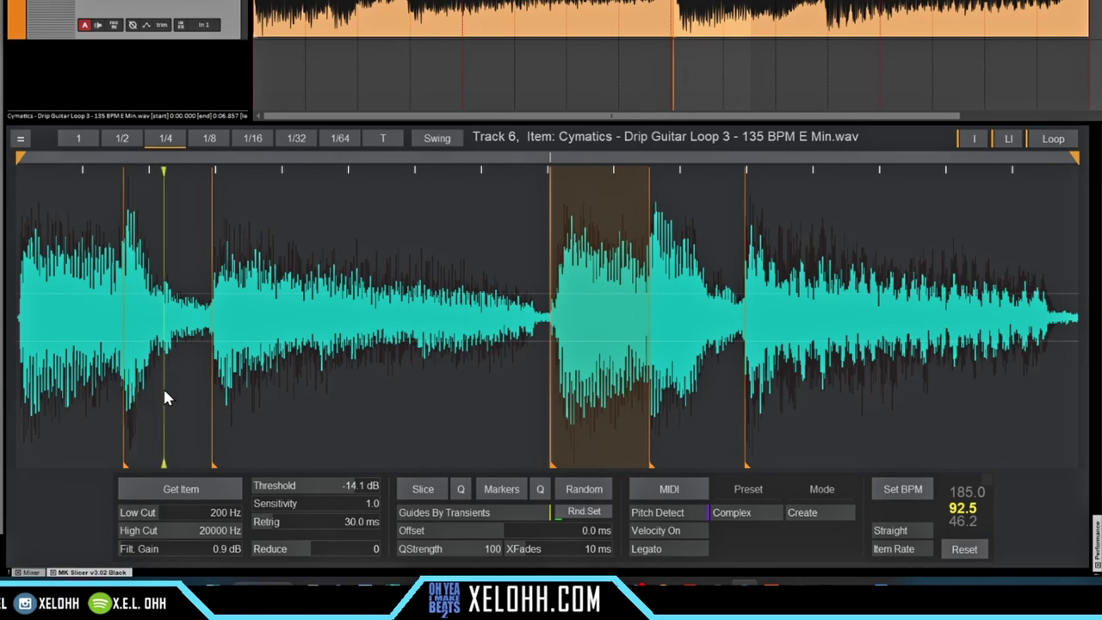
{"action": "left_click", "coordinate": [60, 336]}
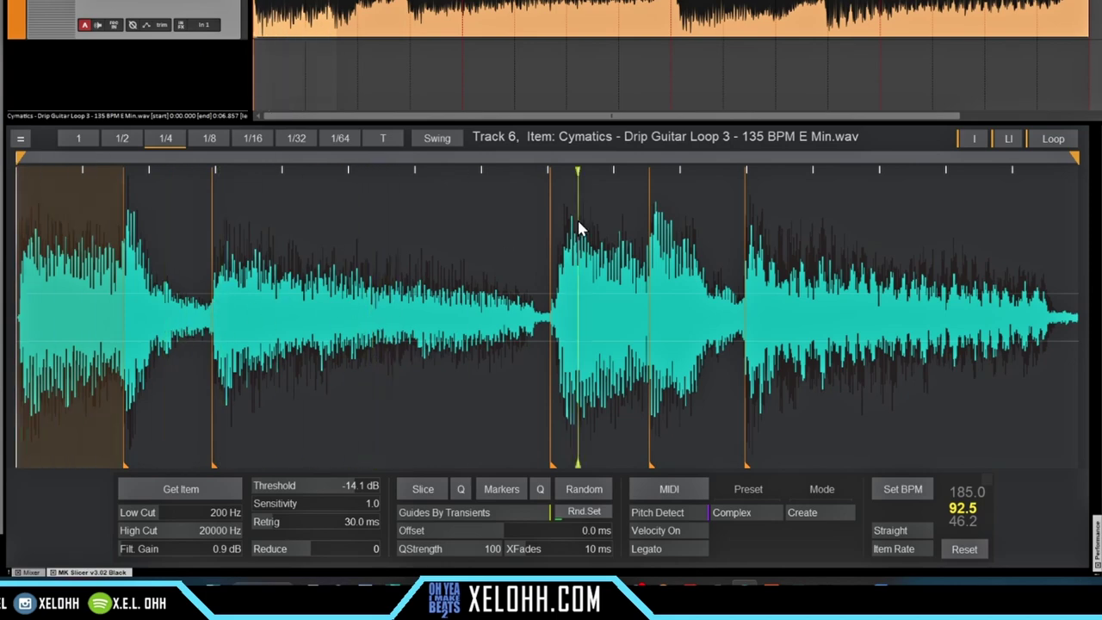
Turn off the LI option, play the loop, and add manual guides within the second chord's decay and the final chord's tail.
{"action": "left_click", "coordinate": [1011, 140]}
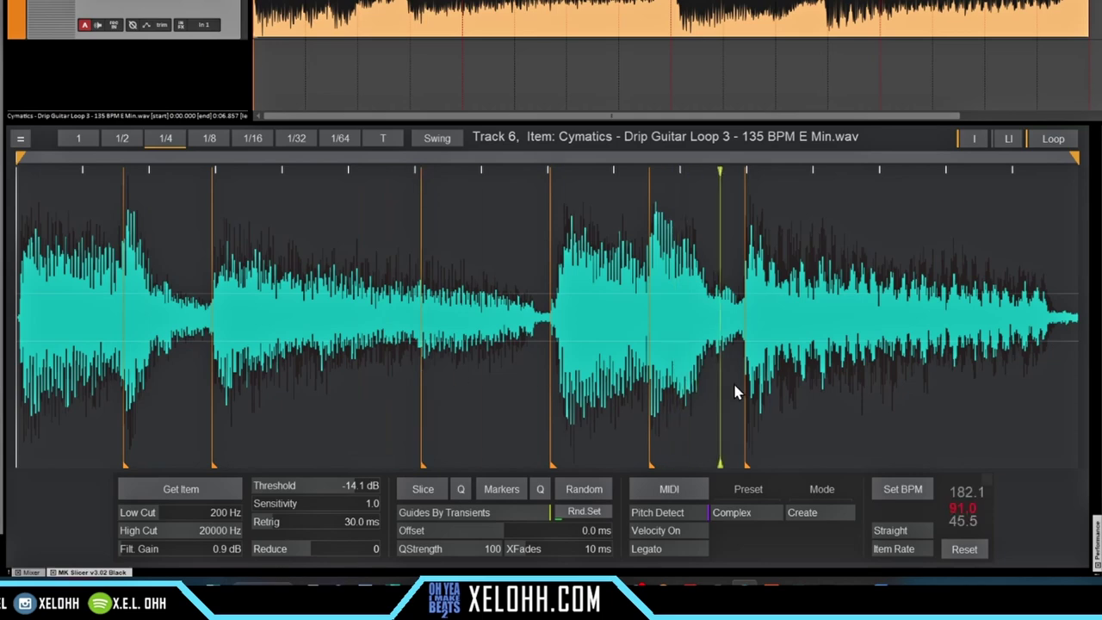
{"action": "key", "text": "space"}
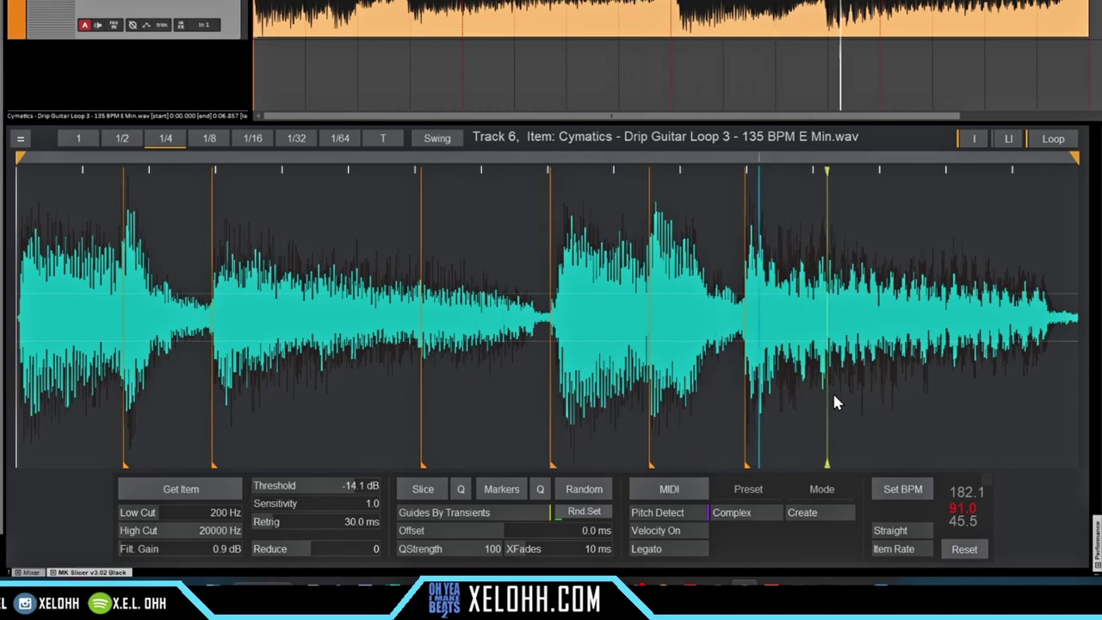
{"action": "left_click", "coordinate": [920, 388]}
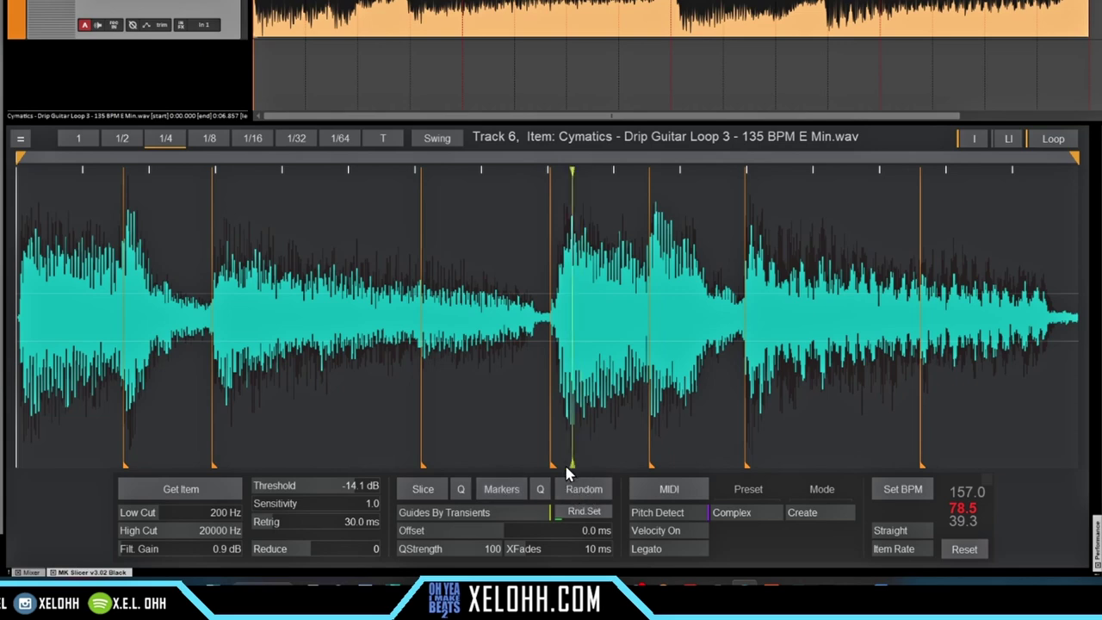
Set the MIDI mode to Sampler with the Melodic preset and create the sliced sampler track from the guides.
{"action": "left_click", "coordinate": [670, 490]}
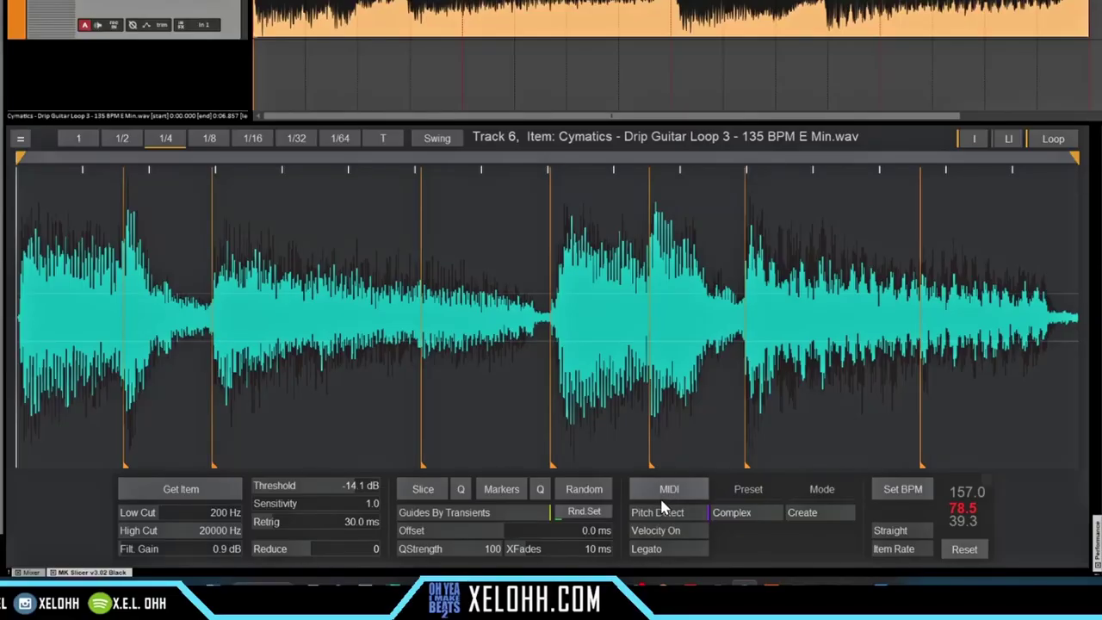
{"action": "left_click", "coordinate": [664, 516]}
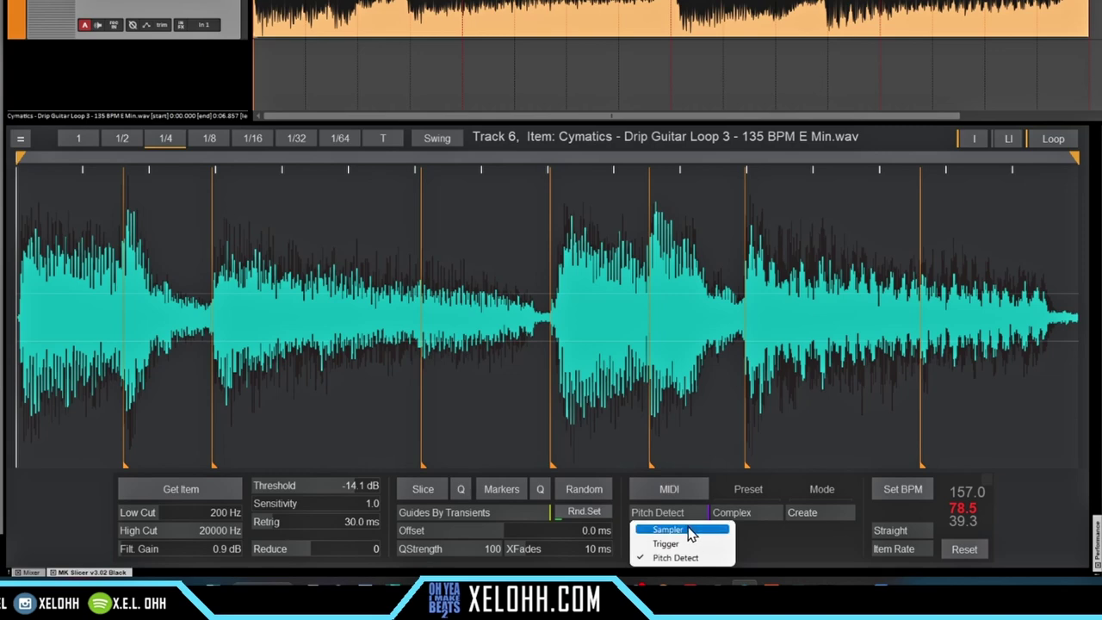
{"action": "left_click", "coordinate": [688, 530]}
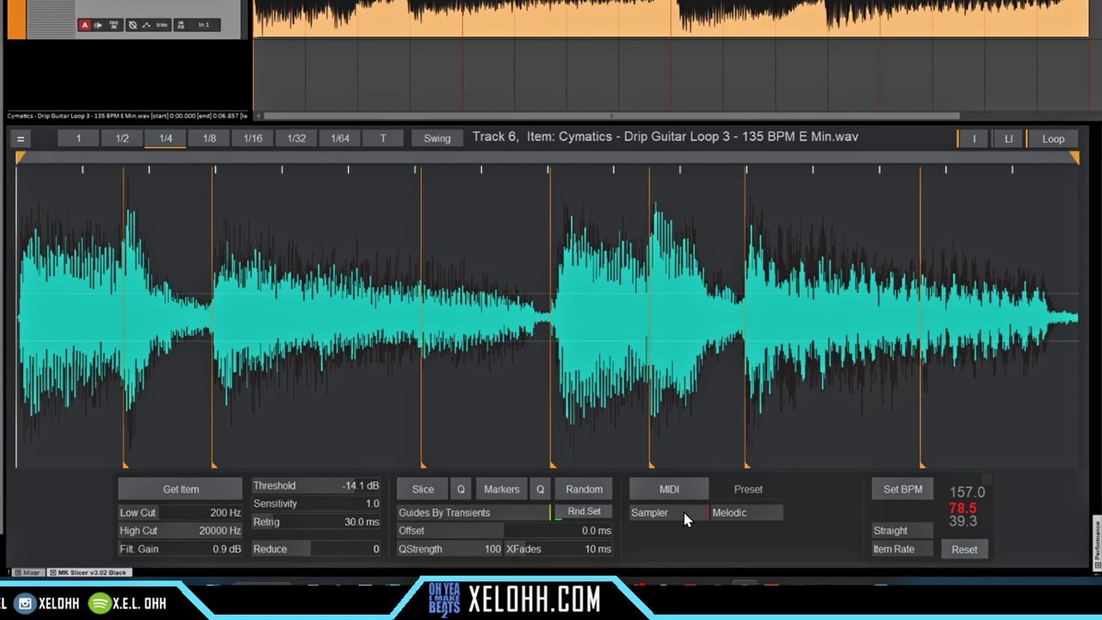
{"action": "left_click", "coordinate": [754, 511]}
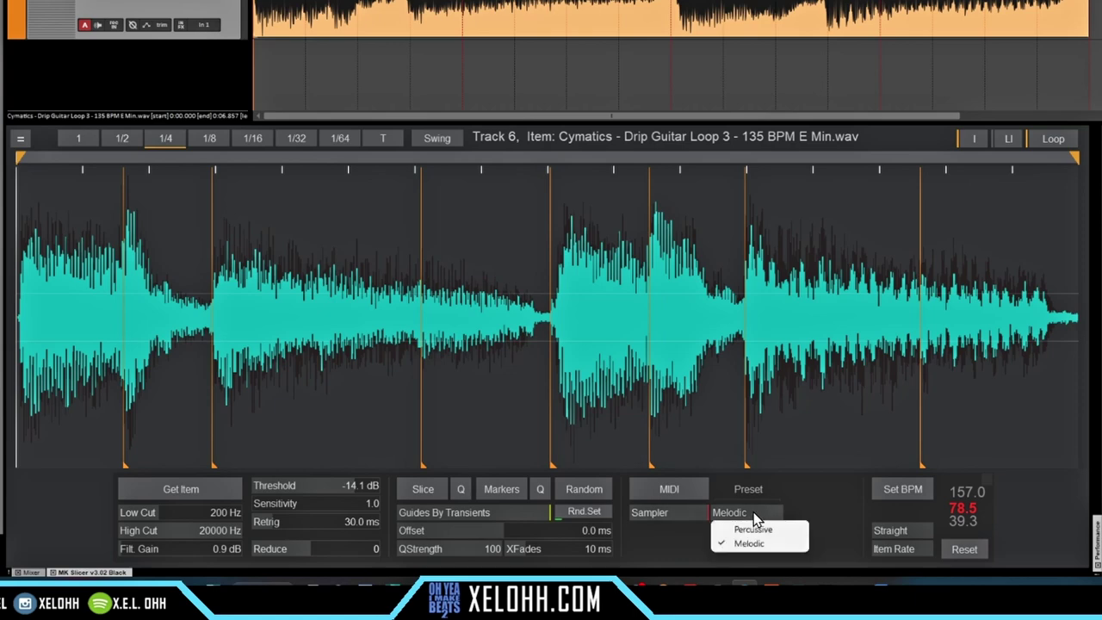
{"action": "left_click", "coordinate": [747, 544]}
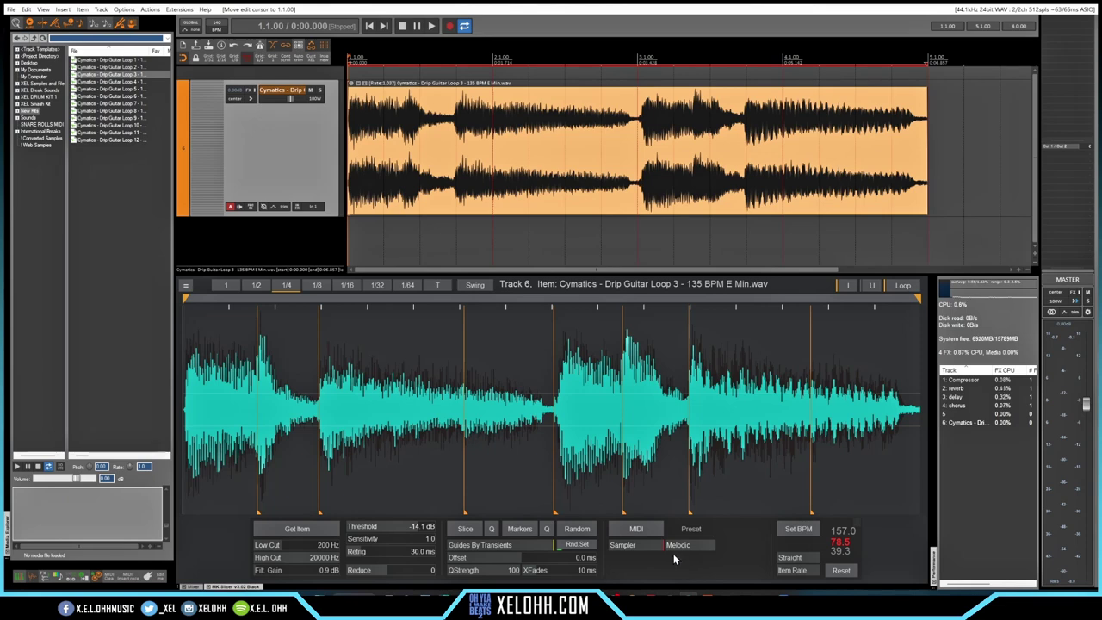
{"action": "left_click", "coordinate": [637, 529]}
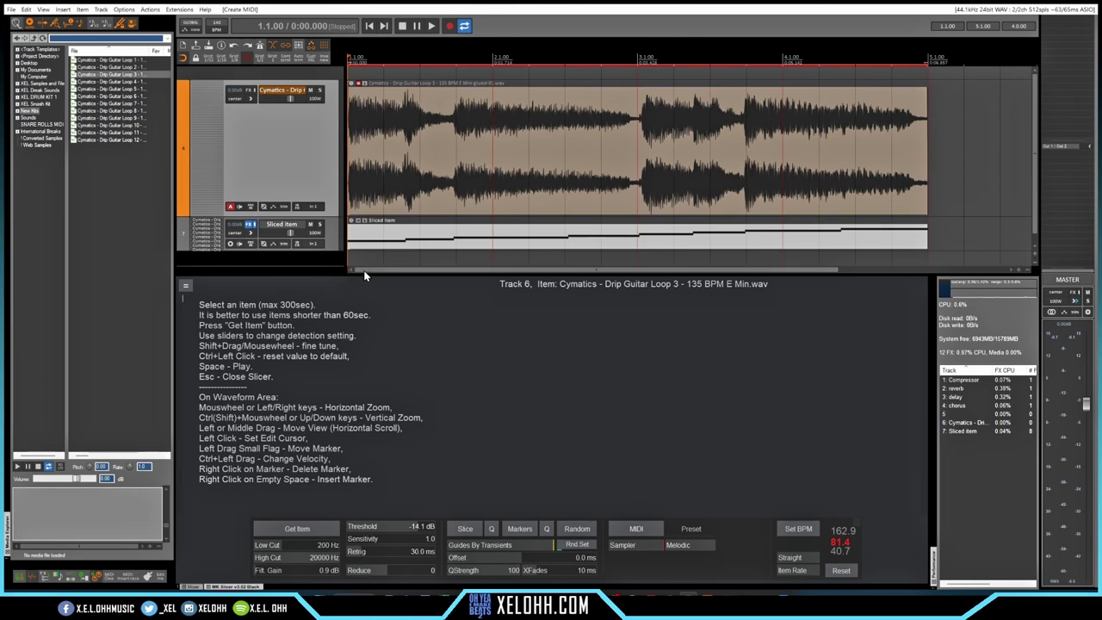
Open the Sliced item for MIDI editing and audition several of its named slices on the piano keys.
{"action": "scroll", "coordinate": [315, 207], "scroll_direction": "down", "scroll_amount": 1}
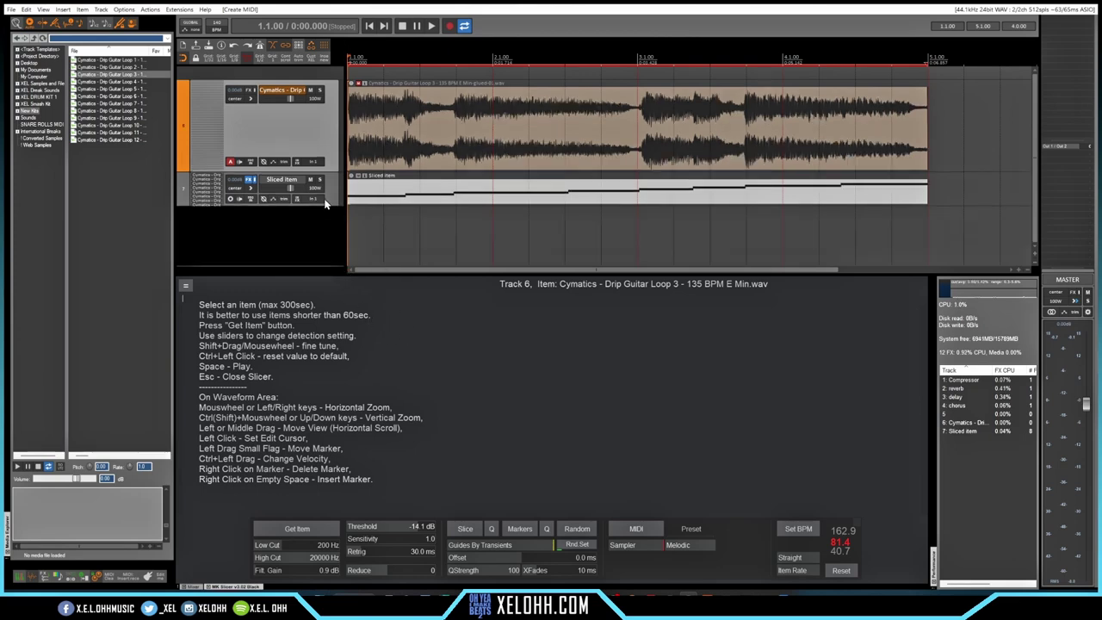
{"action": "double_click", "coordinate": [366, 196]}
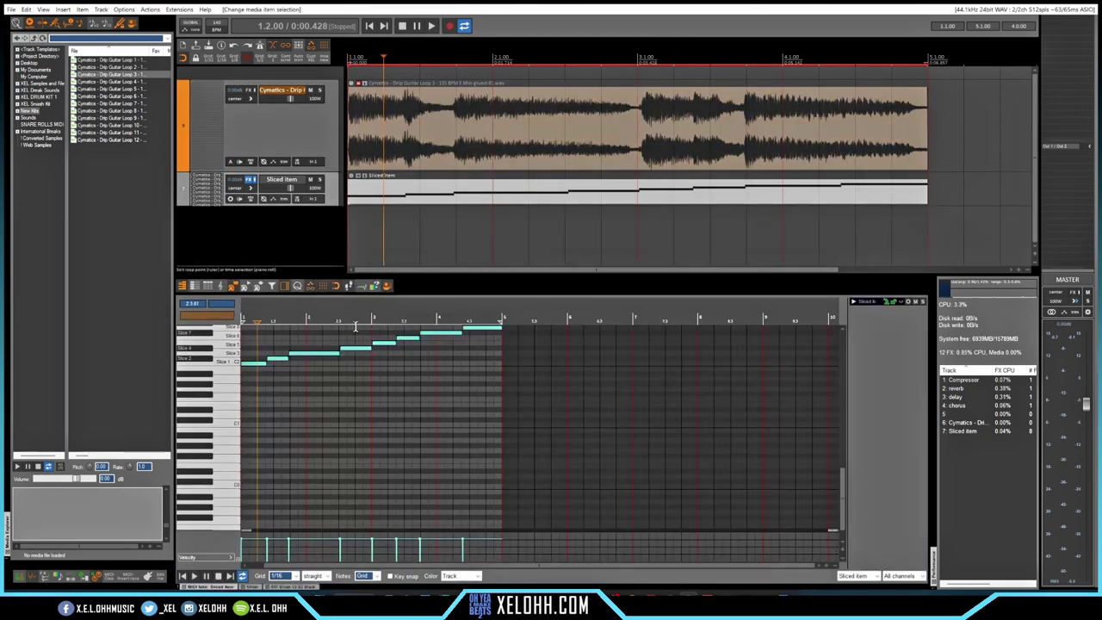
{"action": "scroll", "coordinate": [263, 387], "scroll_direction": "up", "scroll_amount": 3}
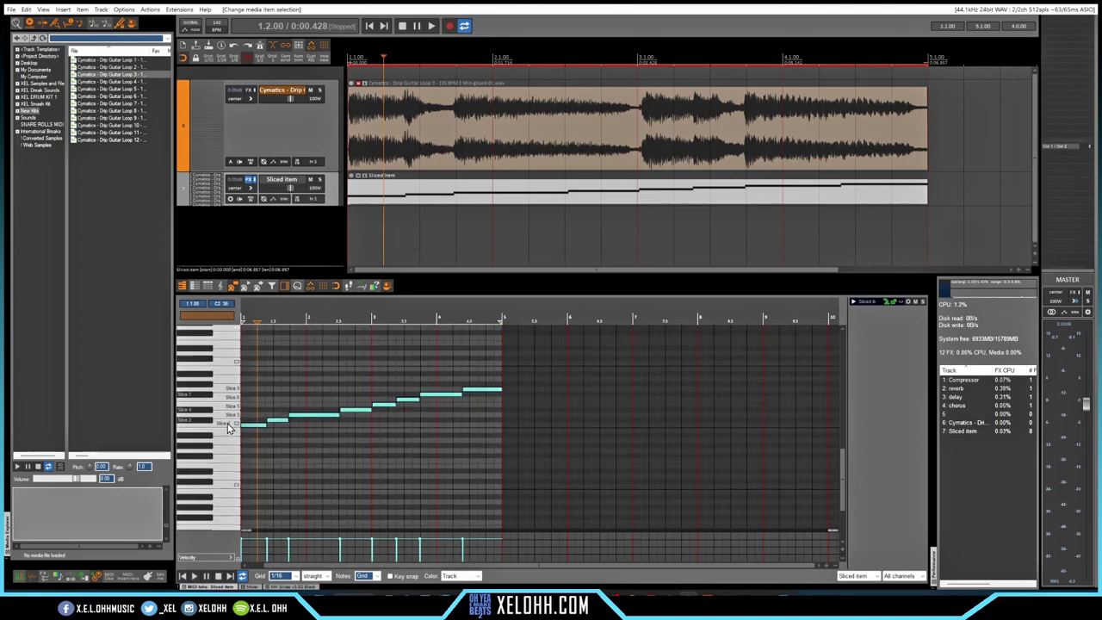
{"action": "left_click", "coordinate": [227, 423]}
{"action": "left_click", "coordinate": [228, 412]}
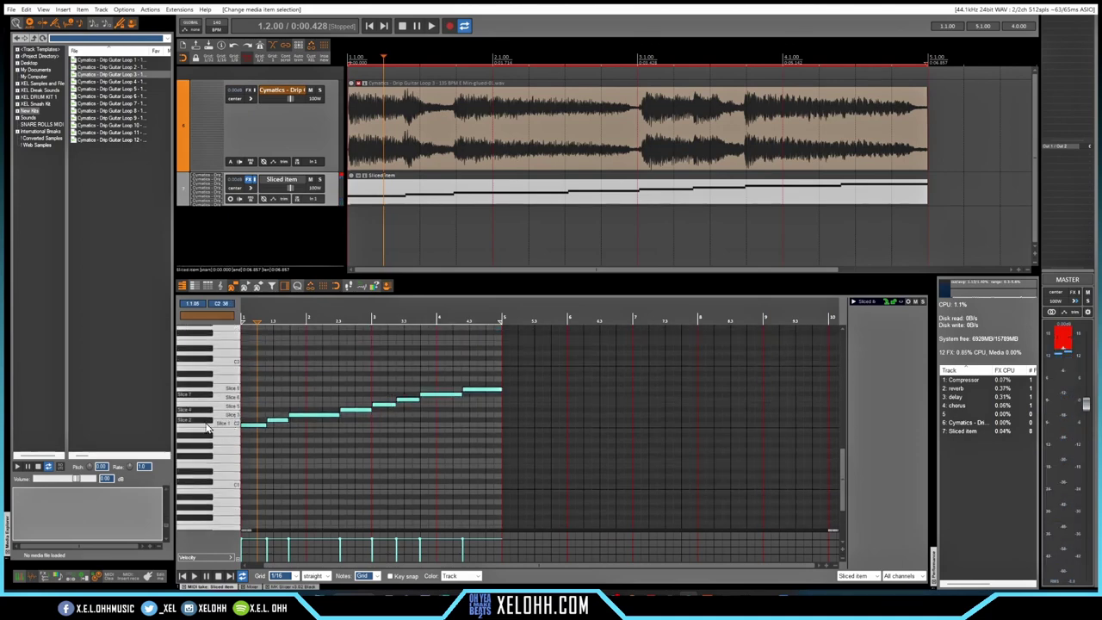
{"action": "left_click", "coordinate": [207, 424]}
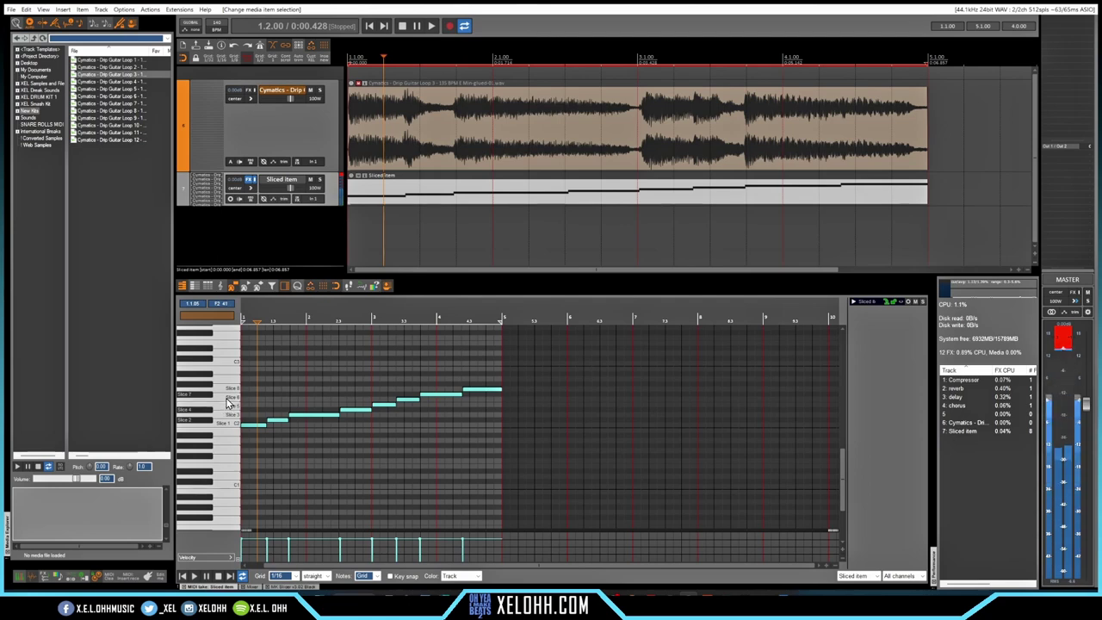
{"action": "left_click", "coordinate": [204, 400]}
{"action": "left_click", "coordinate": [204, 394]}
{"action": "left_click", "coordinate": [207, 394]}
{"action": "left_click", "coordinate": [206, 410]}
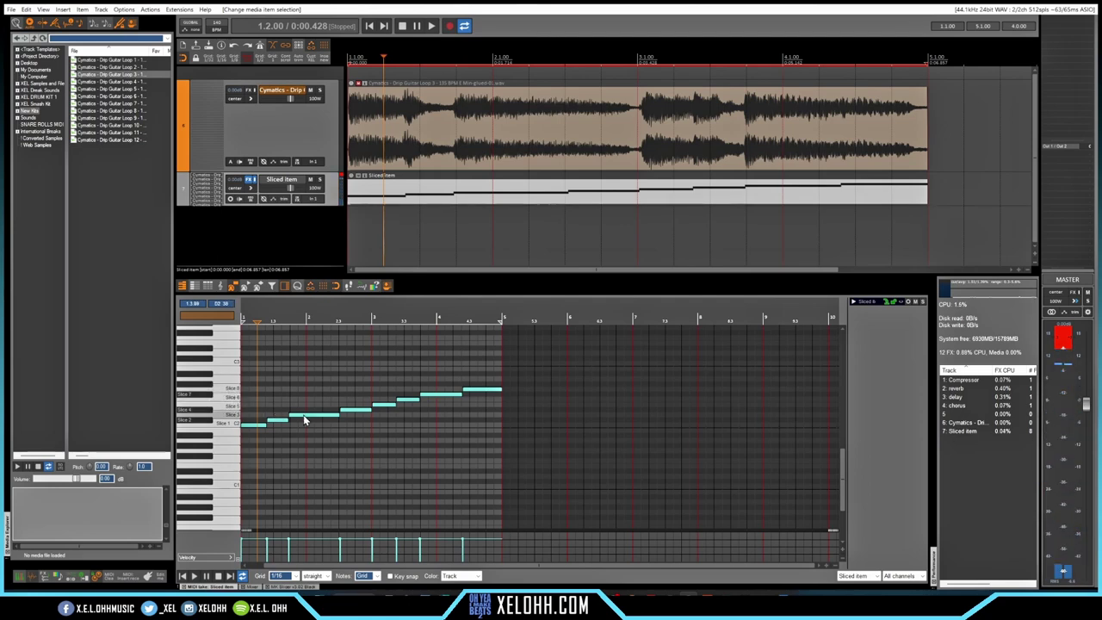
Reverse the sample in the first slice's ReaSamplOmatic5000 instance and inspect the second and third slices' instances.
{"action": "left_click", "coordinate": [205, 178]}
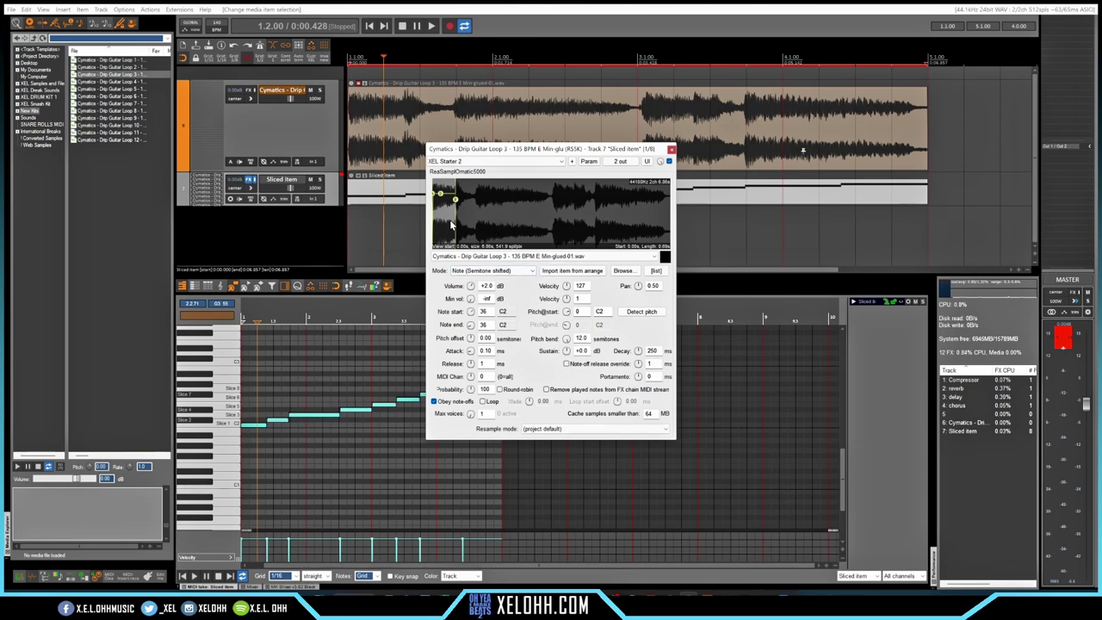
{"action": "key", "text": "ctrl+r"}
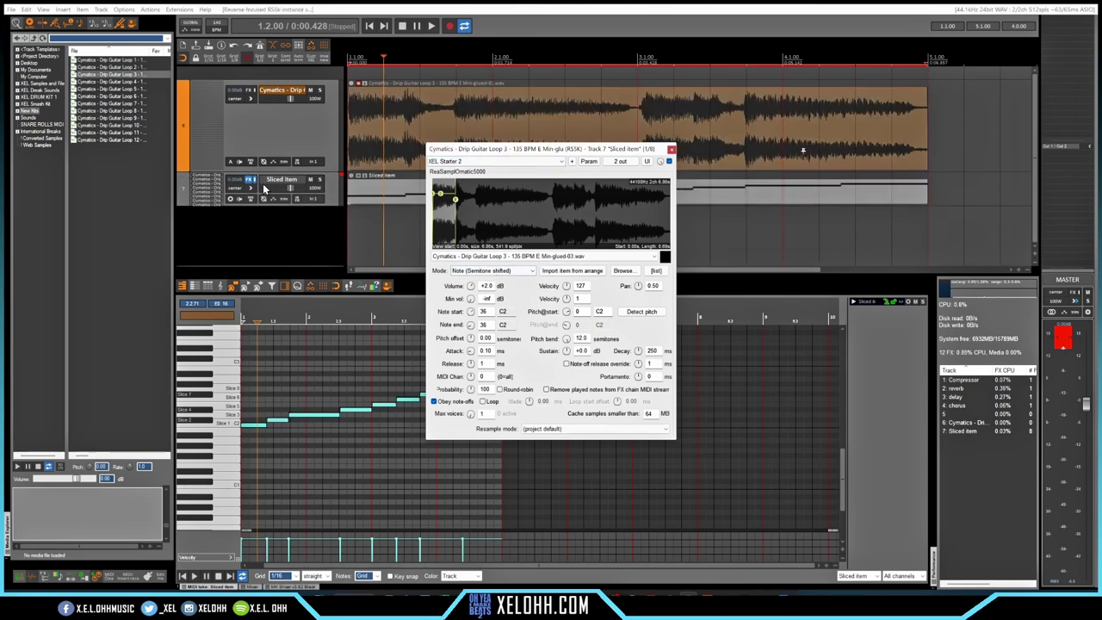
{"action": "key", "text": "Right"}
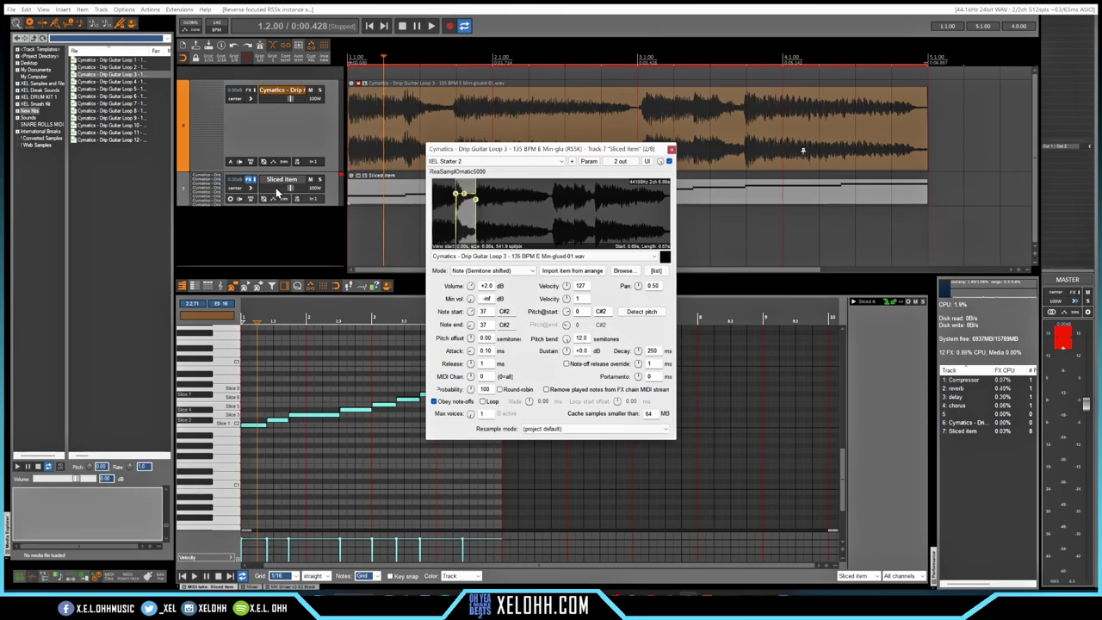
{"action": "key", "text": "Right"}
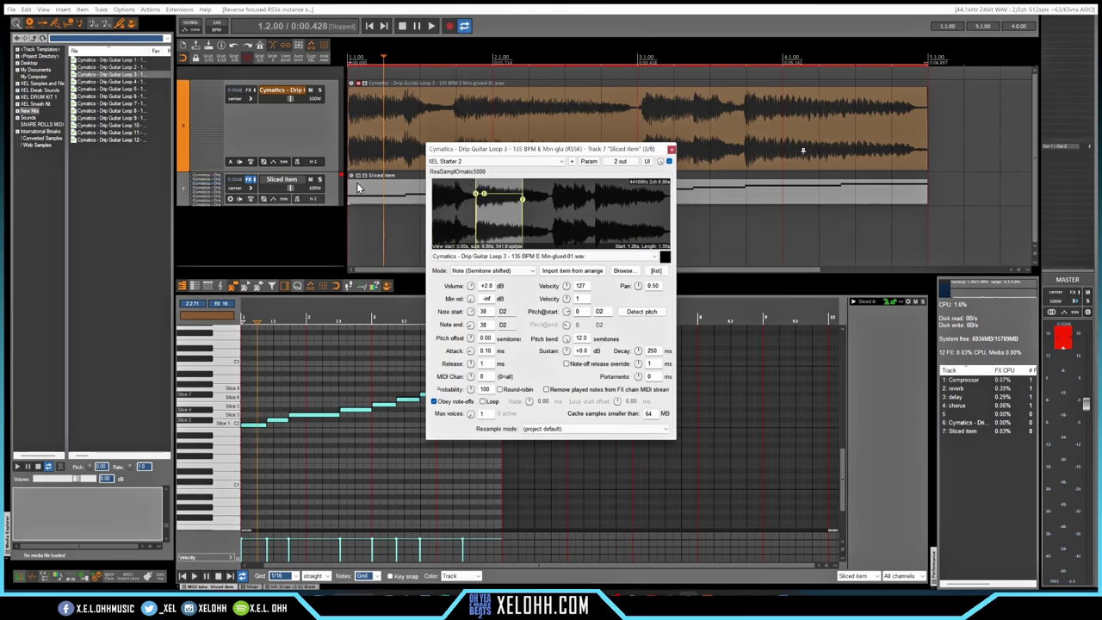
{"action": "key", "text": "Left"}
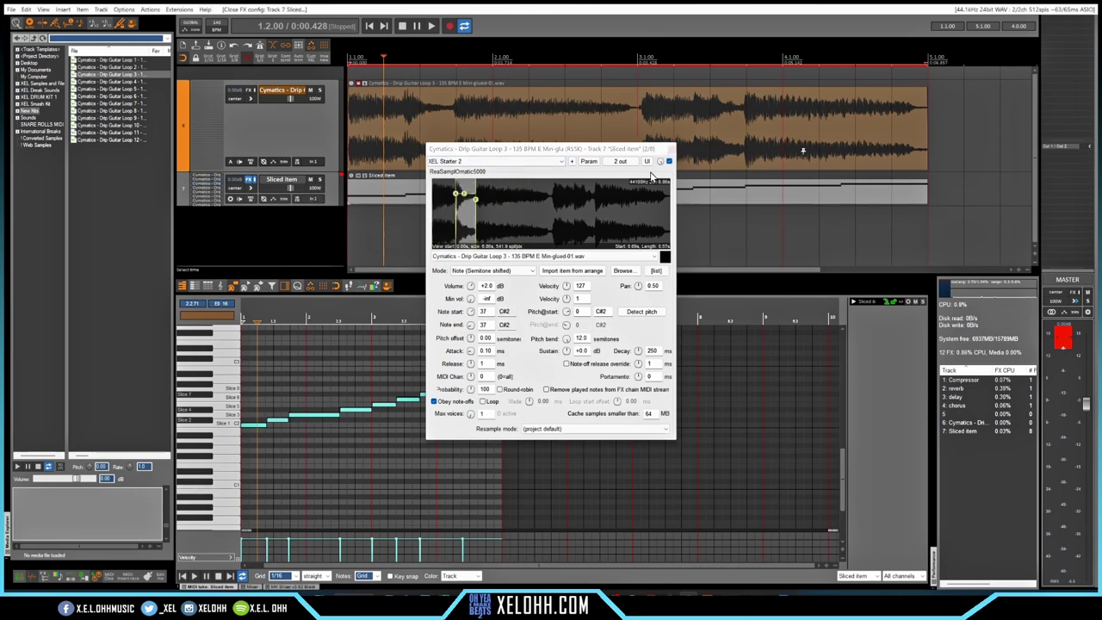
{"action": "key", "text": "Left"}
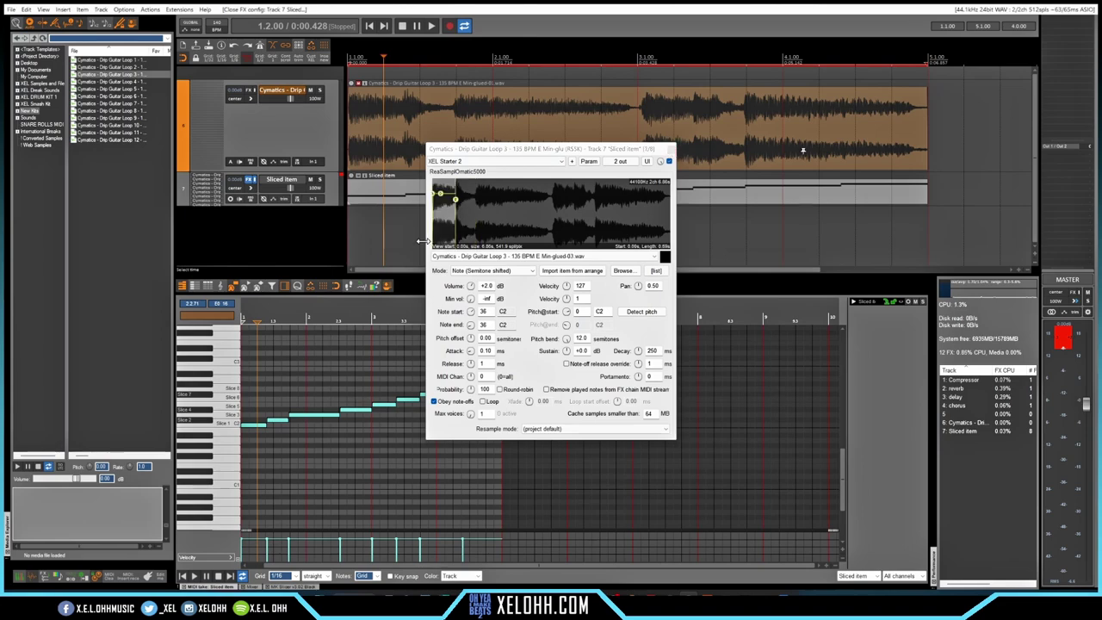
{"action": "left_click", "coordinate": [672, 148]}
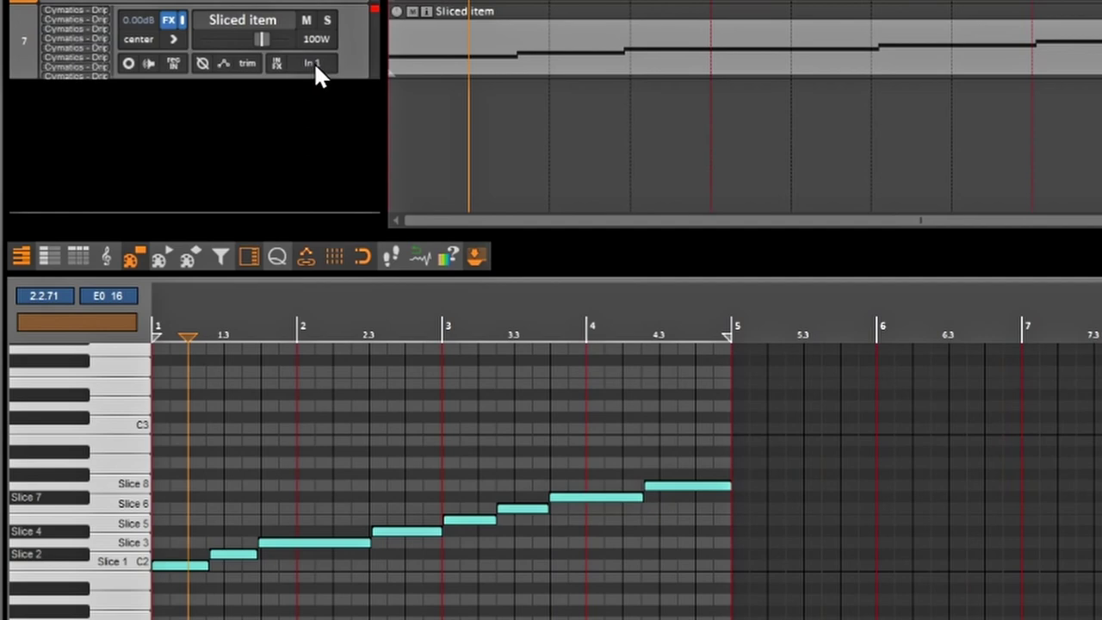
Set the Sliced item track's input to all MIDI inputs on all channels and arm it for recording.
{"action": "left_click", "coordinate": [315, 67]}
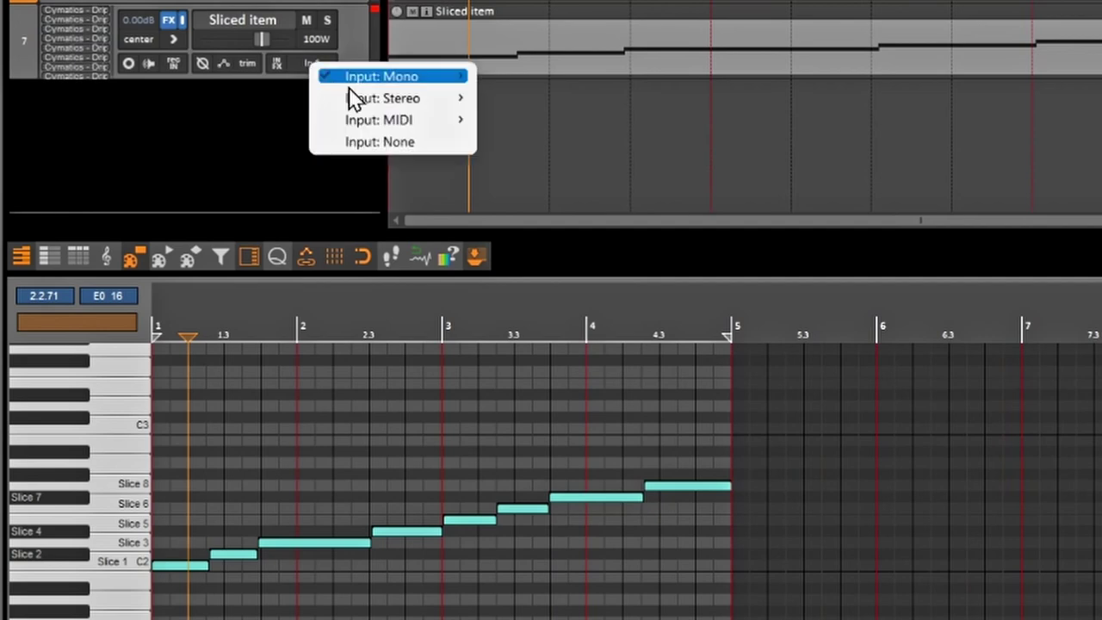
{"action": "mouse_move", "coordinate": [423, 128]}
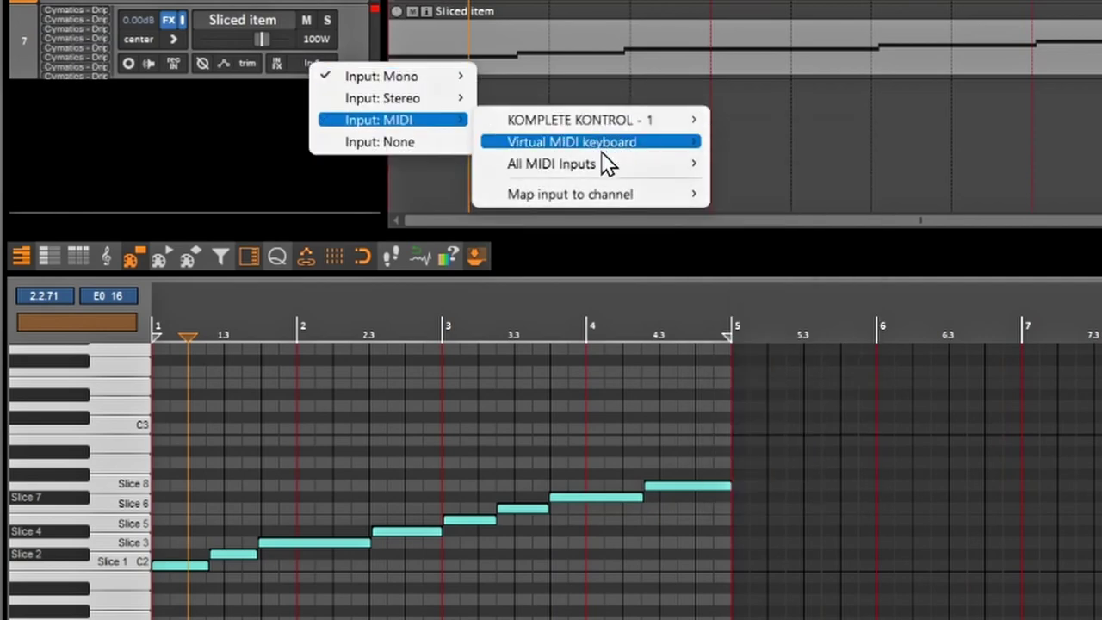
{"action": "mouse_move", "coordinate": [607, 165]}
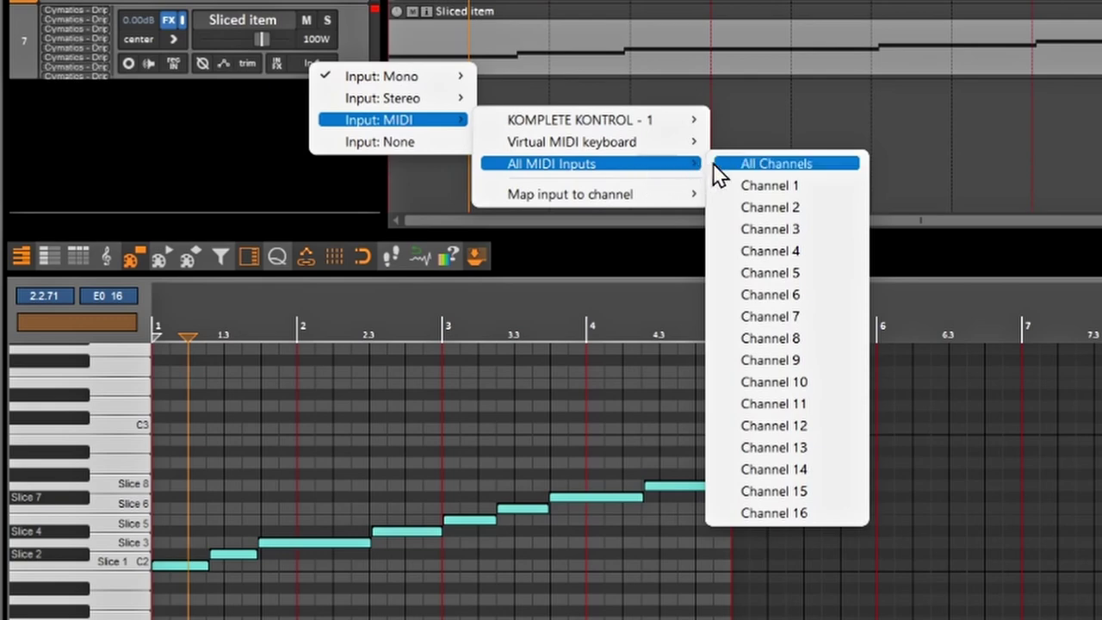
{"action": "left_click", "coordinate": [752, 163]}
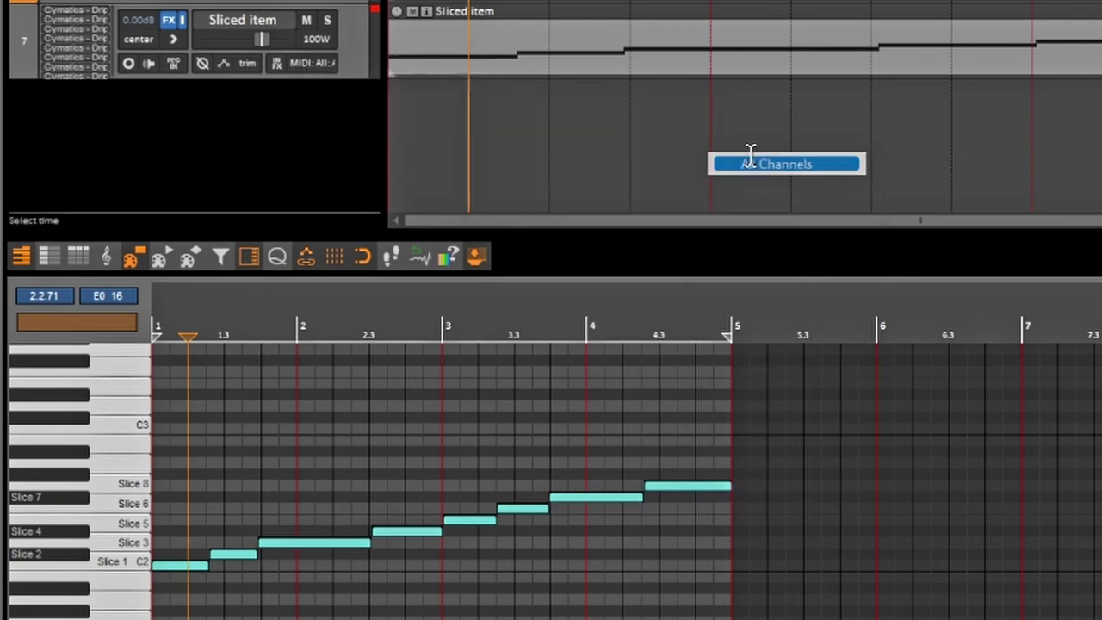
{"action": "left_click", "coordinate": [128, 67]}
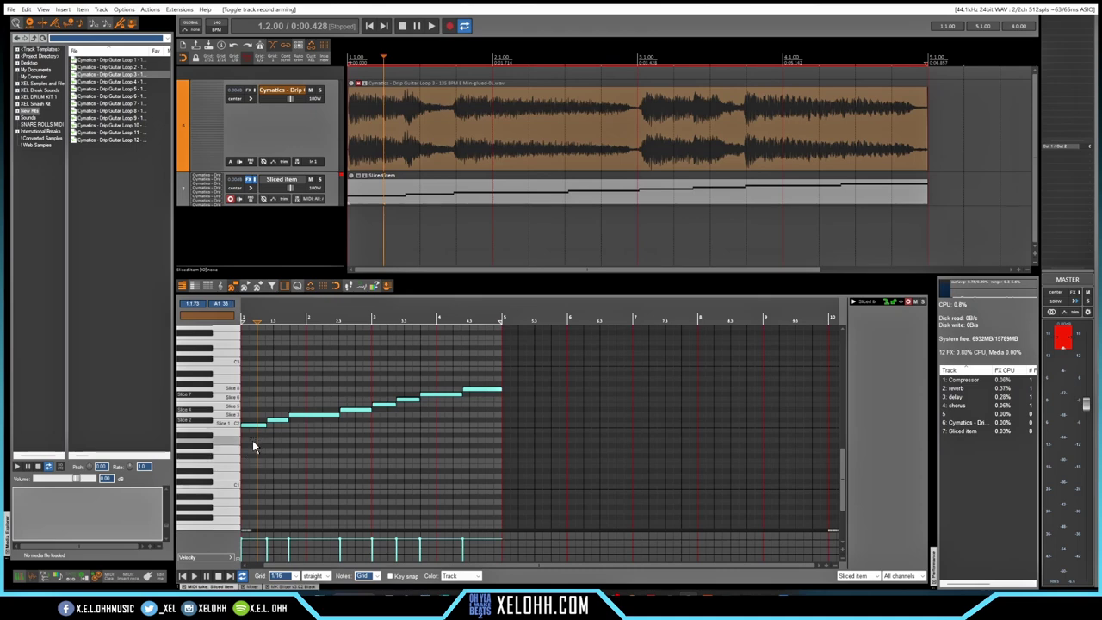
Clear all the slice notes from the Sliced item and delete its track.
{"action": "left_click_drag", "start_coordinate": [252, 440], "coordinate": [488, 367]}
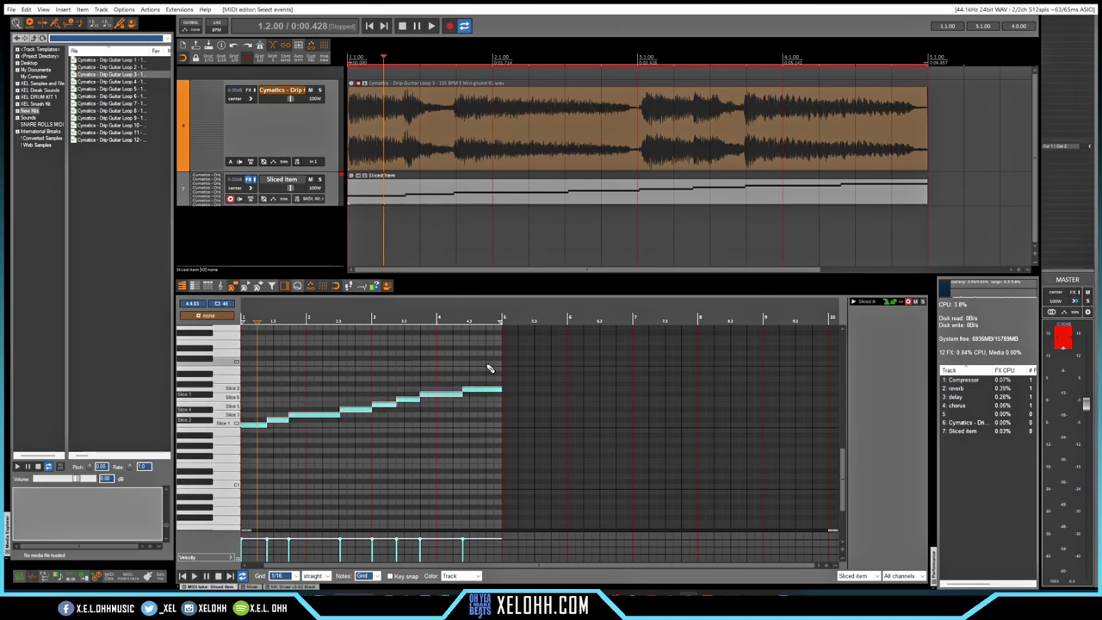
{"action": "key", "text": "Delete"}
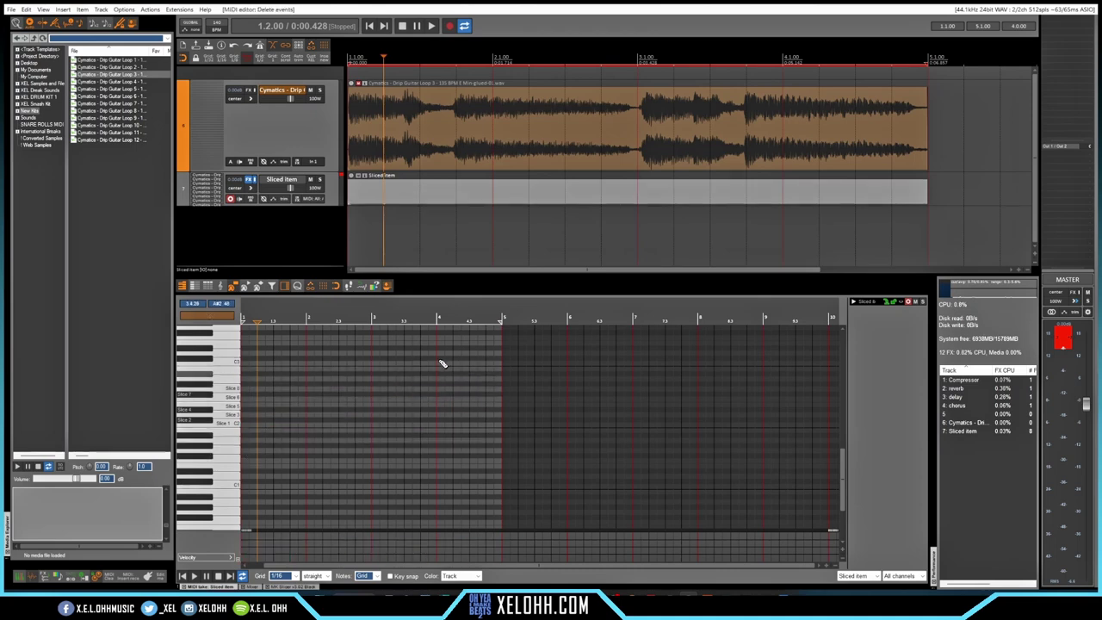
{"action": "left_click", "coordinate": [331, 195]}
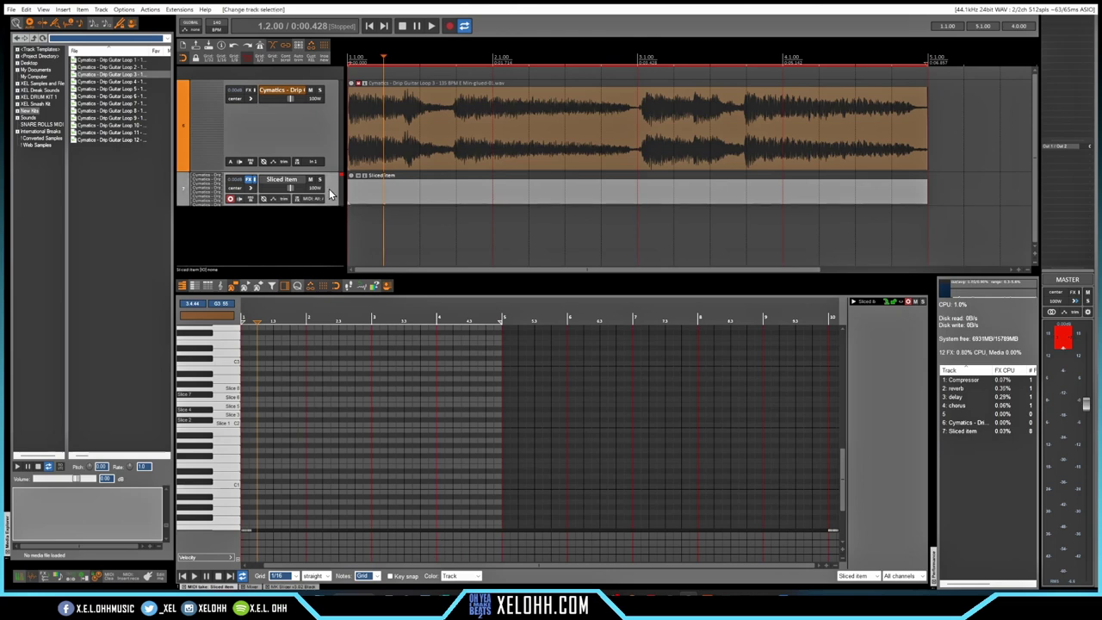
{"action": "key", "text": "Delete"}
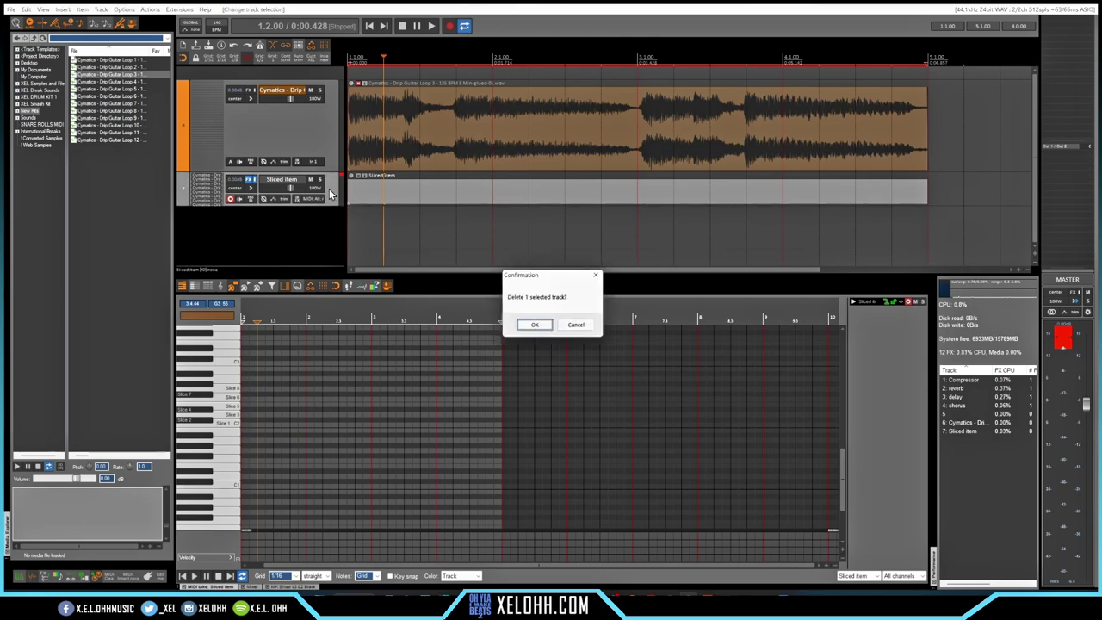
{"action": "left_click", "coordinate": [535, 325]}
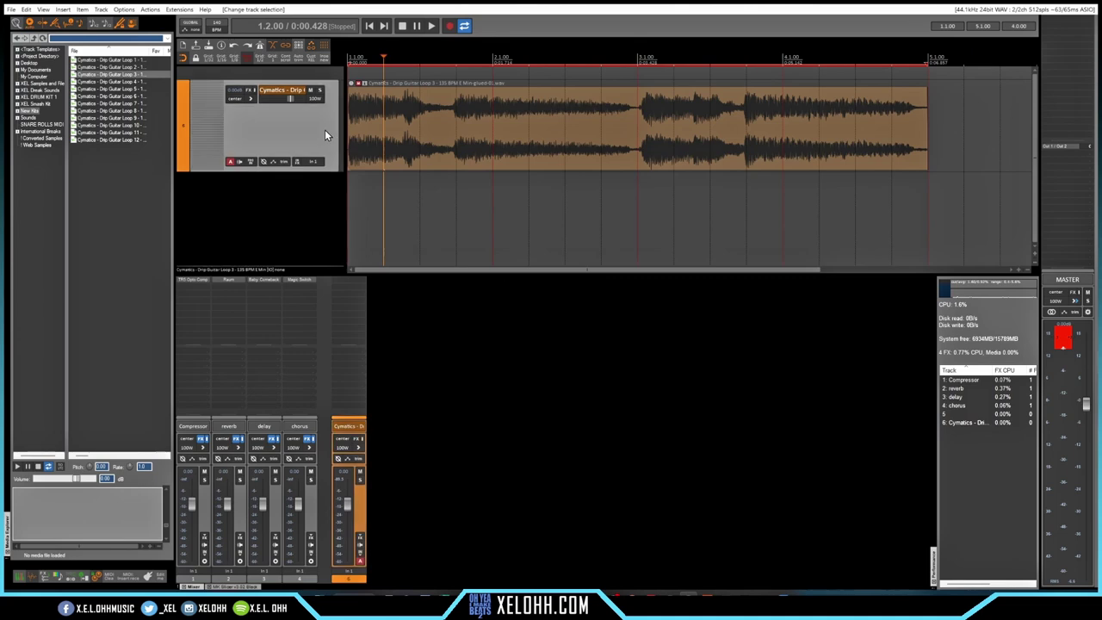
Unmute and select the guitar loop item, and open it in MK Slicer.
{"action": "left_click", "coordinate": [357, 83]}
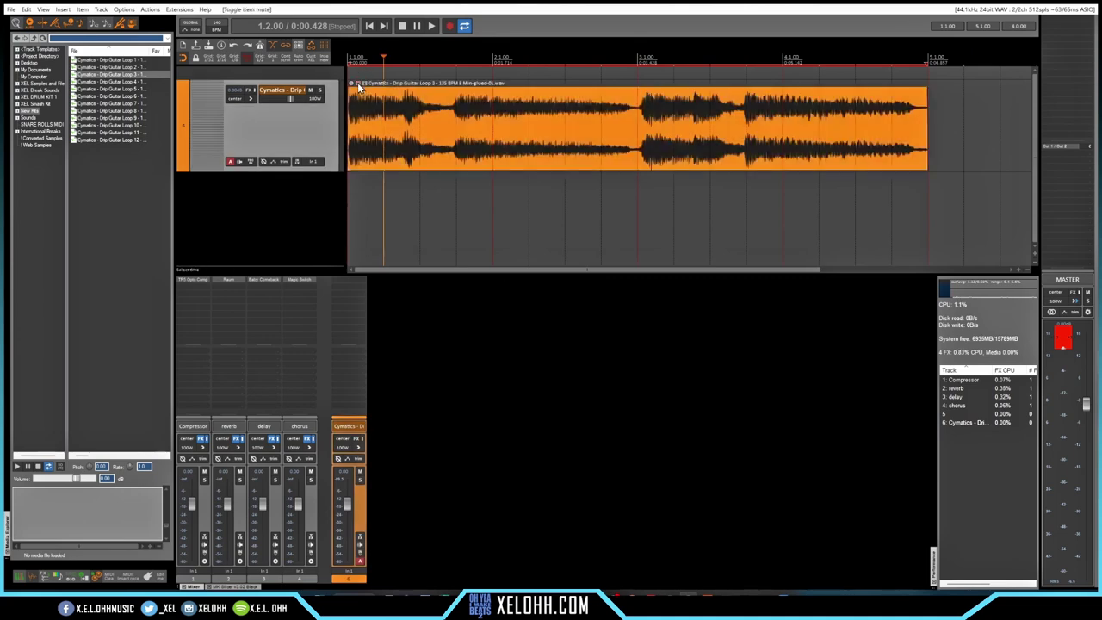
{"action": "left_click", "coordinate": [419, 153]}
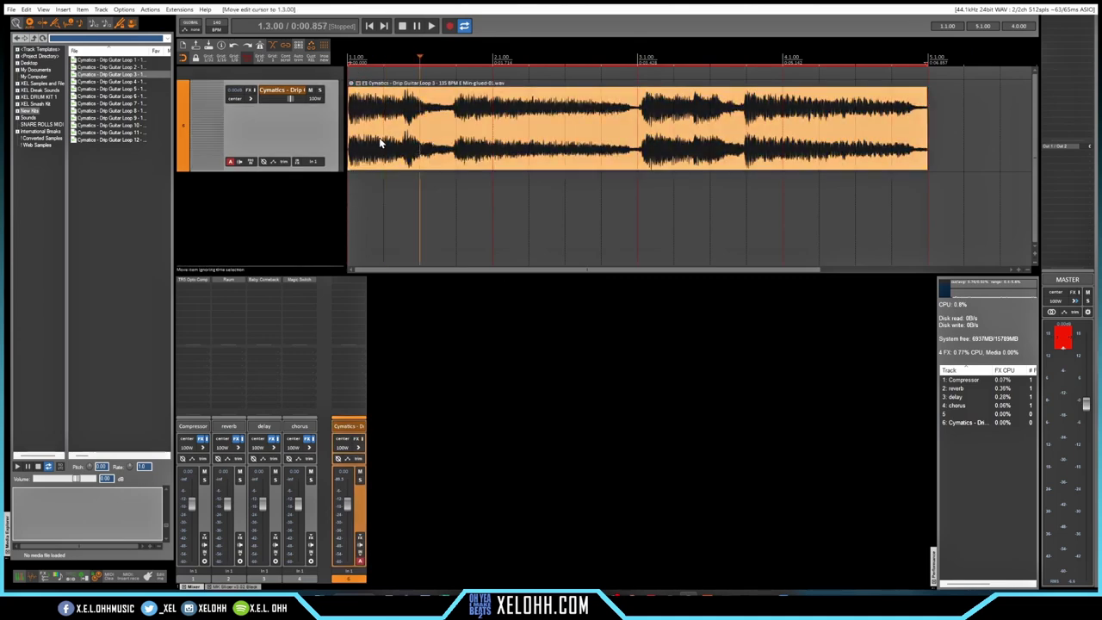
{"action": "left_click", "coordinate": [31, 583]}
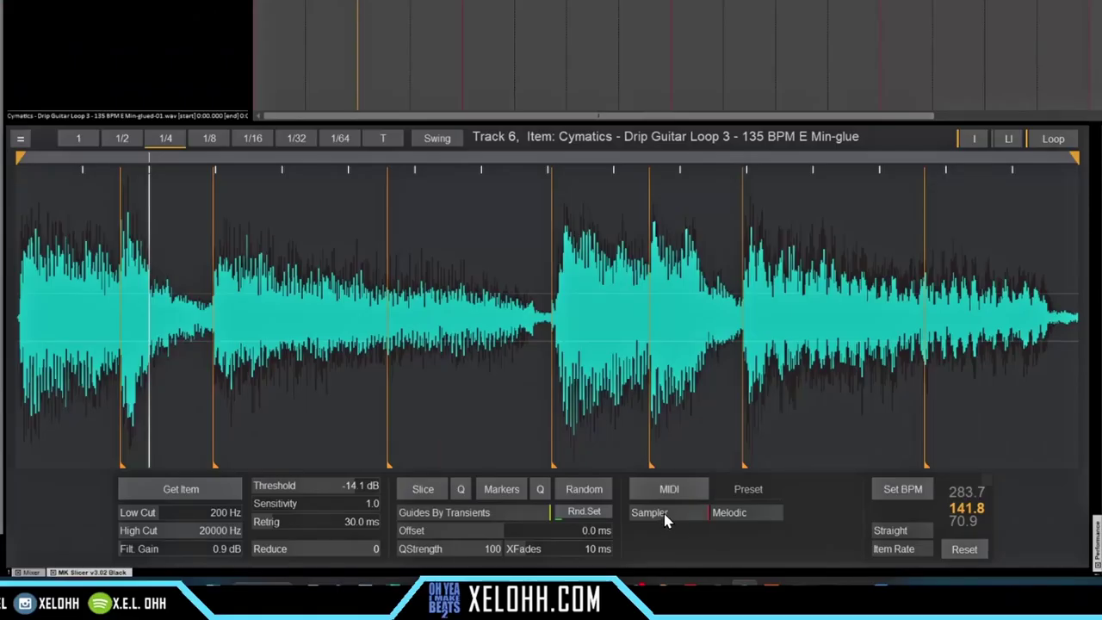
Switch the MIDI mode to Trigger and review its drum note and Create/Replace options, keeping B1:Kick1 and Create.
{"action": "left_click", "coordinate": [665, 516]}
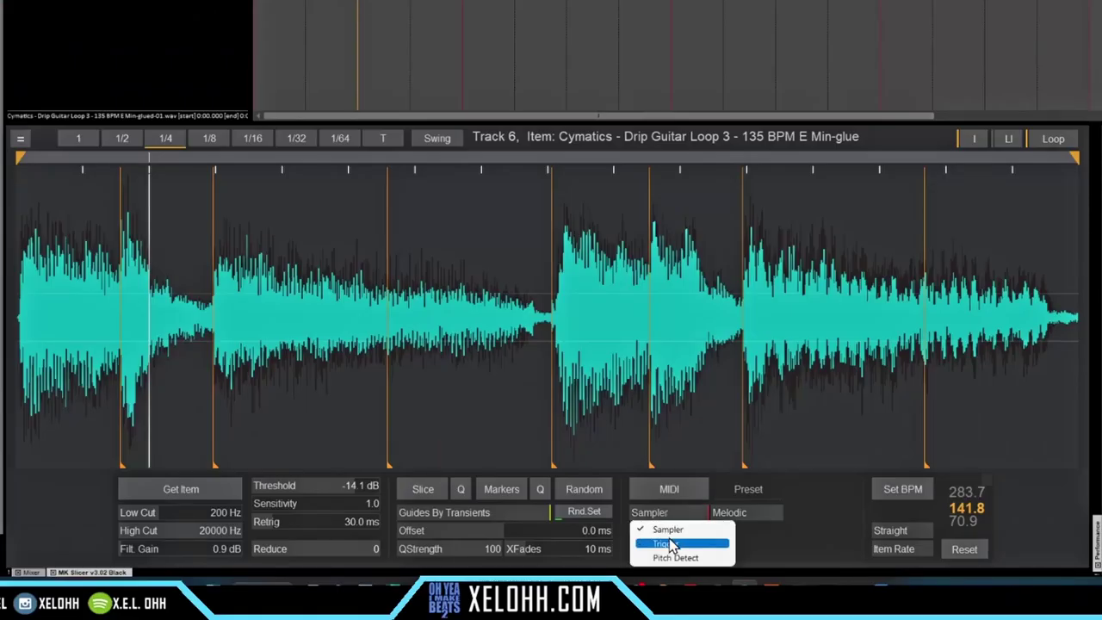
{"action": "left_click", "coordinate": [673, 544]}
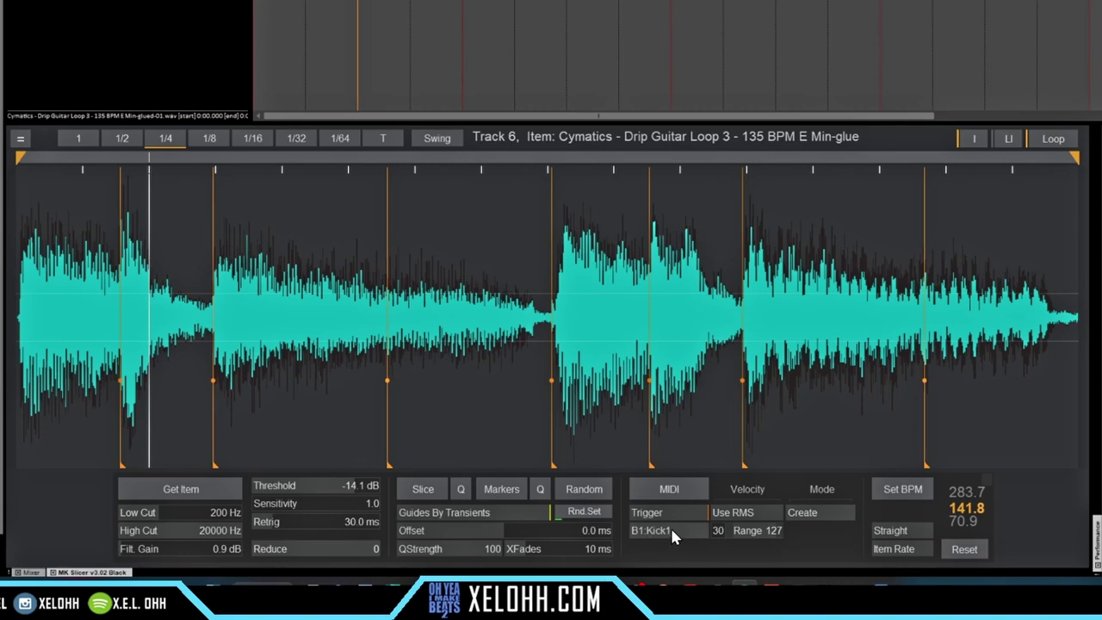
{"action": "left_click", "coordinate": [671, 530]}
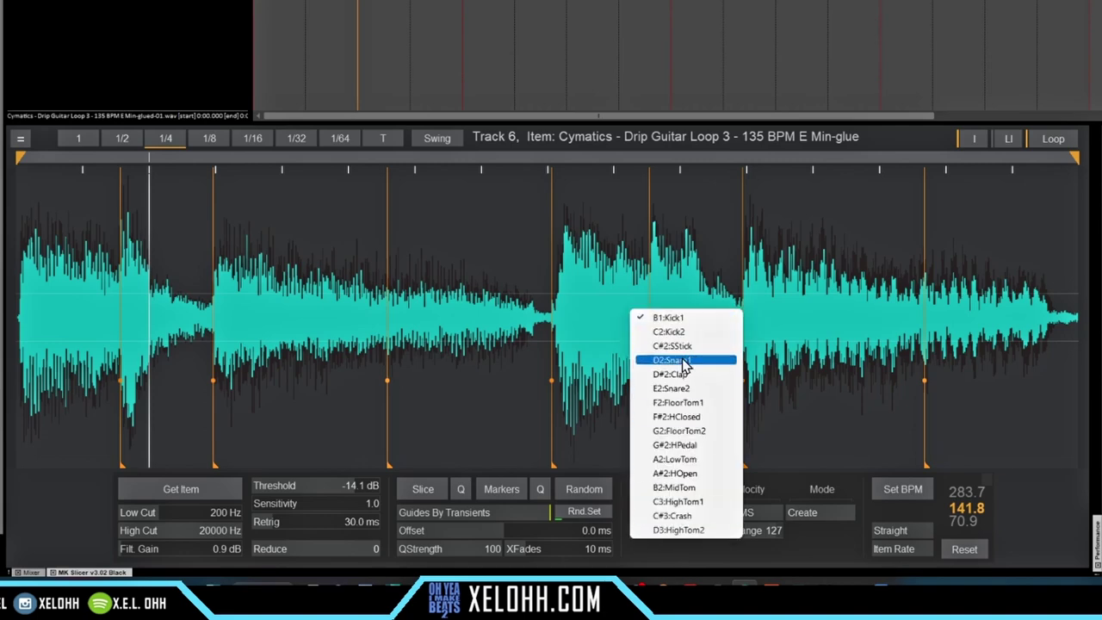
{"action": "left_click", "coordinate": [672, 547]}
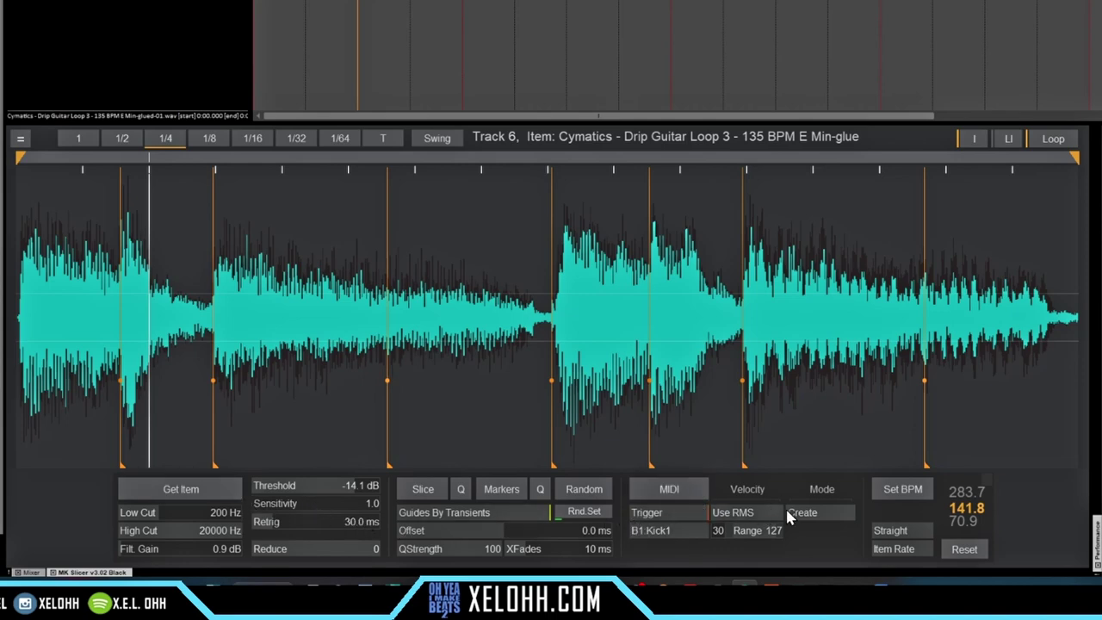
{"action": "left_click", "coordinate": [818, 516]}
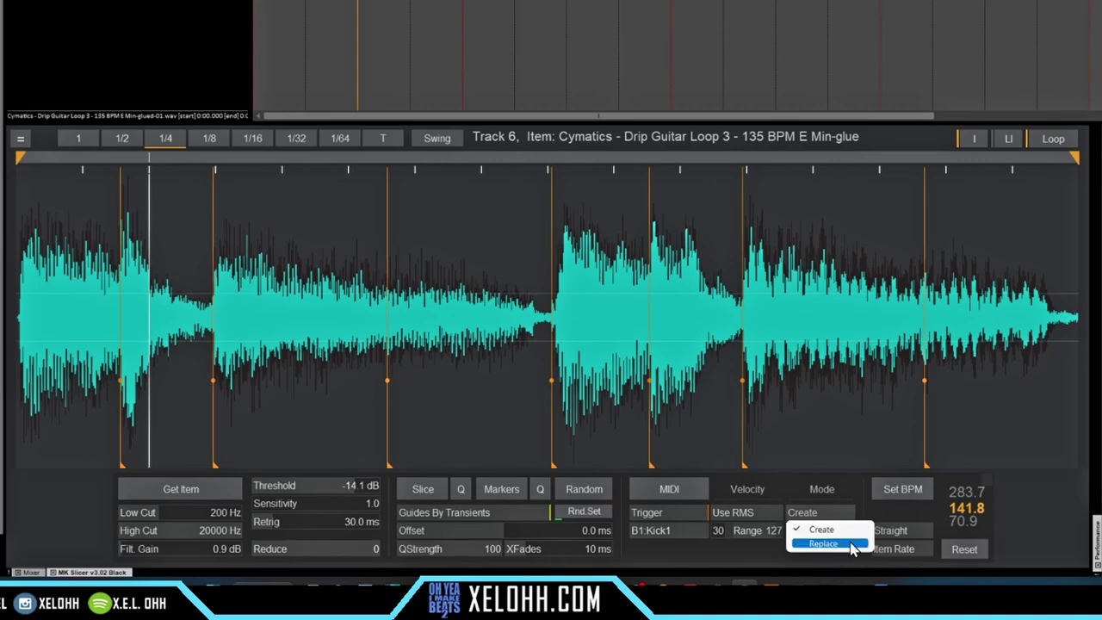
{"action": "left_click", "coordinate": [820, 529]}
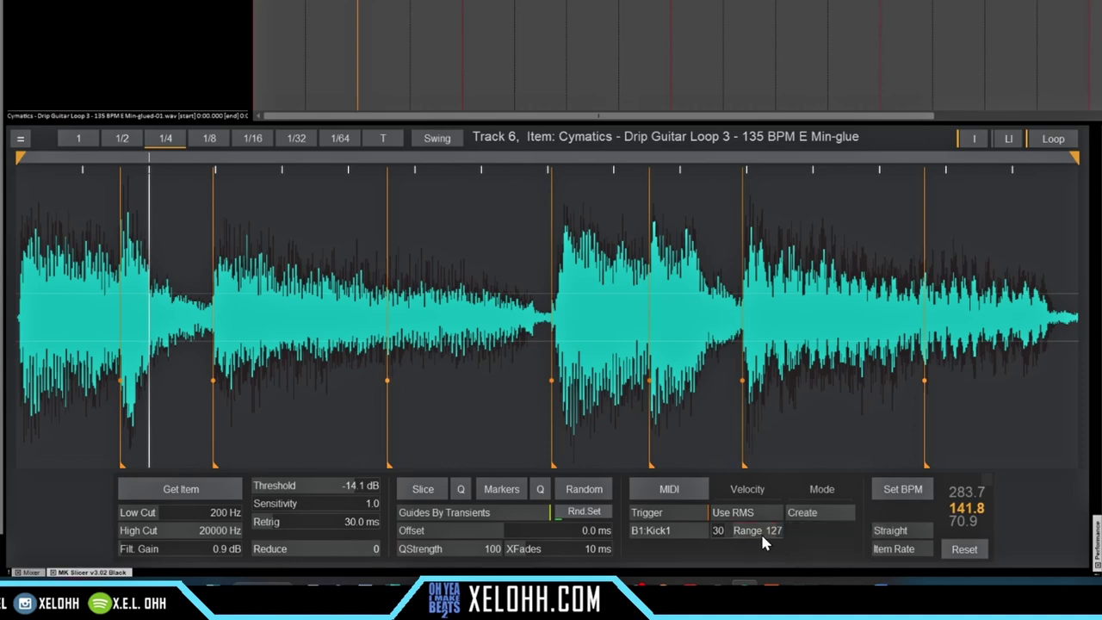
Switch the MIDI mode to Pitch Detect, keep the Complex preset and Create mode, and convert the guitar loop to MIDI.
{"action": "left_click", "coordinate": [674, 518]}
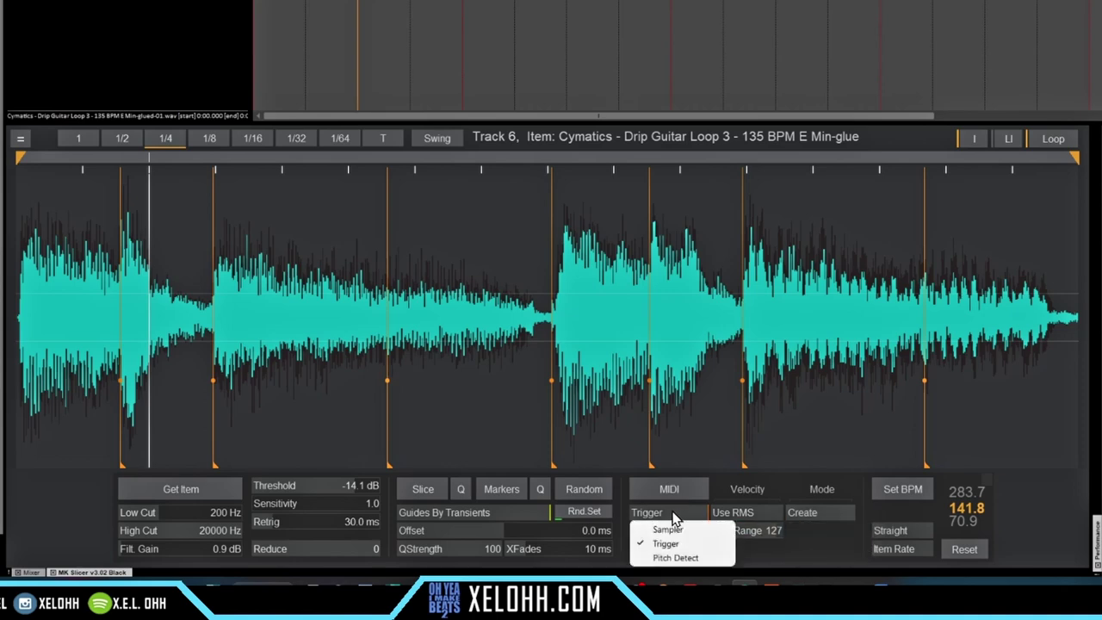
{"action": "left_click", "coordinate": [674, 559]}
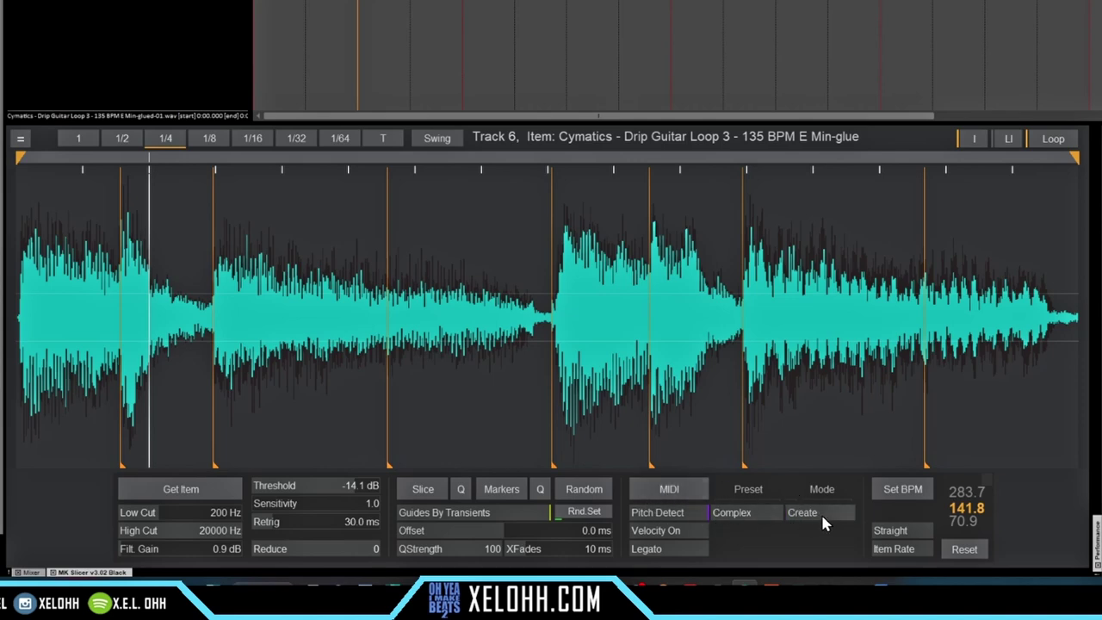
{"action": "left_click", "coordinate": [749, 514]}
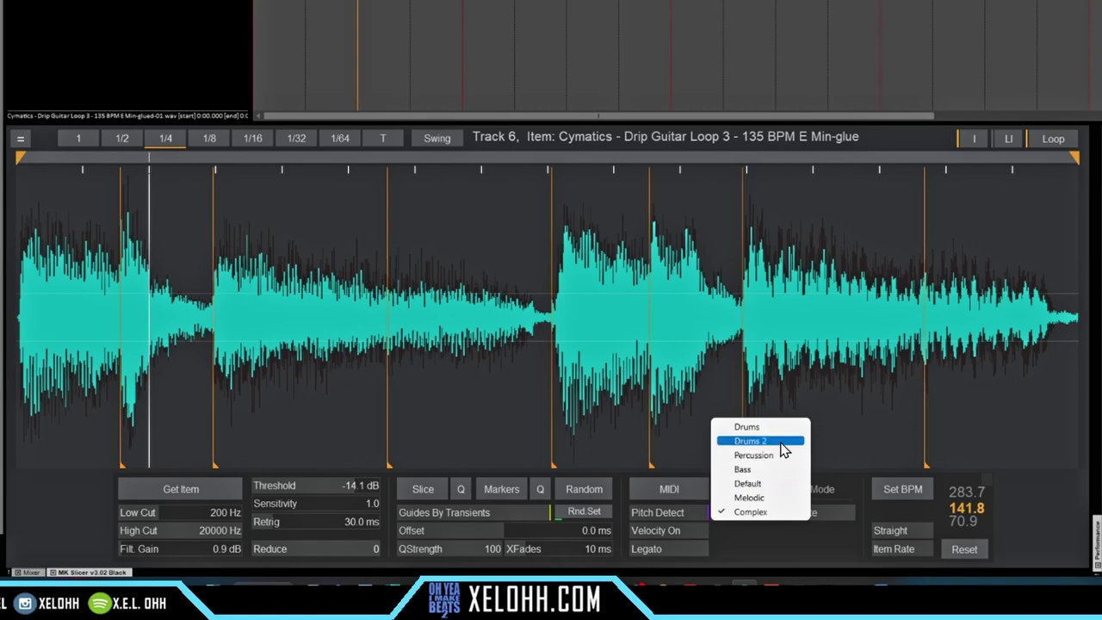
{"action": "left_click", "coordinate": [769, 539]}
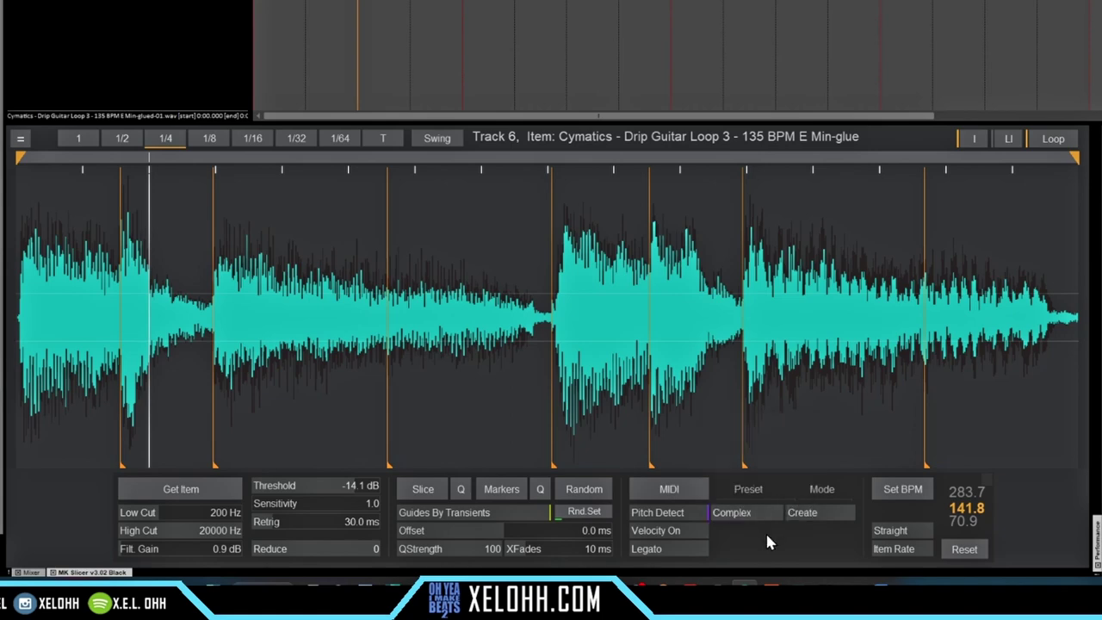
{"action": "left_click", "coordinate": [814, 513]}
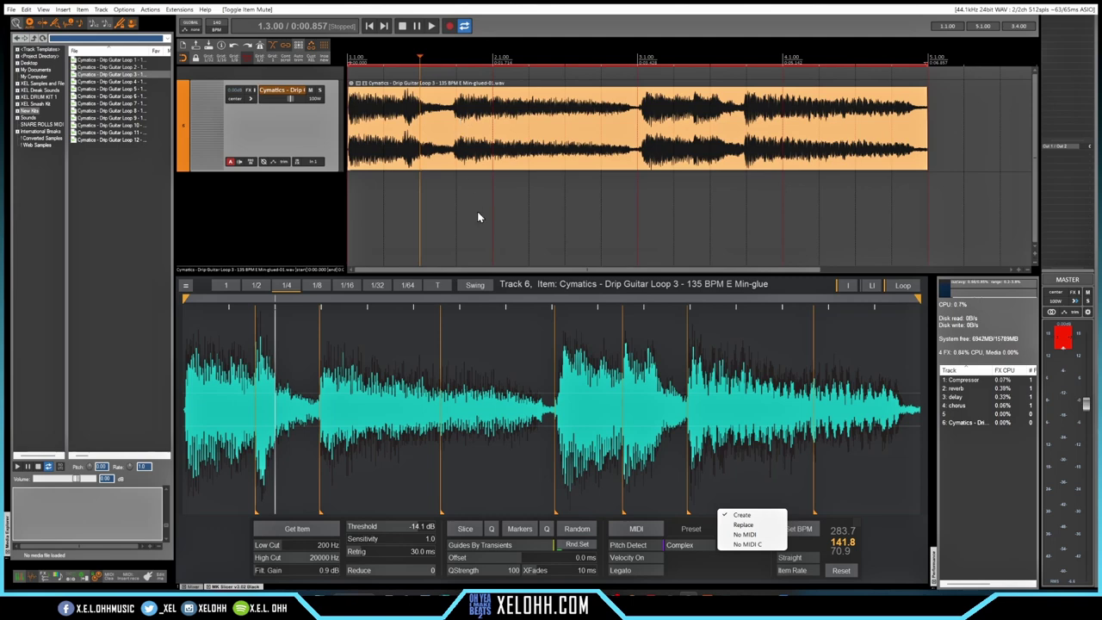
{"action": "left_click", "coordinate": [700, 566]}
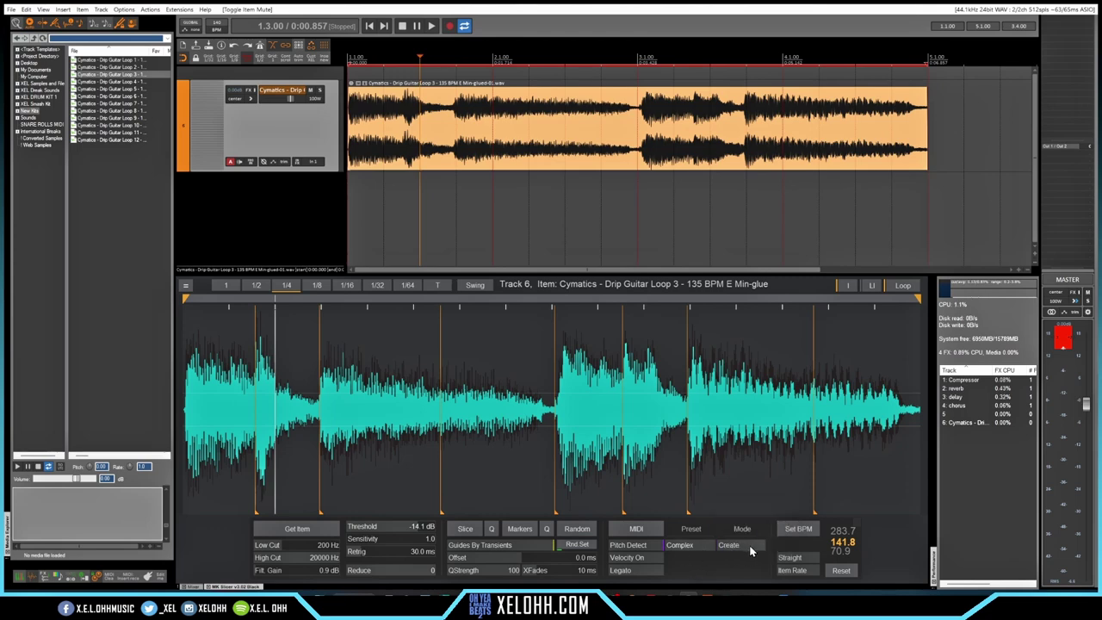
{"action": "left_click", "coordinate": [637, 529]}
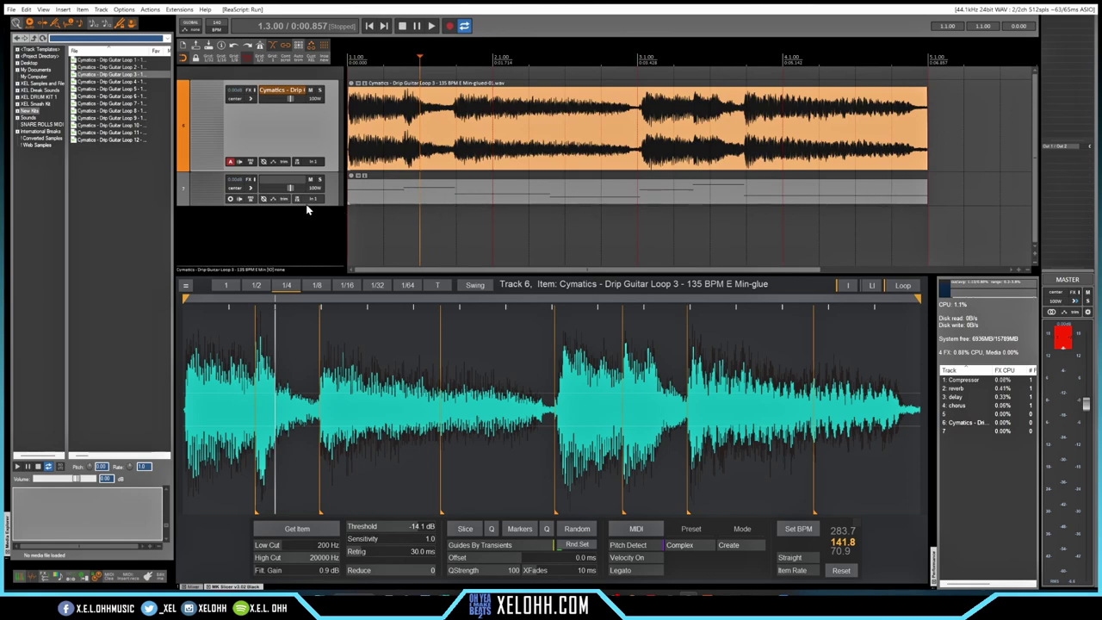
Add the VinylGuitar instrument to the new MIDI track and close its plug-in window.
{"action": "double_click", "coordinate": [217, 186]}
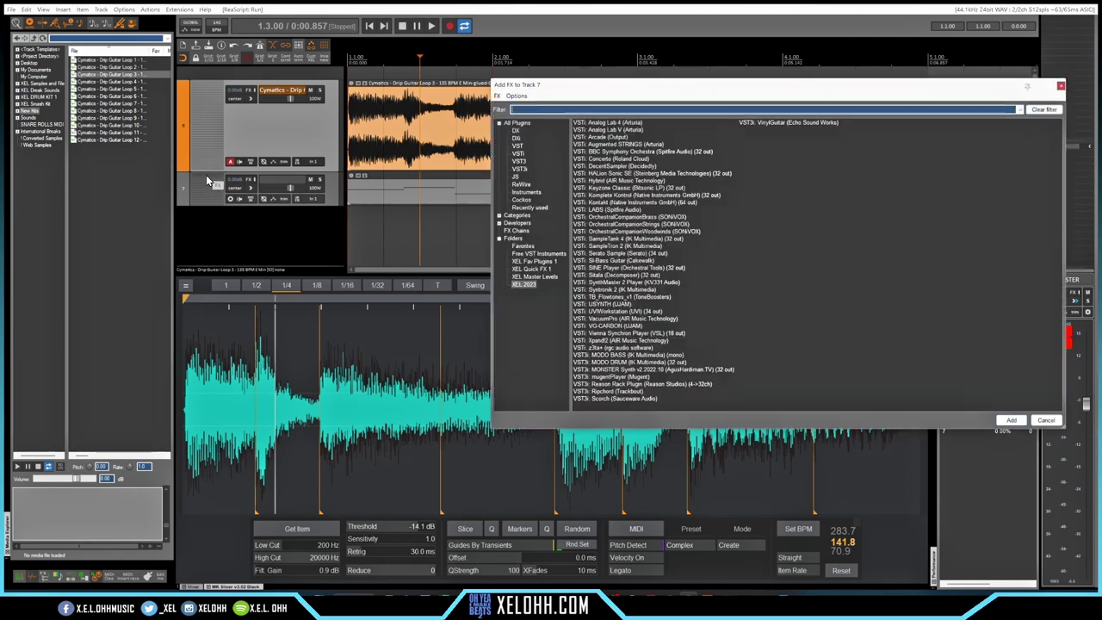
{"action": "left_click", "coordinate": [767, 122]}
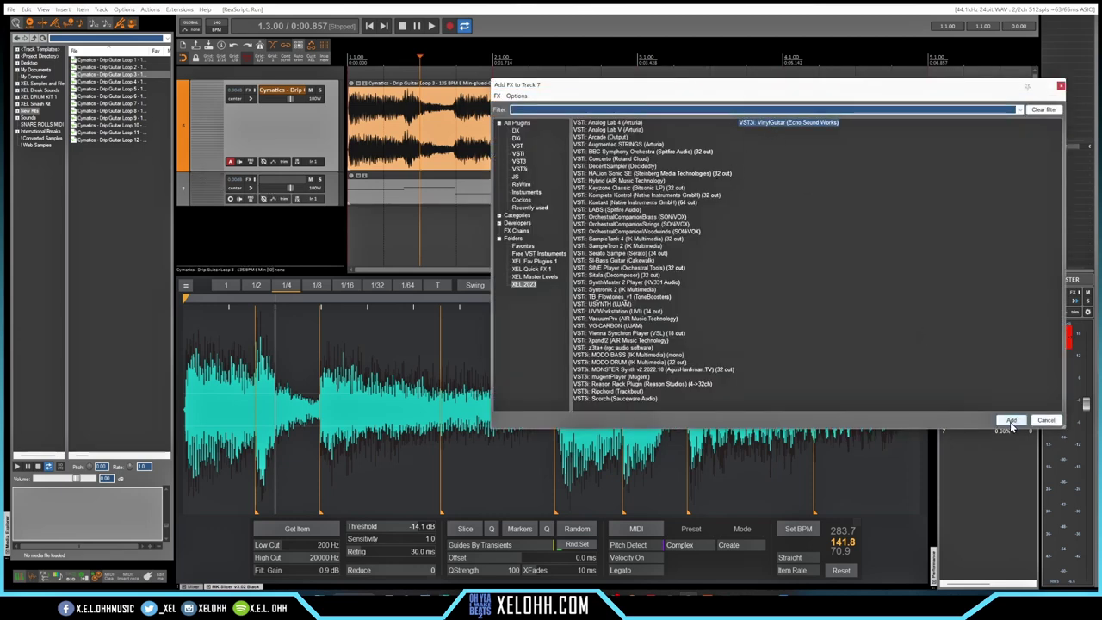
{"action": "key", "text": "Return"}
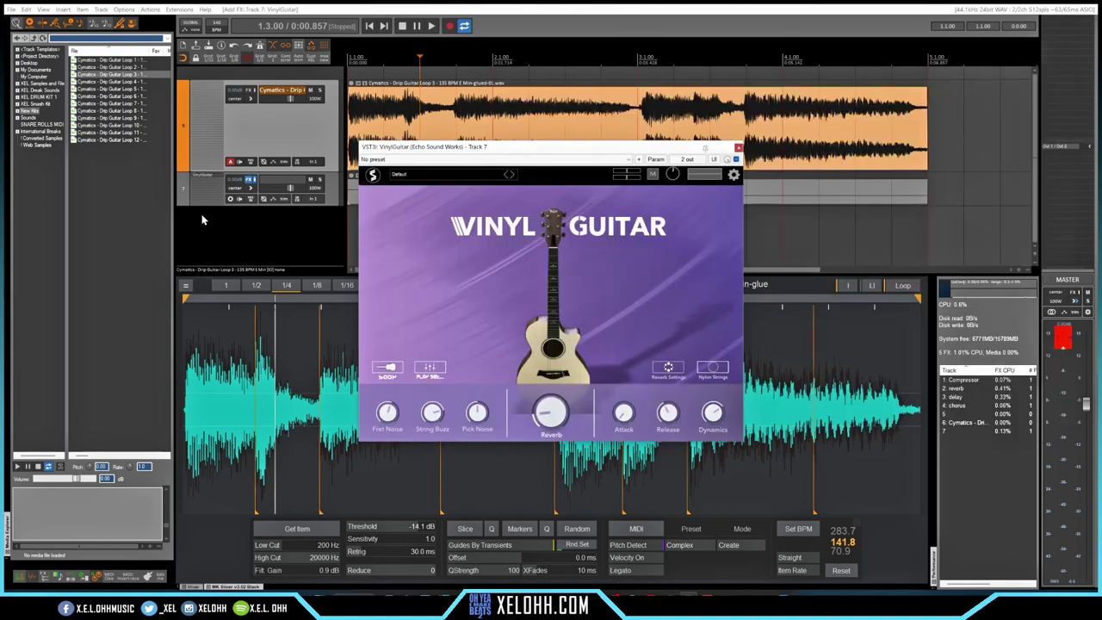
{"action": "key", "text": "Escape"}
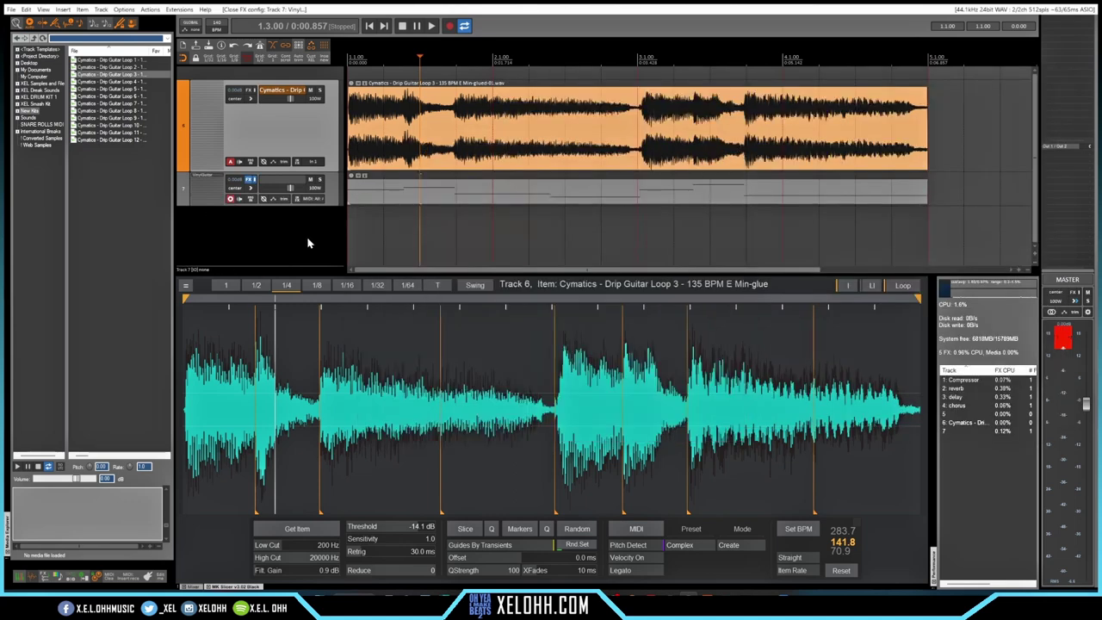
Mute the guitar loop track and play the converted MIDI track on its own from the project start.
{"action": "key", "text": "Home"}
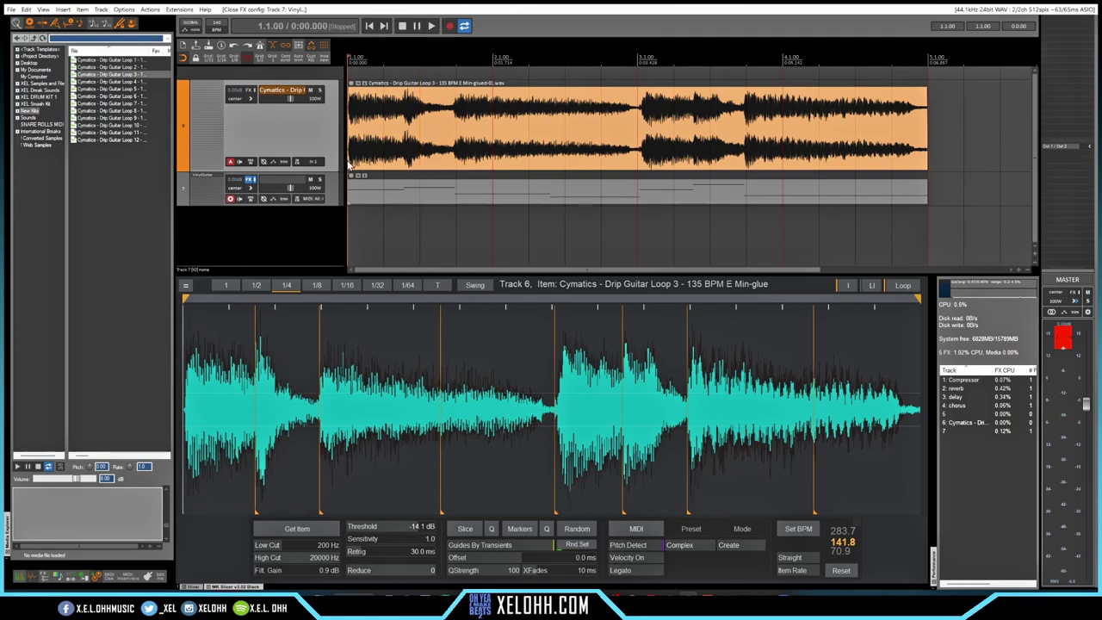
{"action": "left_click", "coordinate": [311, 91]}
{"action": "key", "text": "space"}
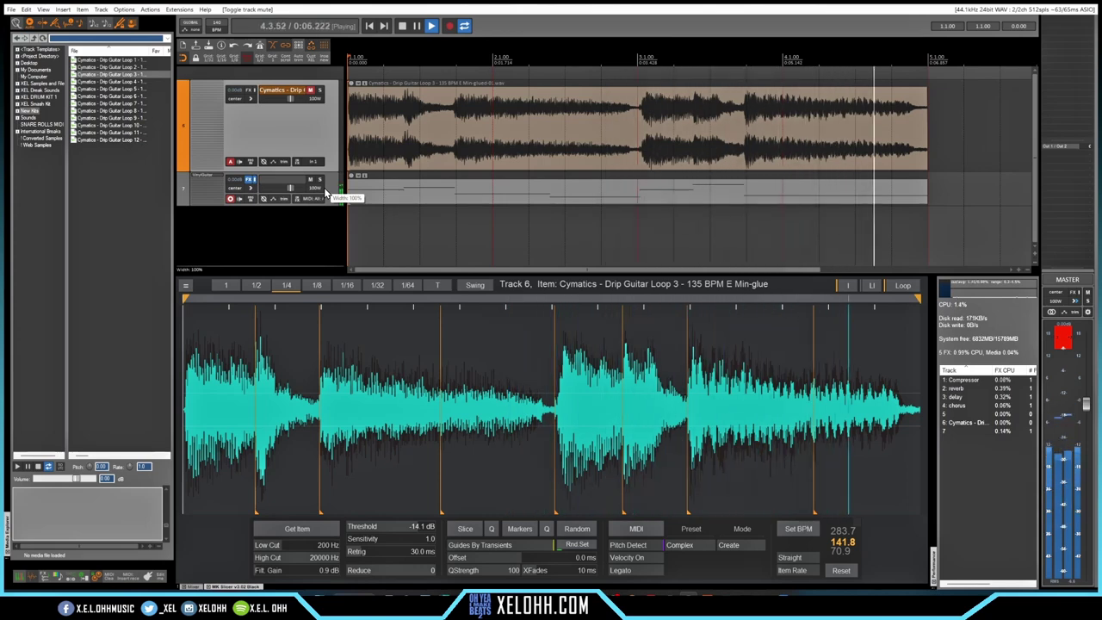
{"action": "key", "text": "space"}
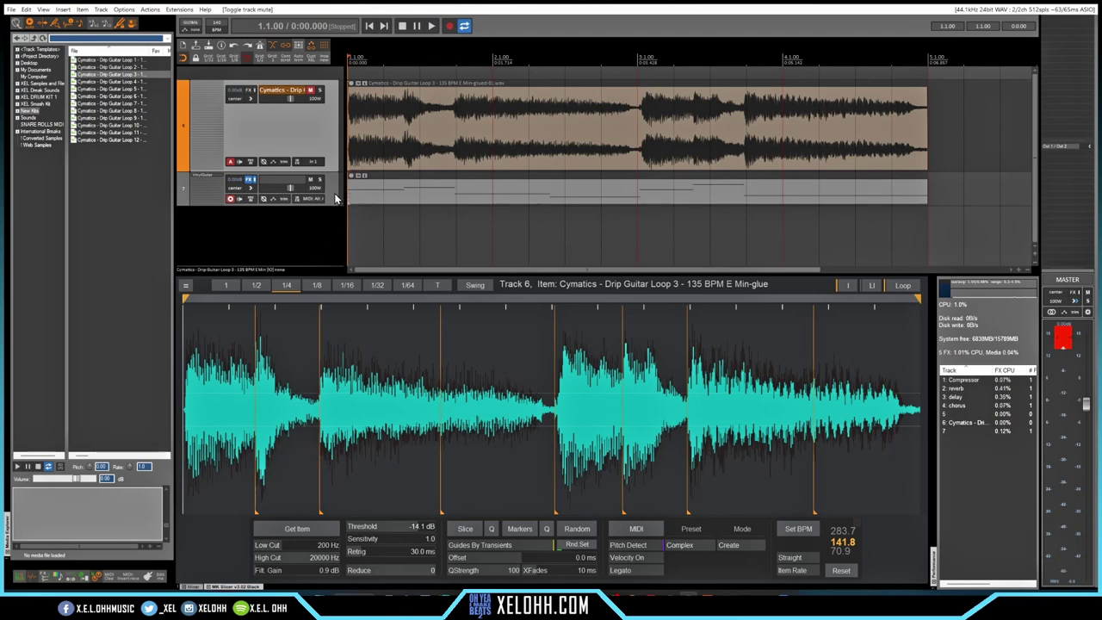
Unmute the guitar loop track and play it together with the converted MIDI track.
{"action": "left_click", "coordinate": [311, 89]}
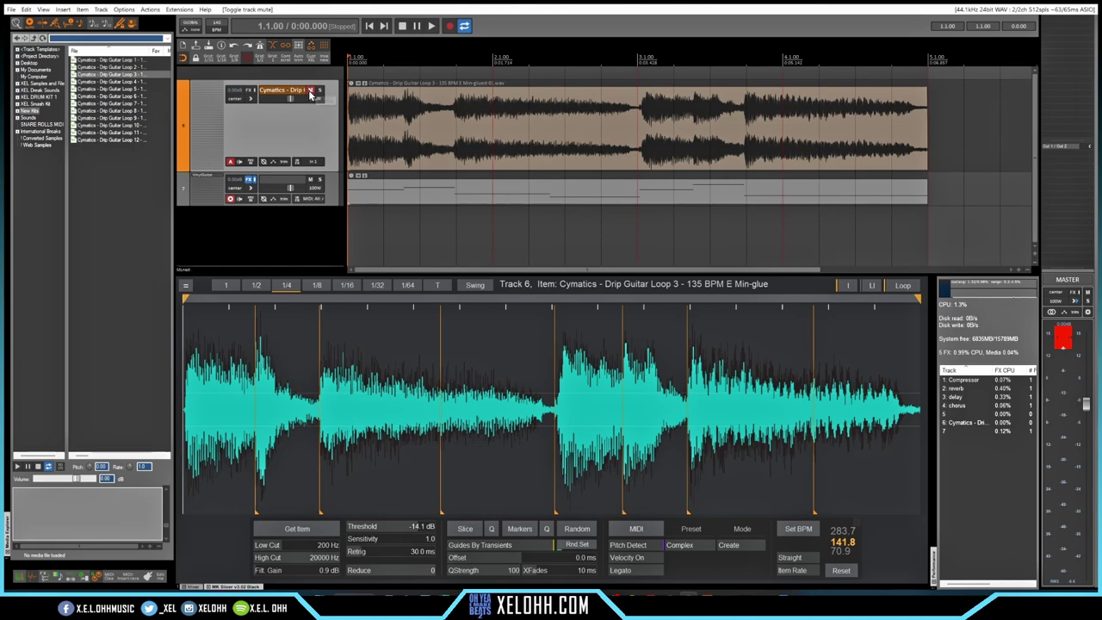
{"action": "key", "text": "space"}
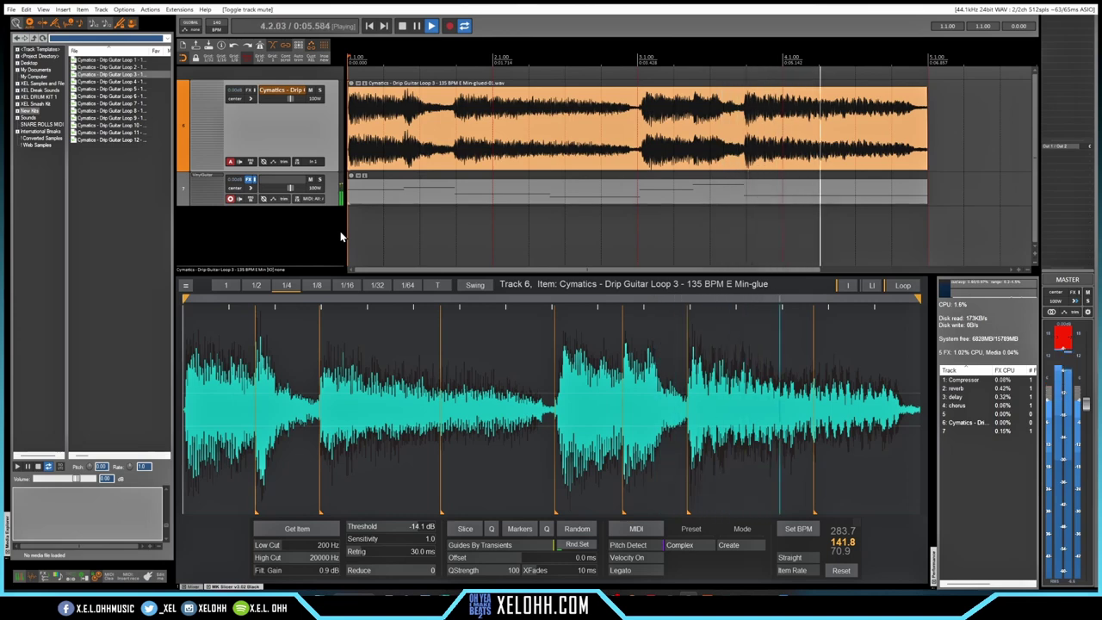
{"action": "key", "text": "space"}
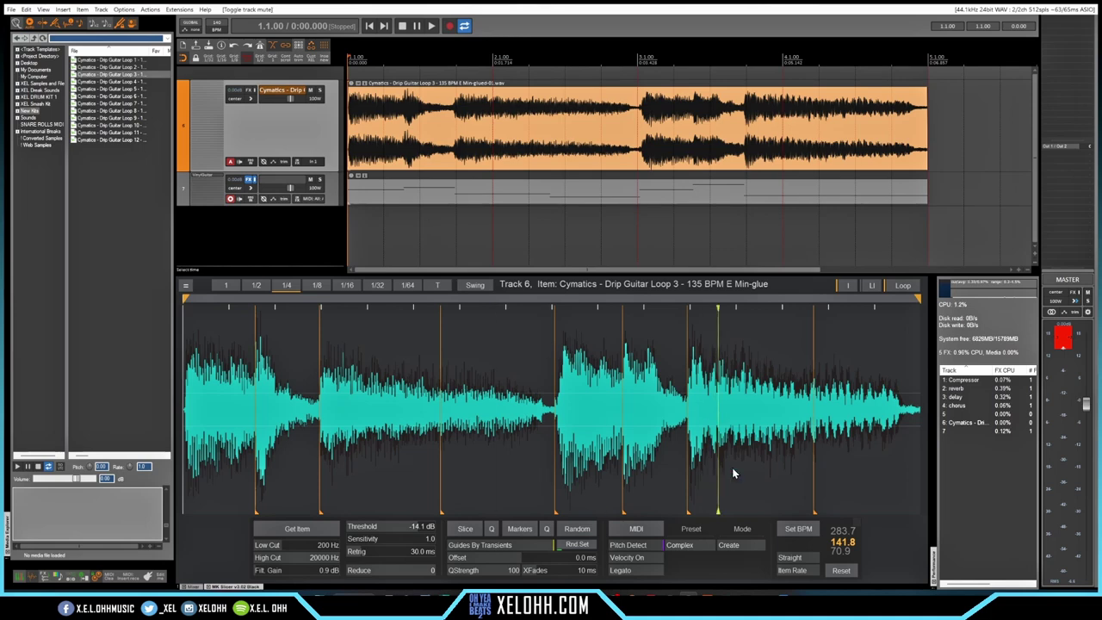
Delete the converted MIDI track and run pitch detection on the guitar loop in No MIDI mode.
{"action": "key", "text": "Delete"}
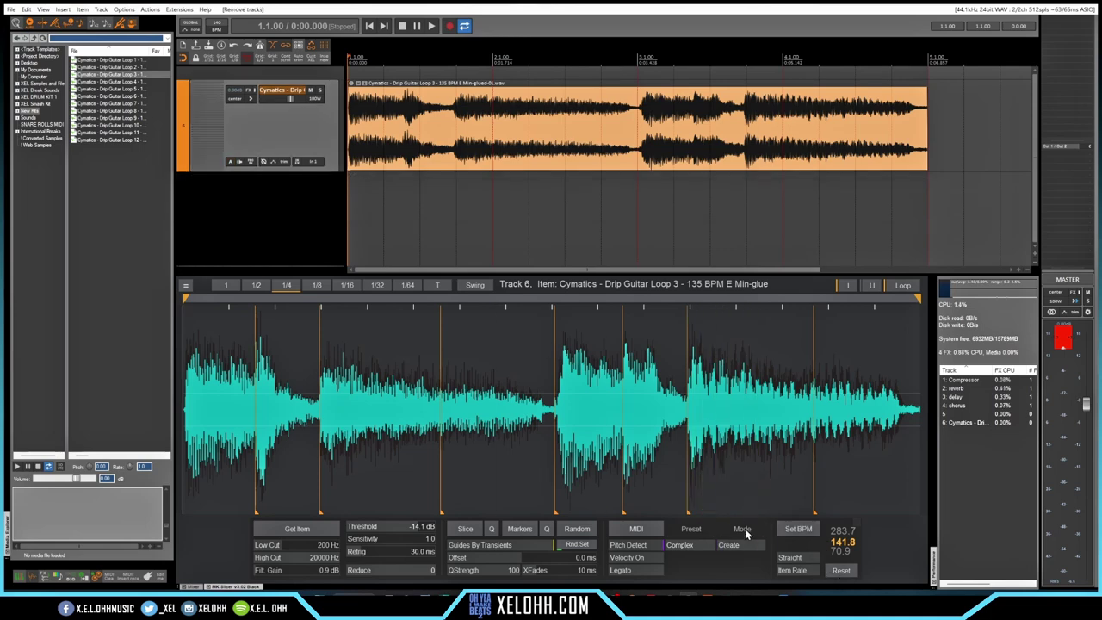
{"action": "left_click", "coordinate": [729, 546]}
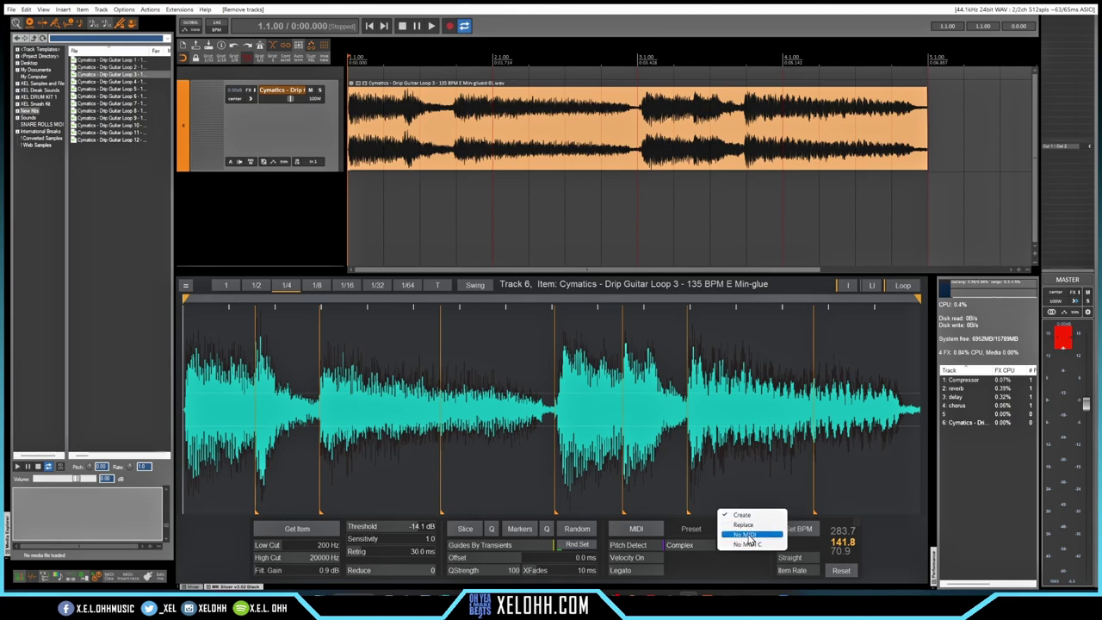
{"action": "left_click", "coordinate": [747, 536]}
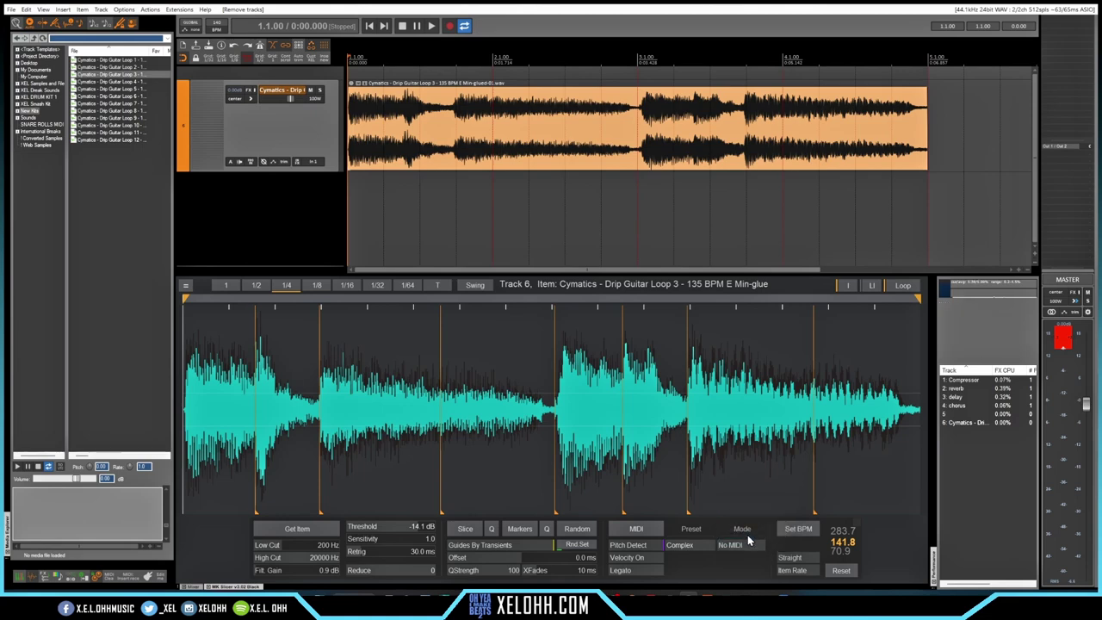
{"action": "left_click", "coordinate": [635, 530]}
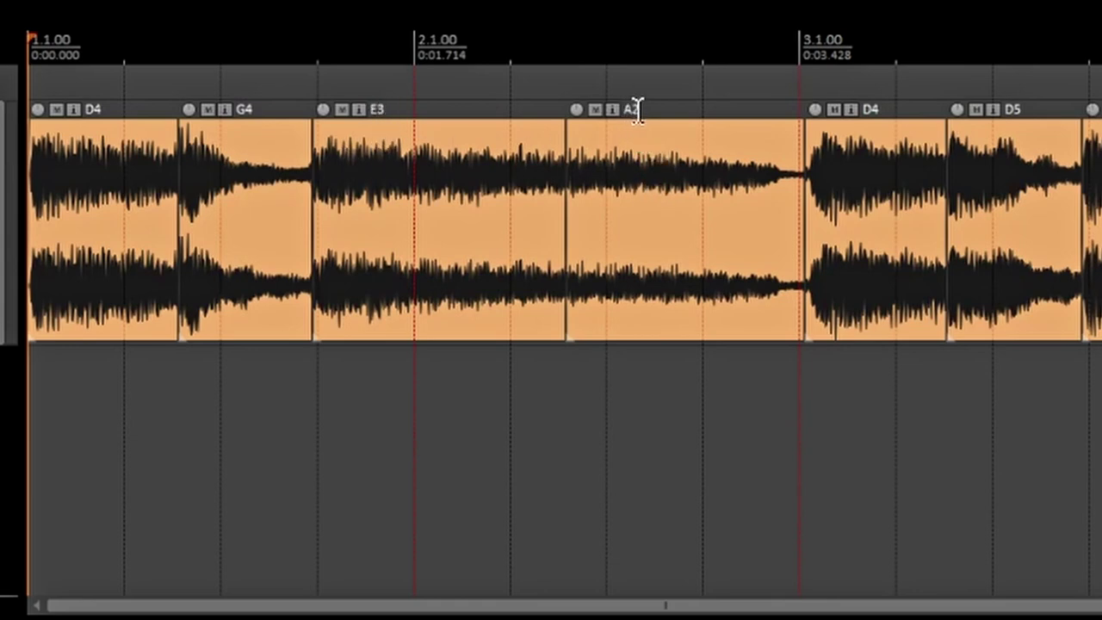
{"action": "scroll", "coordinate": [839, 139], "scroll_direction": "right", "scroll_amount": 6}
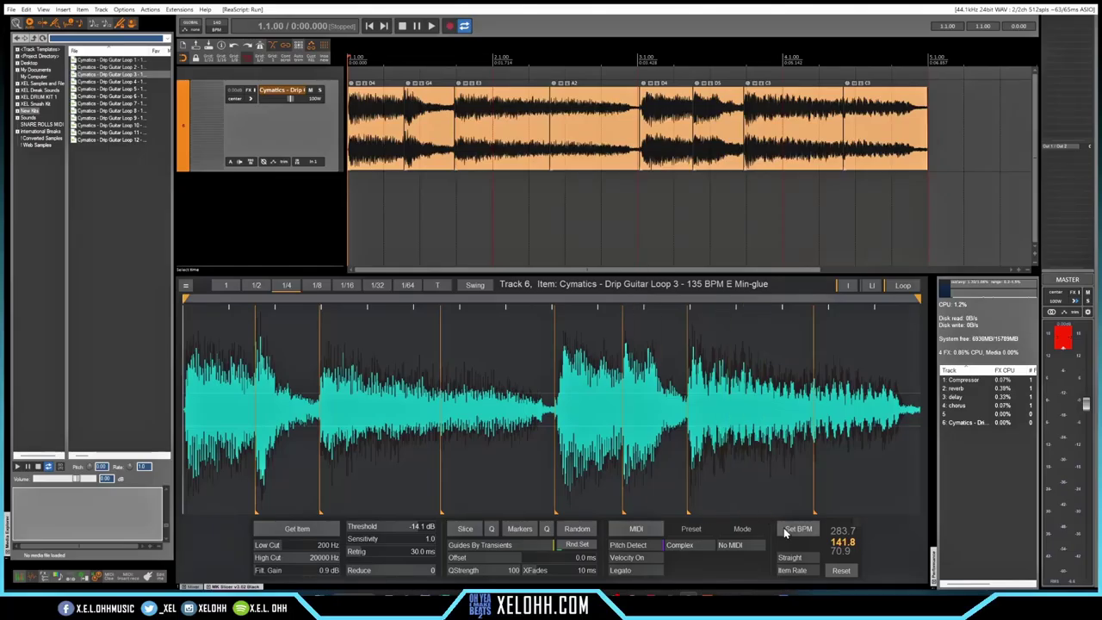
Reset the pitch-split loop to one item, try Set BPM with Straight and Item Rate, and reset the item again.
{"action": "left_click", "coordinate": [841, 570]}
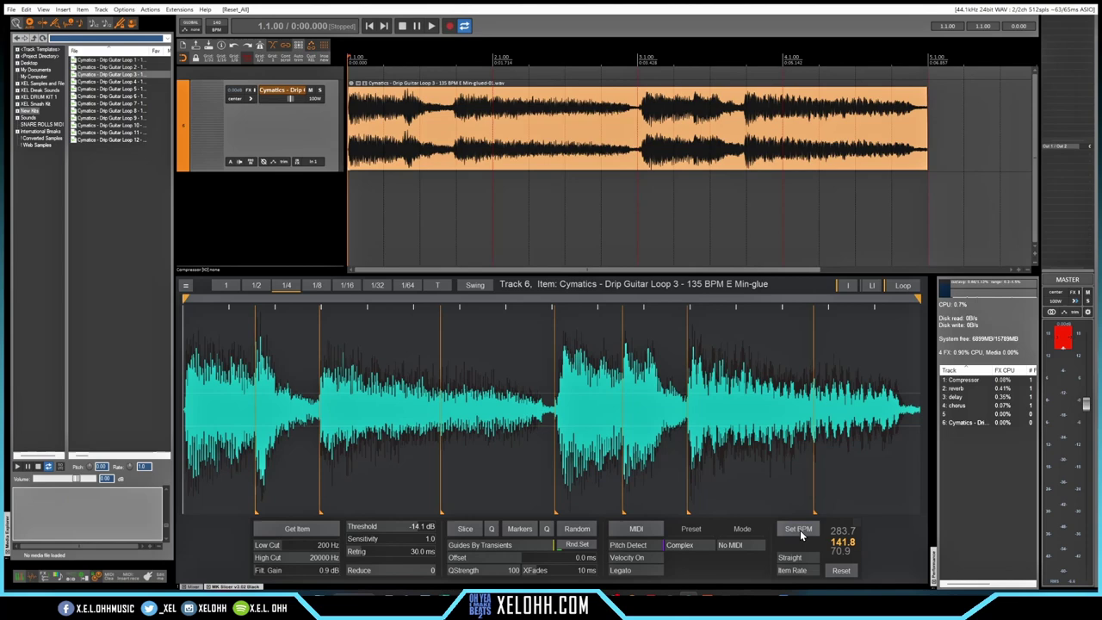
{"action": "left_click", "coordinate": [800, 530]}
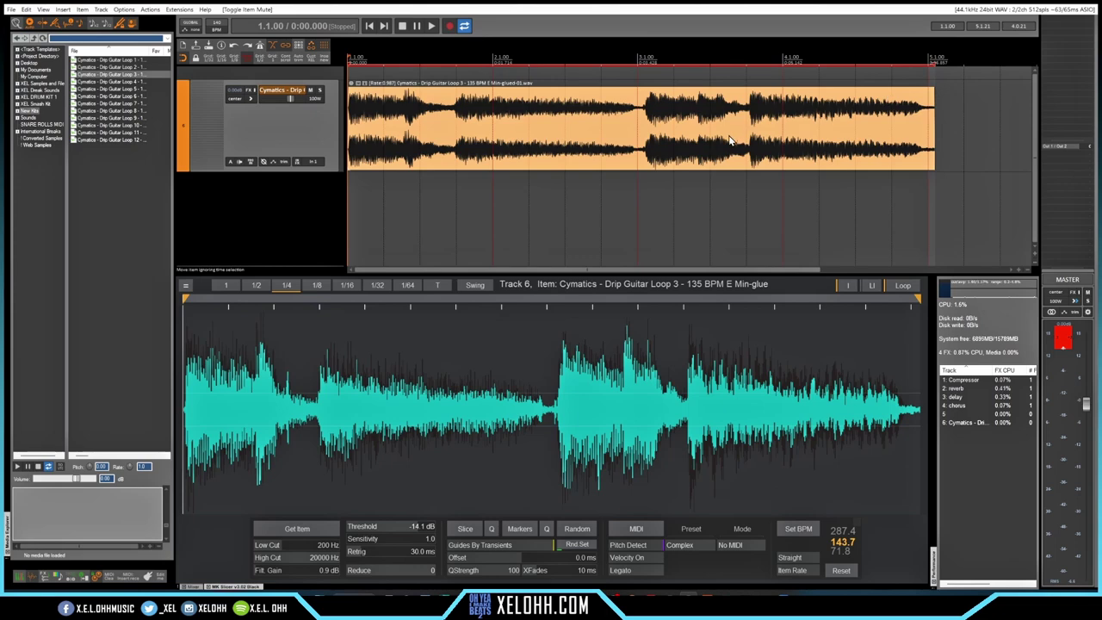
{"action": "left_click", "coordinate": [841, 570]}
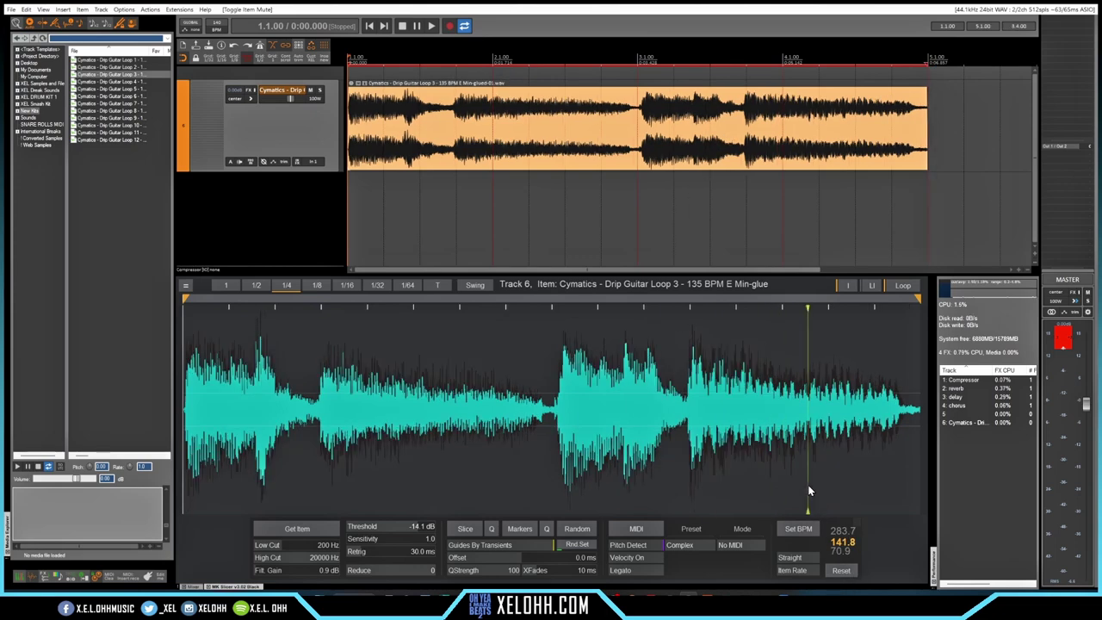
Check the Straight and Triplets options, switch the Set BPM mode to Tempo, apply it to the guitar loop, and reset.
{"action": "left_click", "coordinate": [795, 559]}
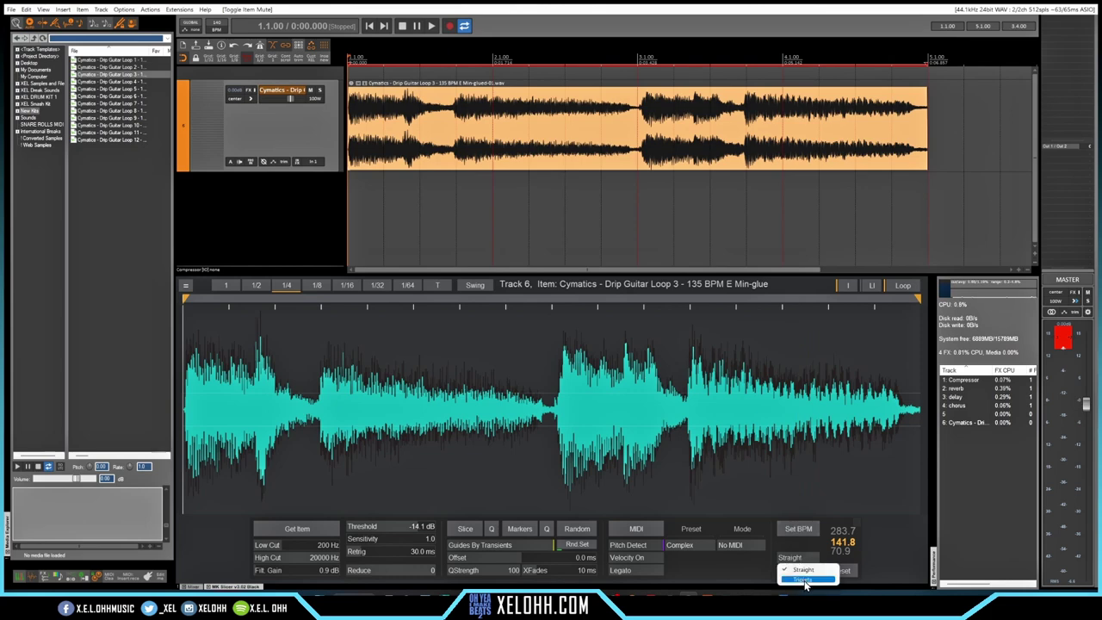
{"action": "left_click", "coordinate": [752, 566]}
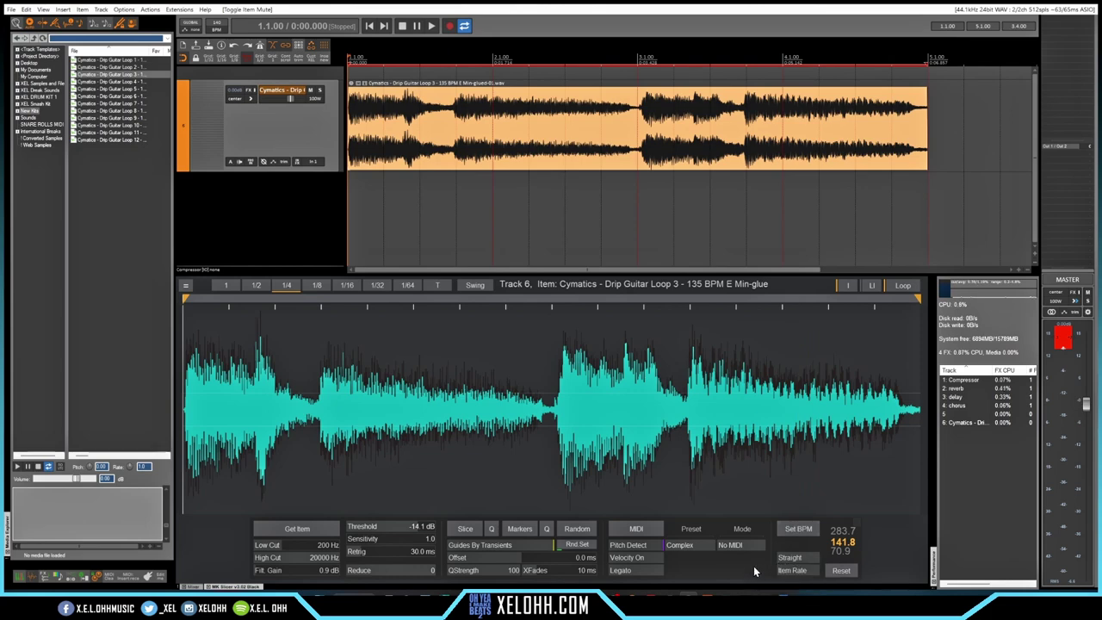
{"action": "left_click", "coordinate": [797, 571]}
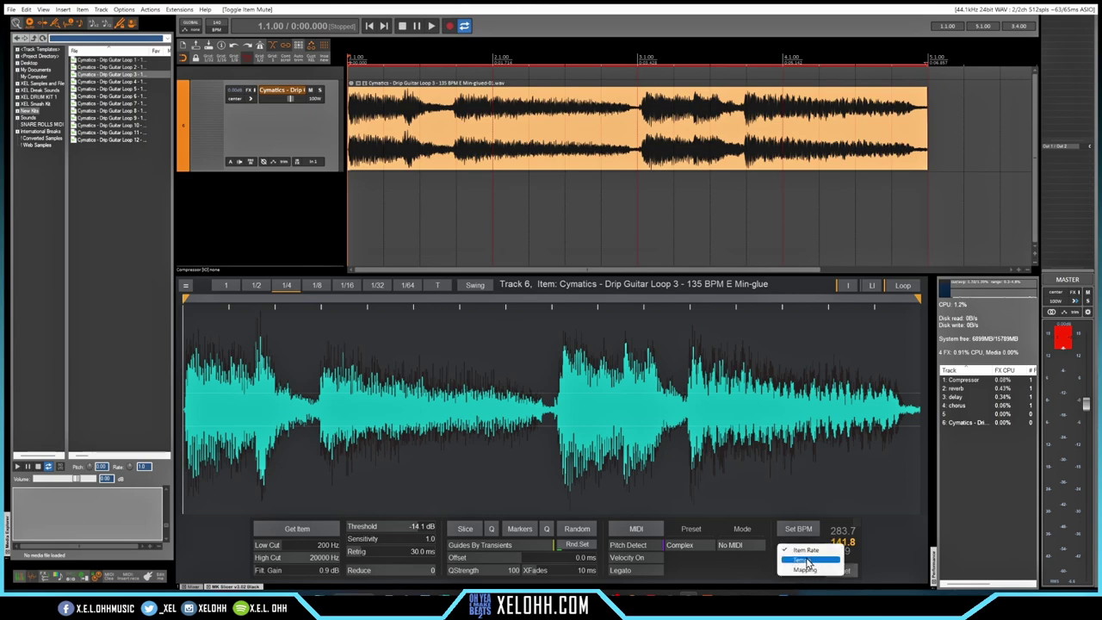
{"action": "left_click", "coordinate": [808, 571]}
{"action": "left_click", "coordinate": [808, 571]}
{"action": "left_click", "coordinate": [809, 561]}
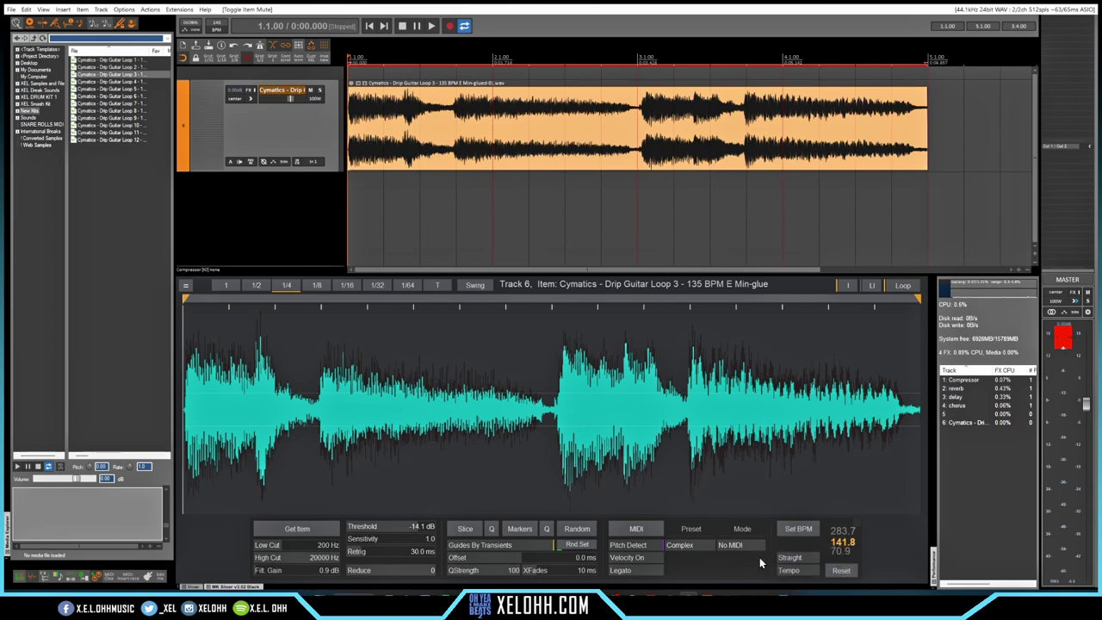
{"action": "left_click", "coordinate": [805, 530]}
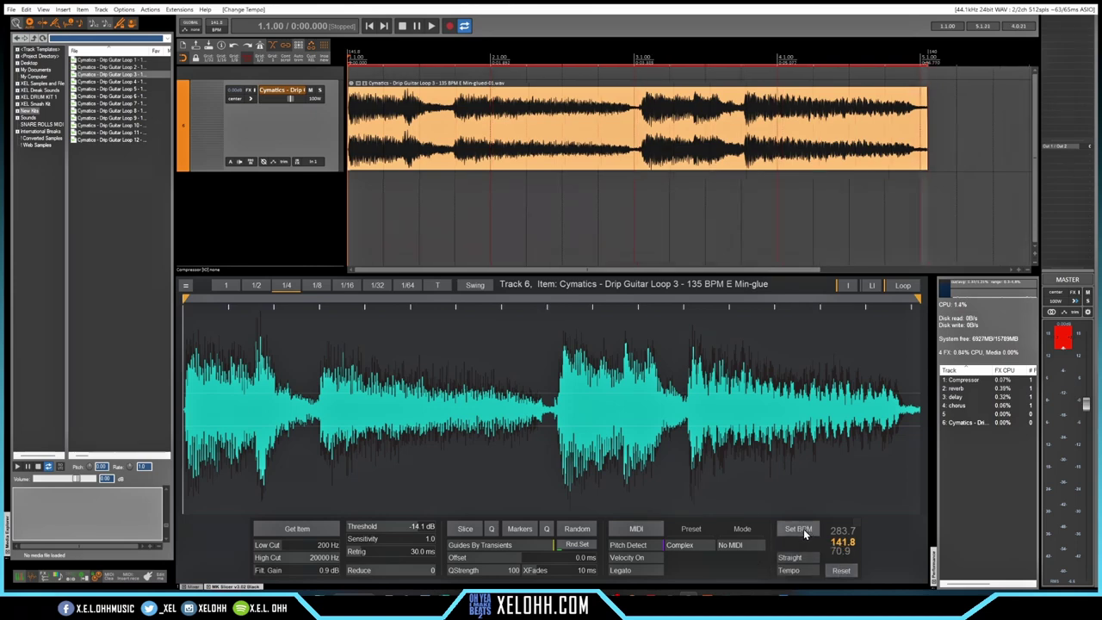
{"action": "left_click", "coordinate": [841, 571]}
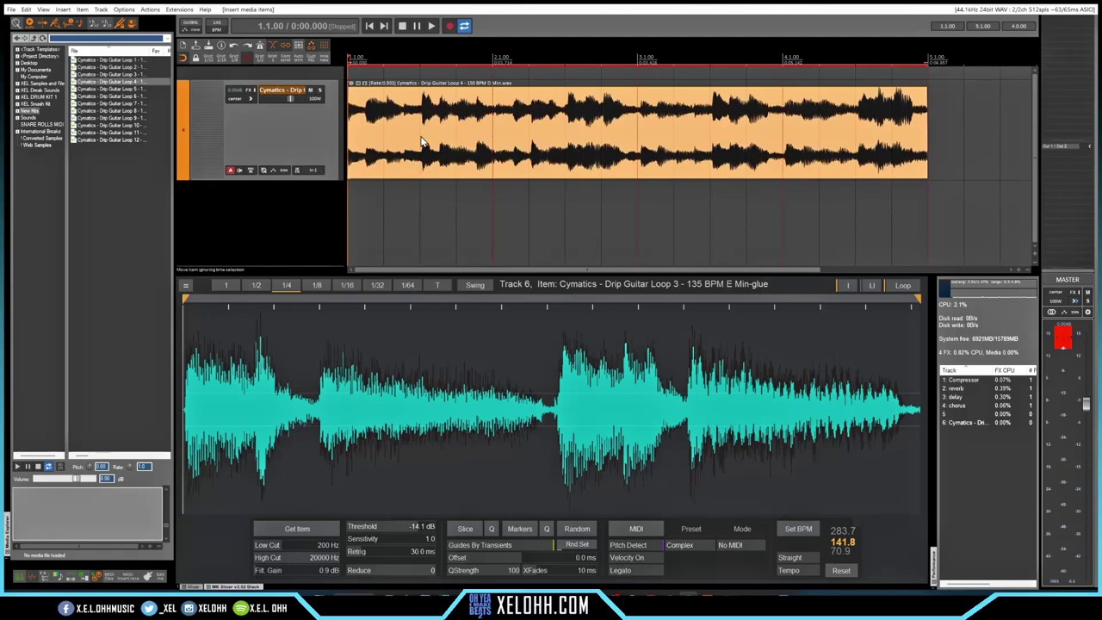
Audition Drip Guitar Loop 4 and load it into the slicer with threshold -15.8 dB, sensitivity 6.7, filter gain 2.7 dB and reduce 18.
{"action": "key", "text": "space"}
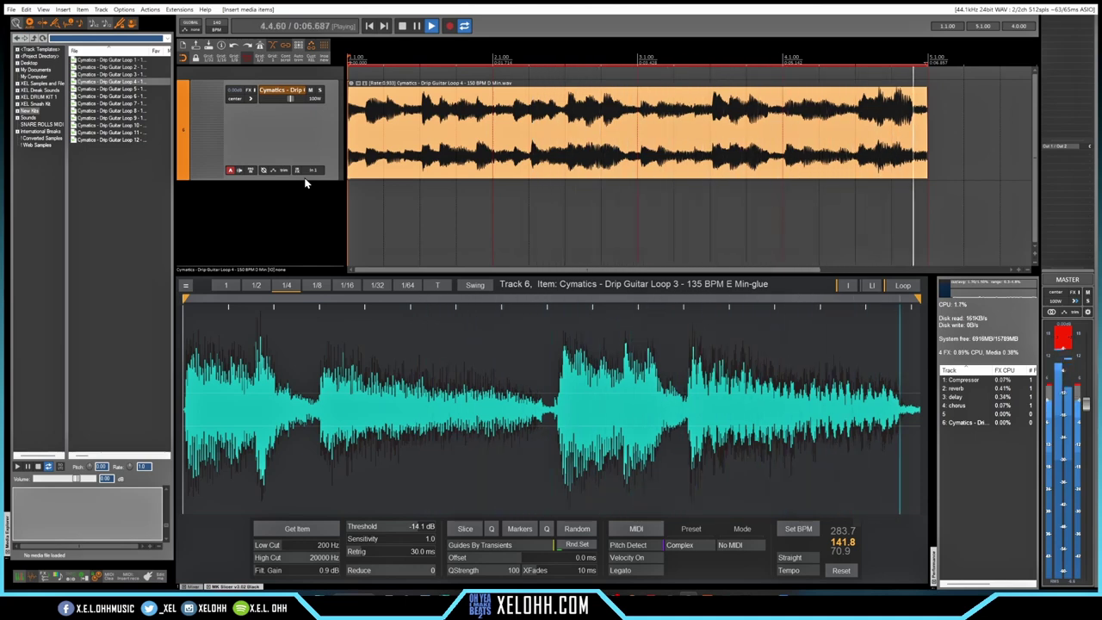
{"action": "key", "text": "space"}
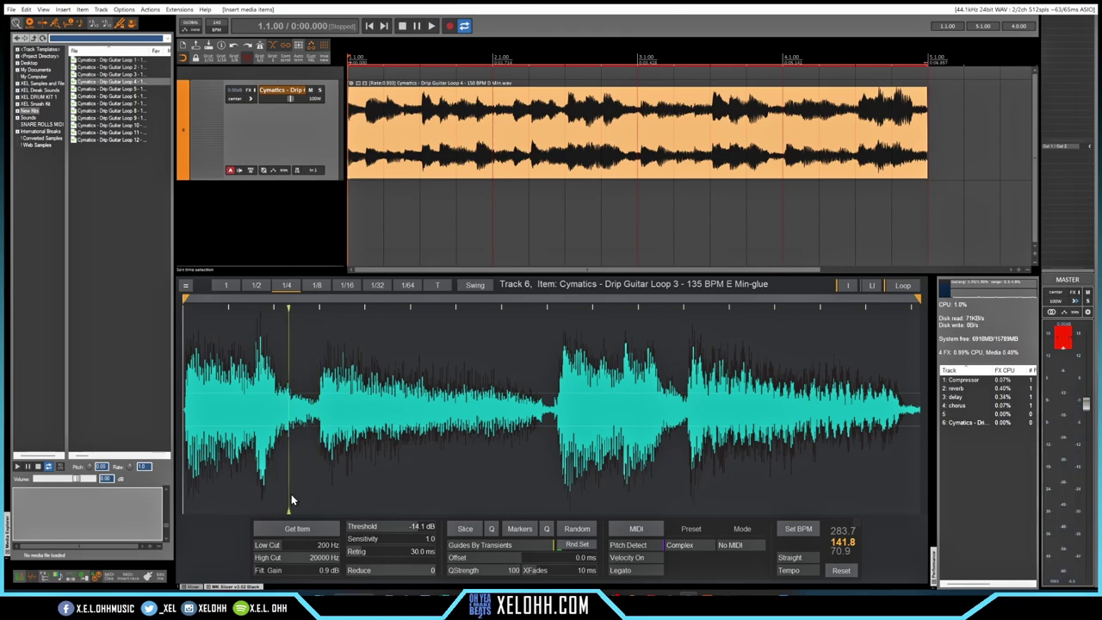
{"action": "left_click", "coordinate": [298, 529]}
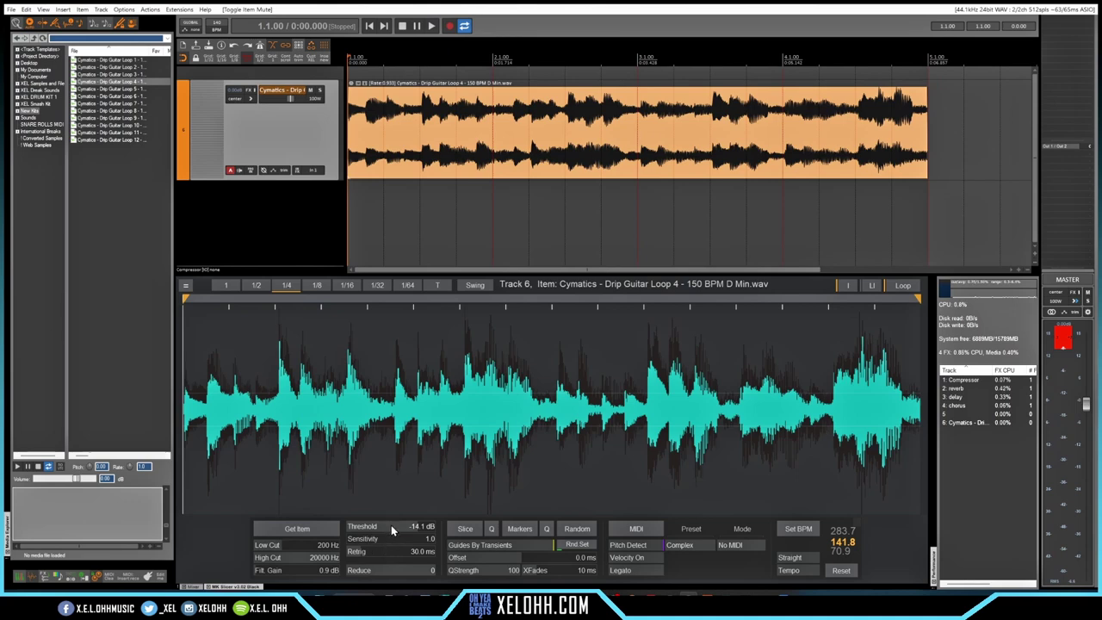
{"action": "scroll", "coordinate": [386, 539], "scroll_direction": "up", "scroll_amount": 5}
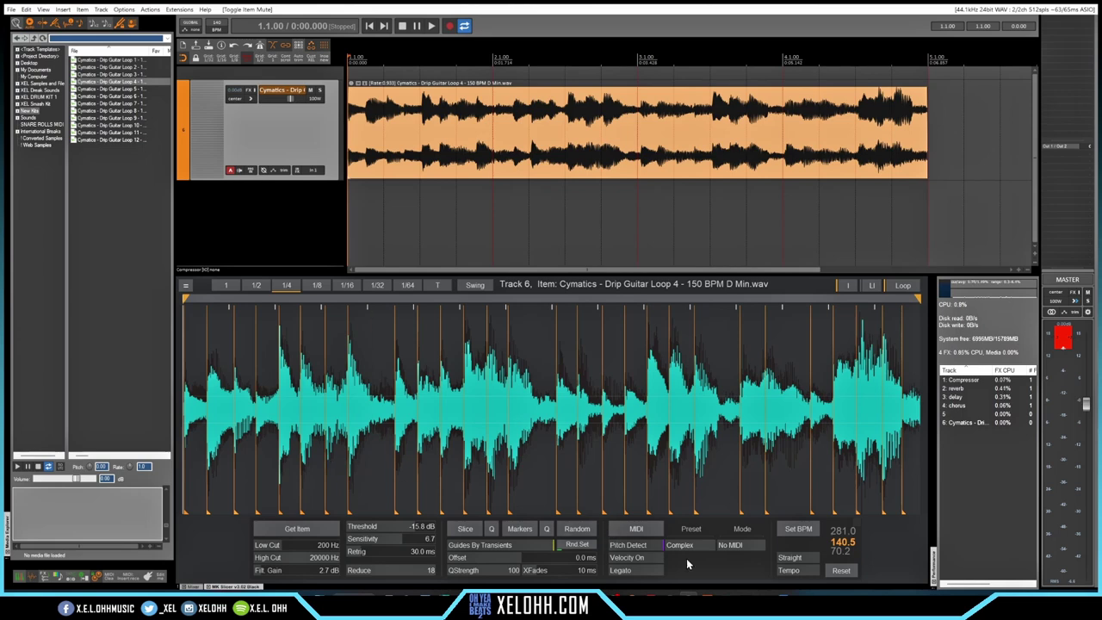
Switch the MIDI mode from Pitch Detect to Sampler with the Melodic preset and create the sliced MIDI track from the loop.
{"action": "left_click", "coordinate": [738, 553]}
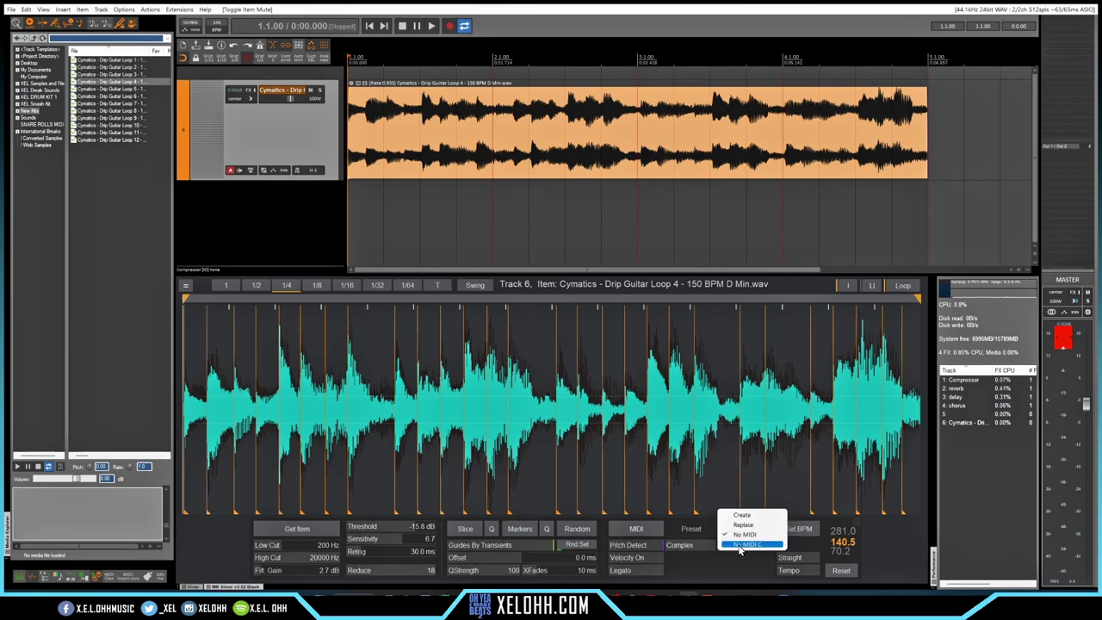
{"action": "left_click", "coordinate": [638, 550]}
{"action": "left_click", "coordinate": [637, 549]}
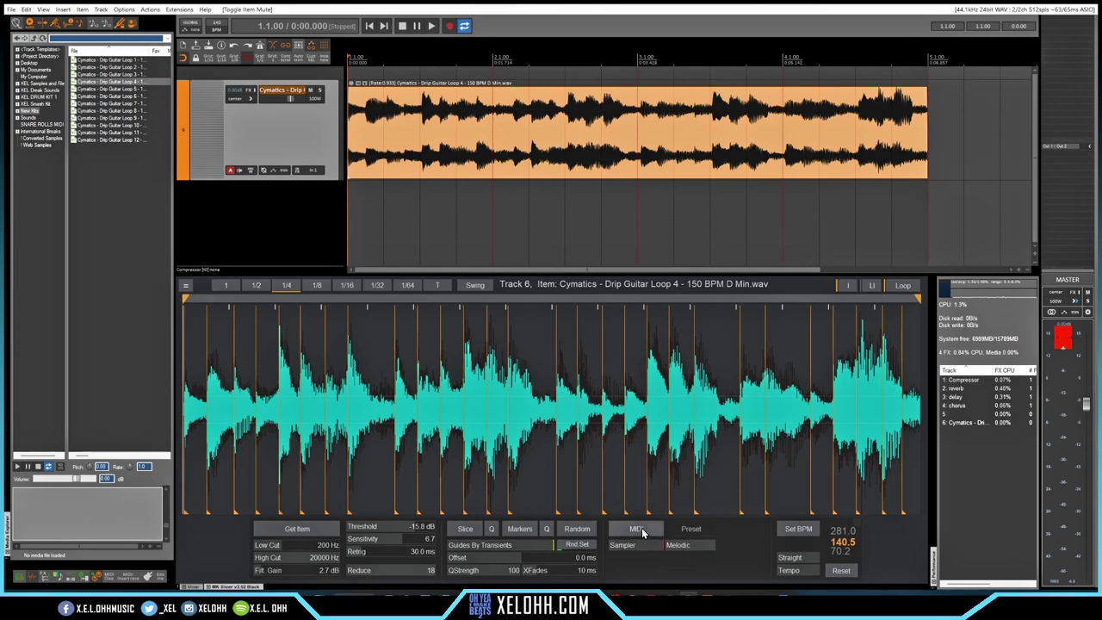
{"action": "left_click", "coordinate": [642, 528]}
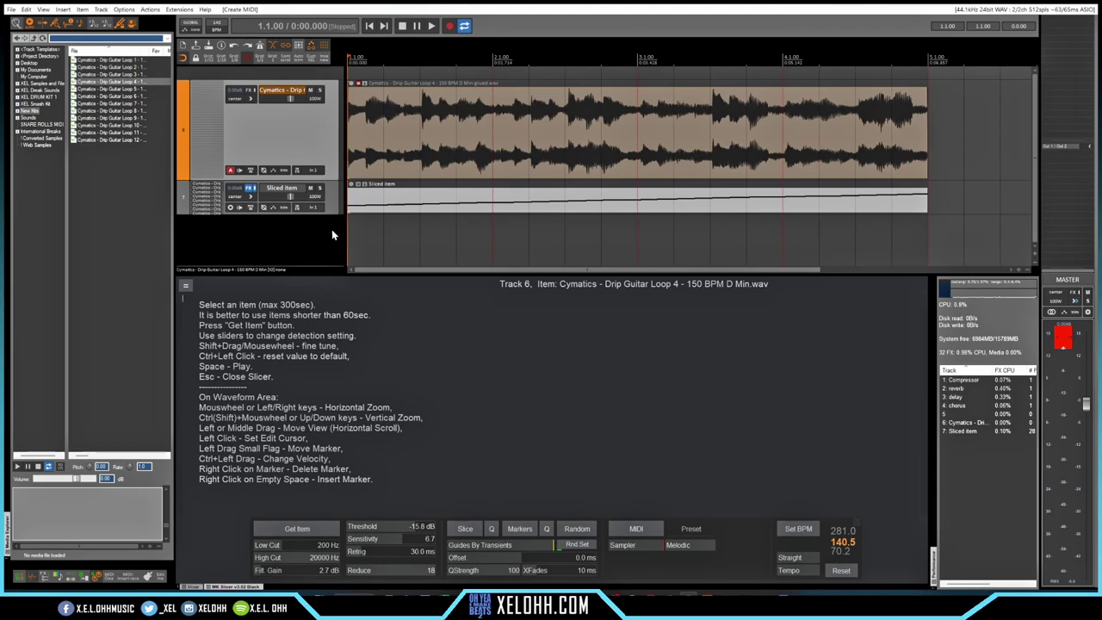
Open the Sliced item in the MIDI editor and record-arm its track with all MIDI inputs on all channels.
{"action": "double_click", "coordinate": [384, 202]}
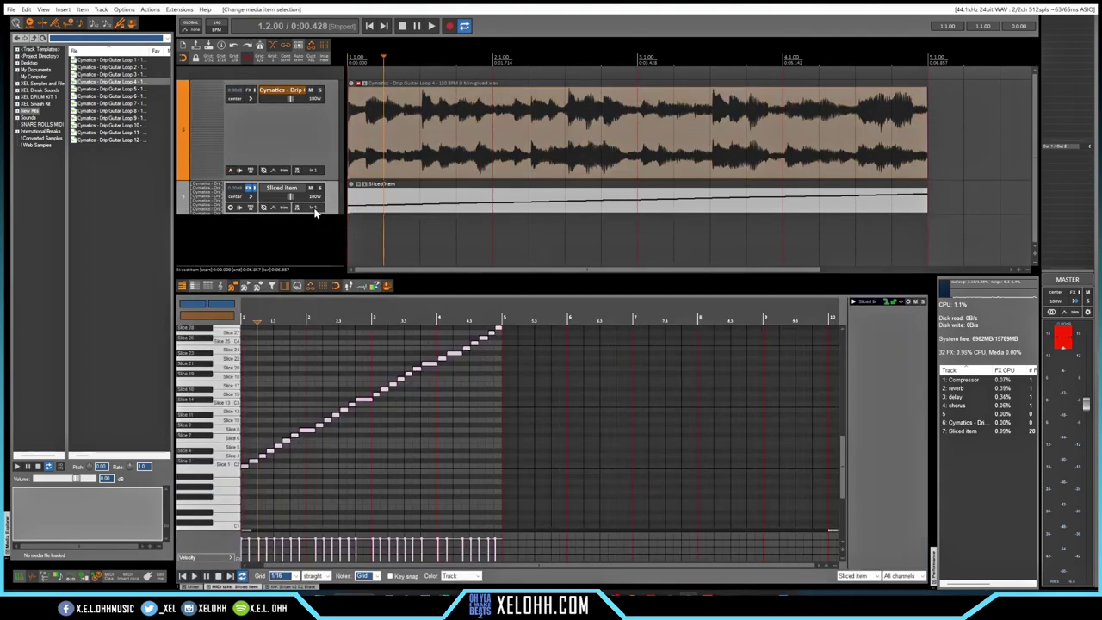
{"action": "left_click", "coordinate": [313, 209]}
{"action": "mouse_move", "coordinate": [372, 238]}
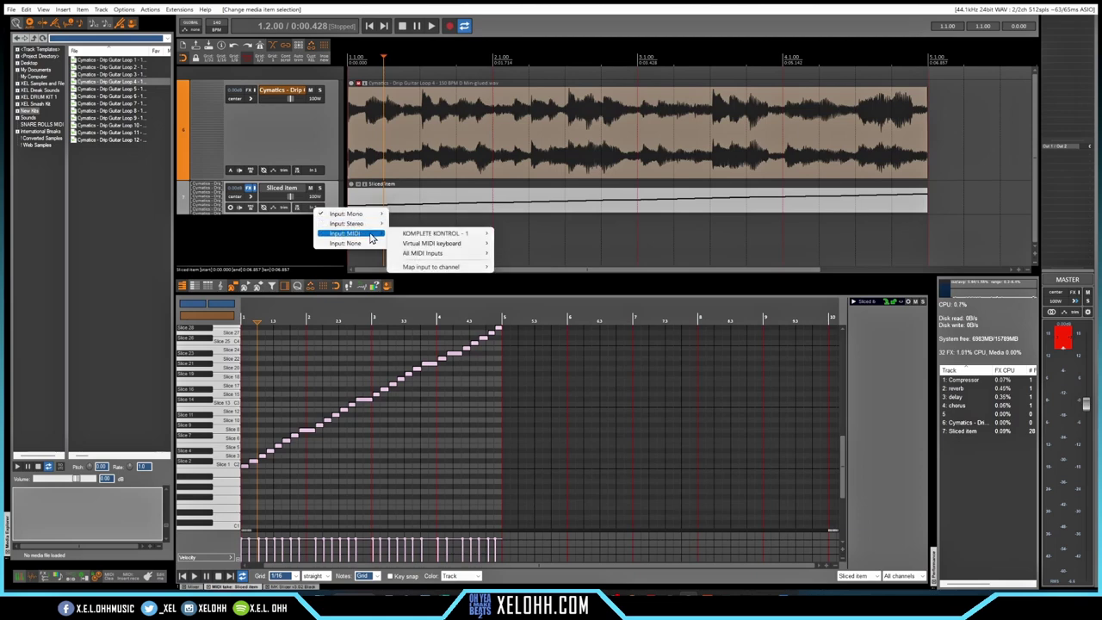
{"action": "mouse_move", "coordinate": [448, 253]}
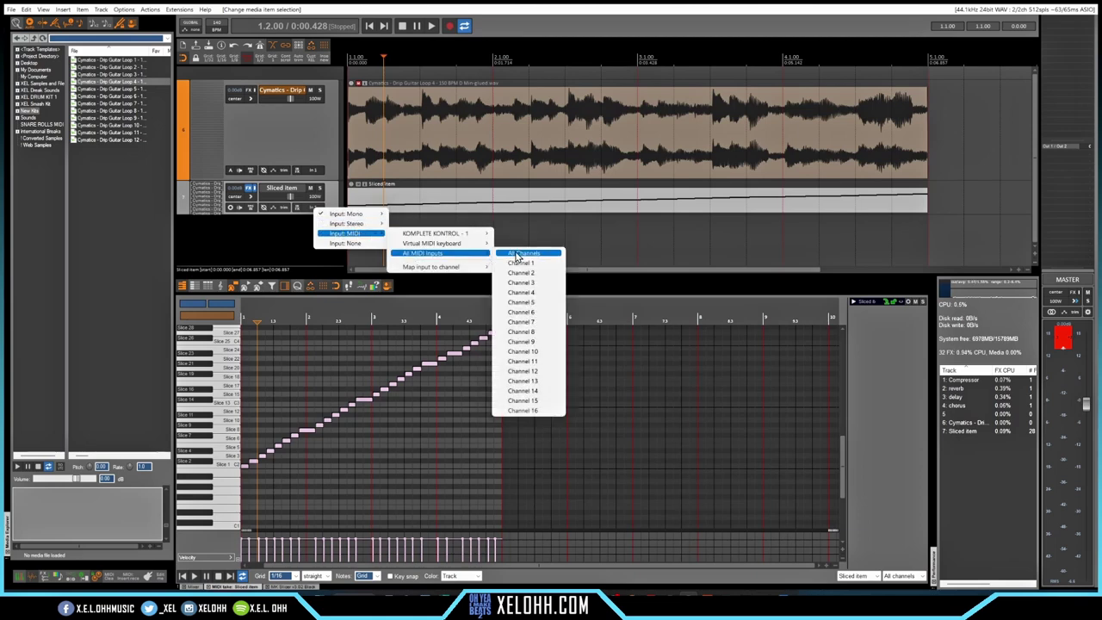
{"action": "left_click", "coordinate": [520, 254]}
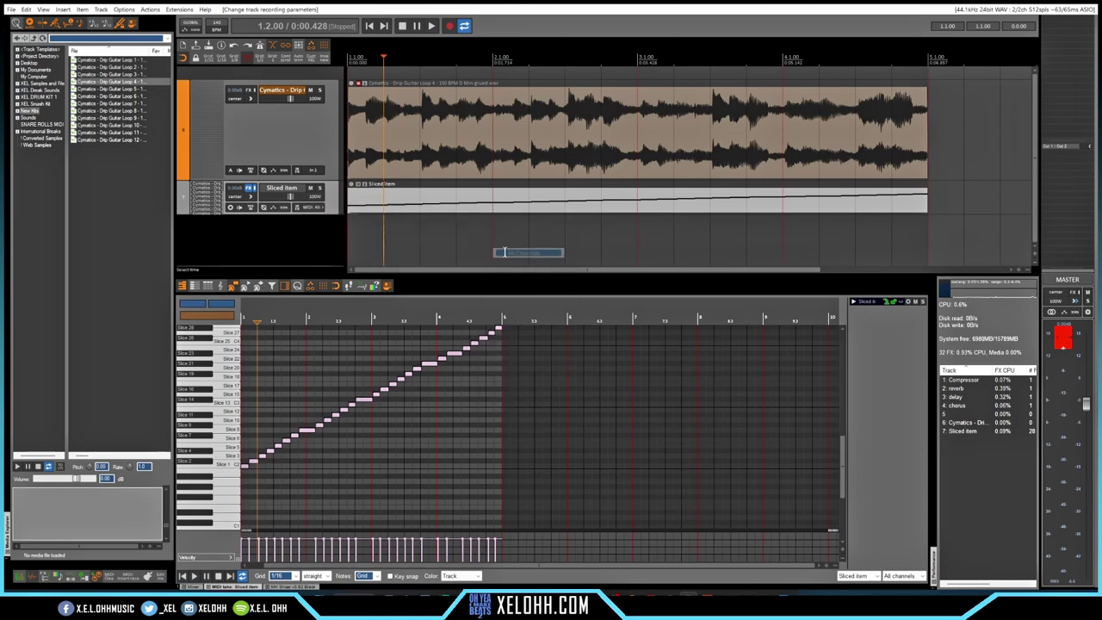
{"action": "left_click", "coordinate": [230, 208]}
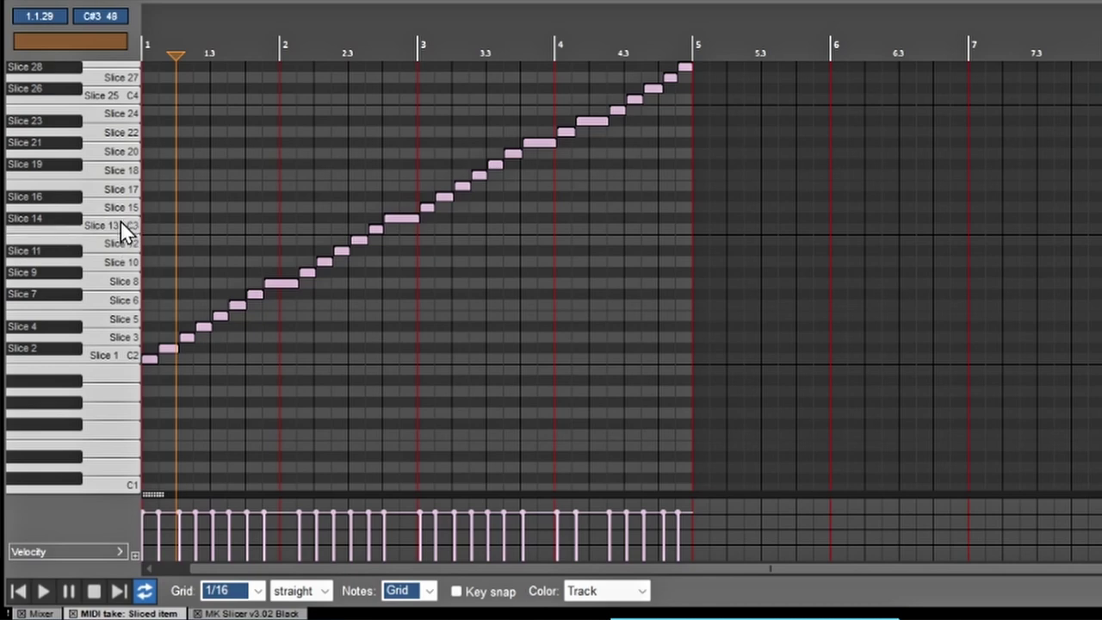
Delete all the generated slice notes from the Sliced item.
{"action": "scroll", "coordinate": [105, 305], "scroll_direction": "up", "scroll_amount": 2}
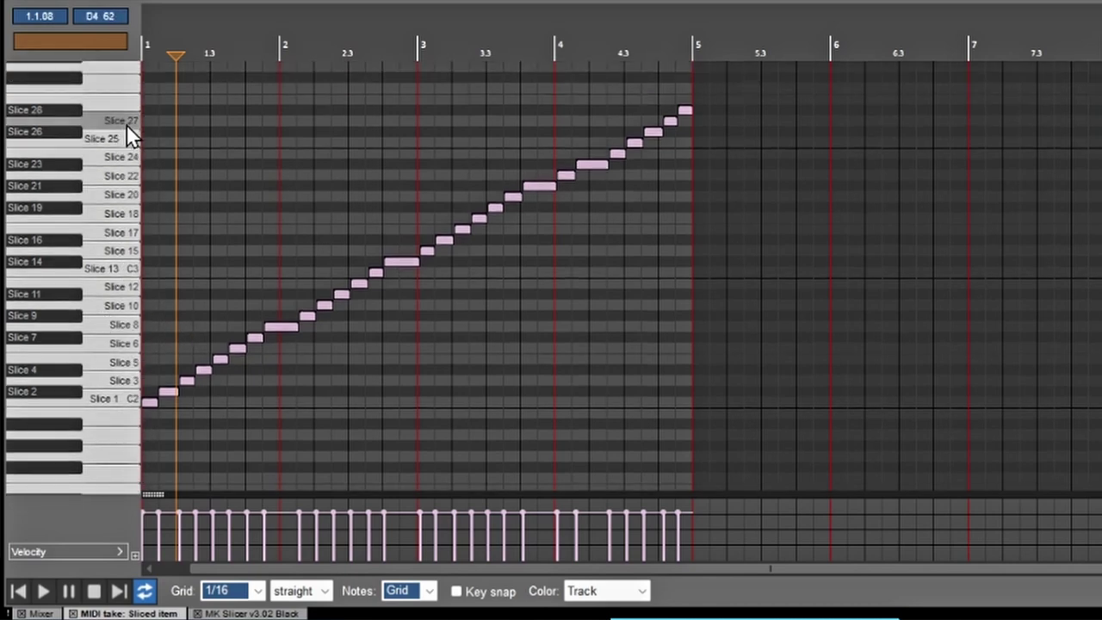
{"action": "key", "text": "ctrl+a"}
{"action": "key", "text": "Delete"}
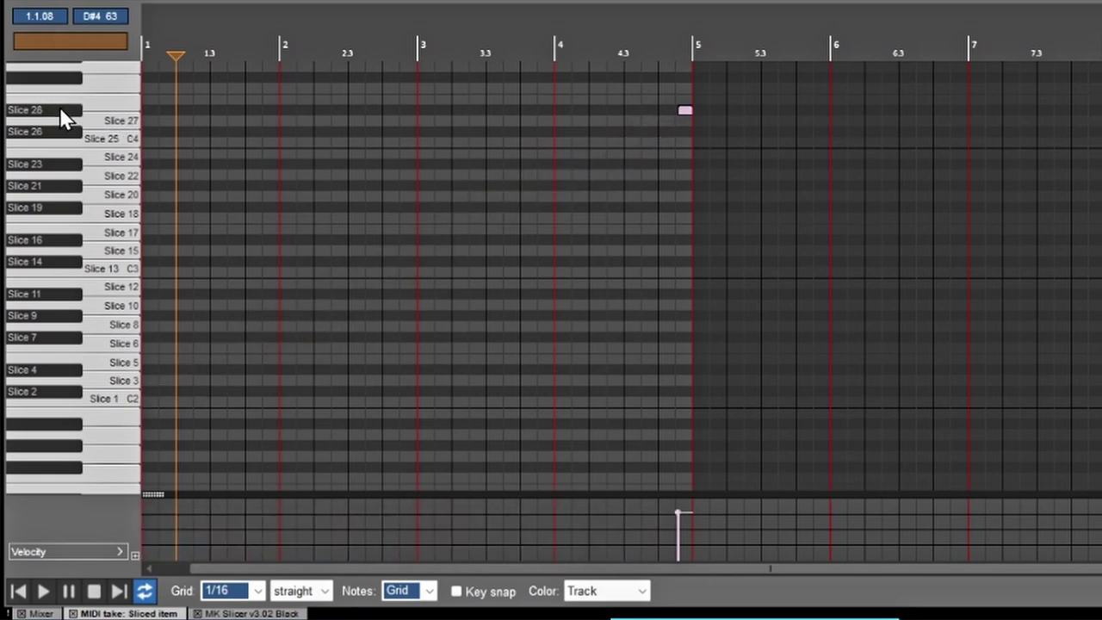
{"action": "key", "text": "Delete"}
Draw two consecutive 1/8 notes on Slice 1 at the start of bar 1 and play them back.
{"action": "left_click", "coordinate": [146, 401]}
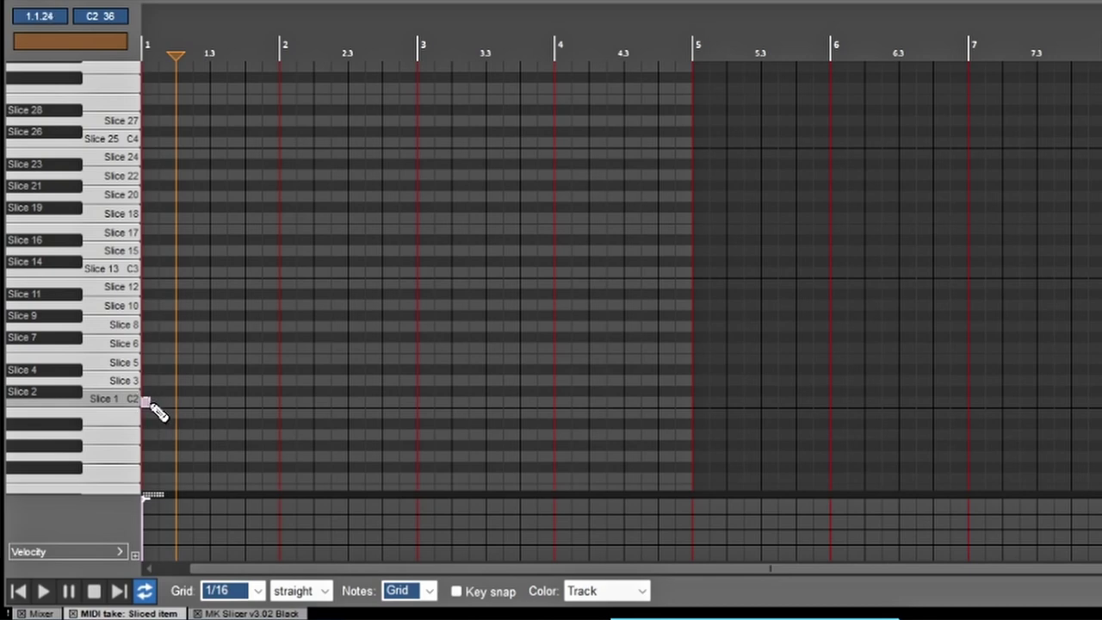
{"action": "left_click_drag", "start_coordinate": [147, 401], "coordinate": [161, 405]}
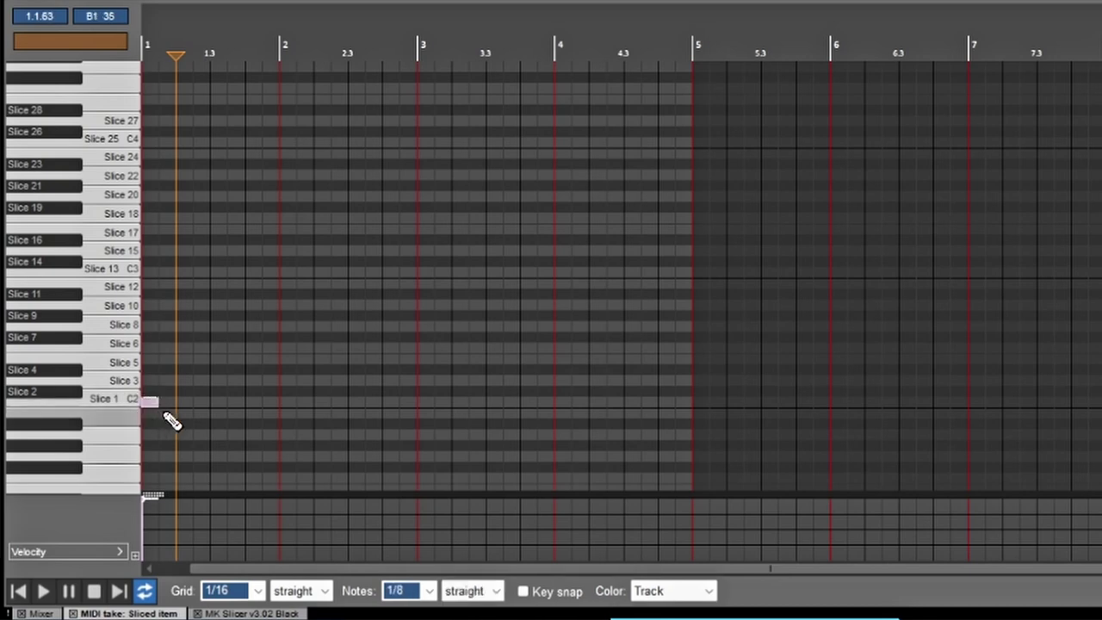
{"action": "left_click", "coordinate": [165, 402]}
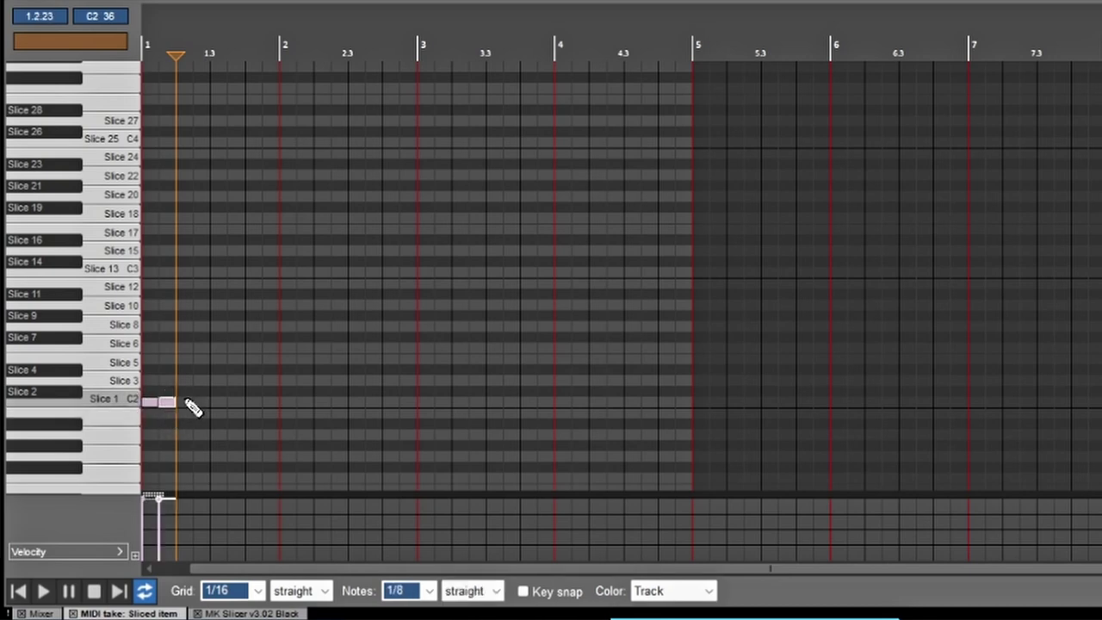
{"action": "key", "text": "space"}
{"action": "key", "text": "space"}
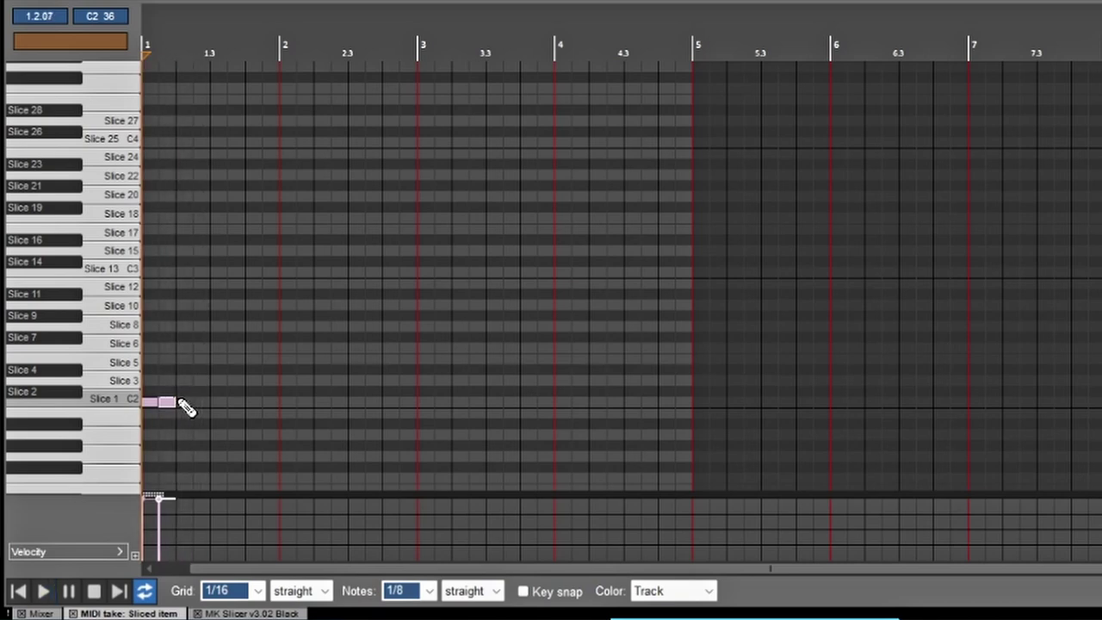
{"action": "key", "text": "space"}
{"action": "key", "text": "space"}
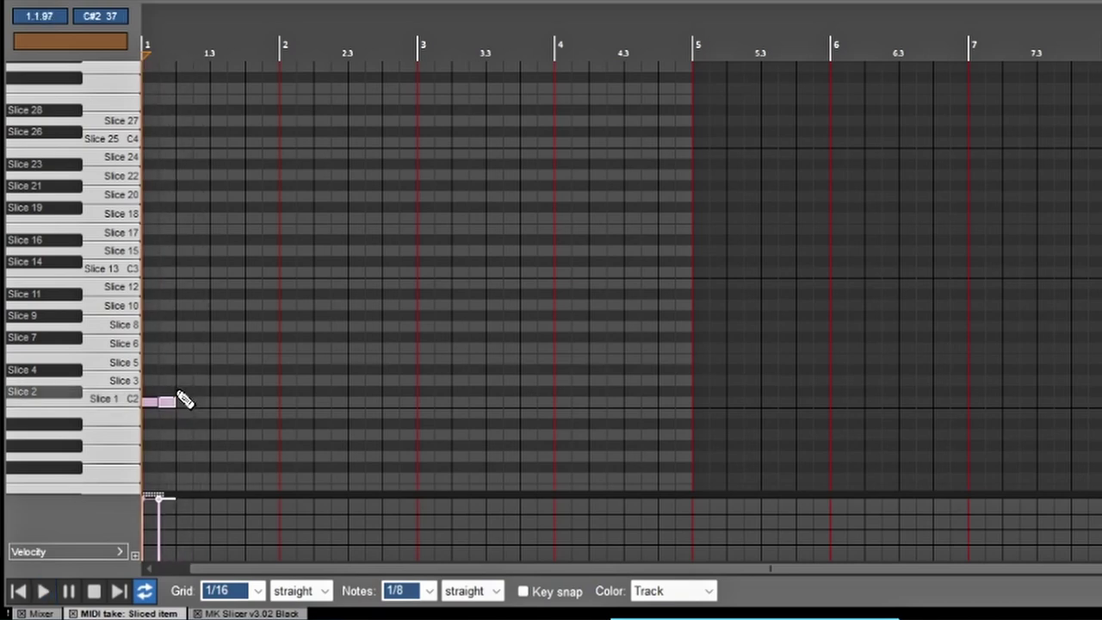
Continue the bar 1 pattern with consecutive 1/8 notes on Slices 2, 1, 3, 4 and 5, realigning the Slice 4 note.
{"action": "left_click", "coordinate": [177, 392]}
{"action": "left_click_drag", "start_coordinate": [177, 391], "coordinate": [183, 390]}
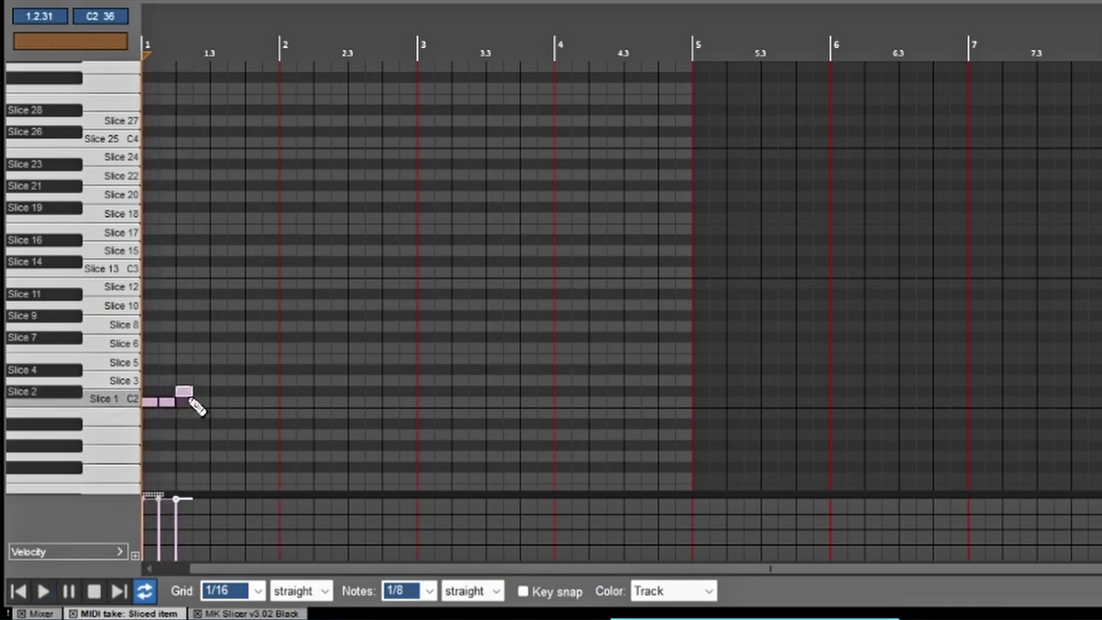
{"action": "left_click", "coordinate": [199, 403]}
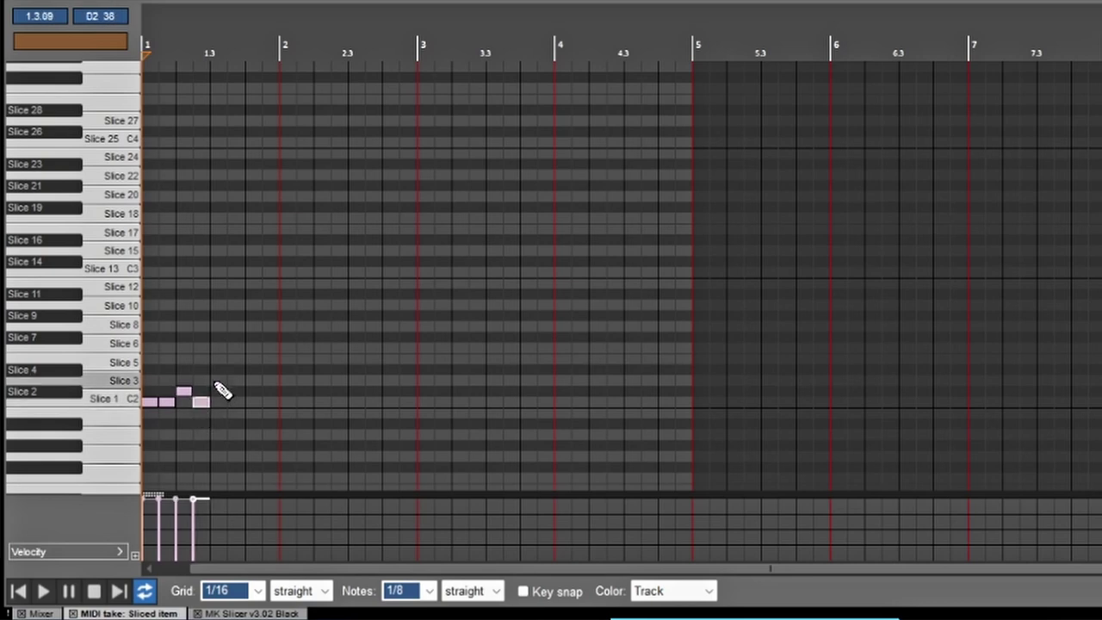
{"action": "left_click", "coordinate": [216, 381]}
{"action": "left_click", "coordinate": [226, 370]}
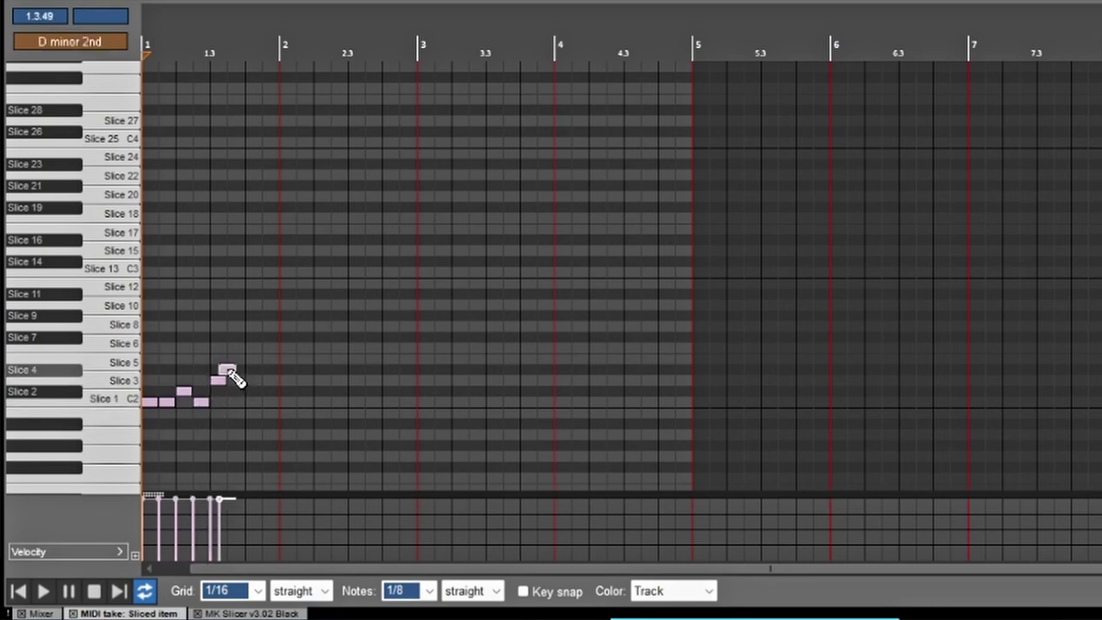
{"action": "left_click", "coordinate": [245, 359]}
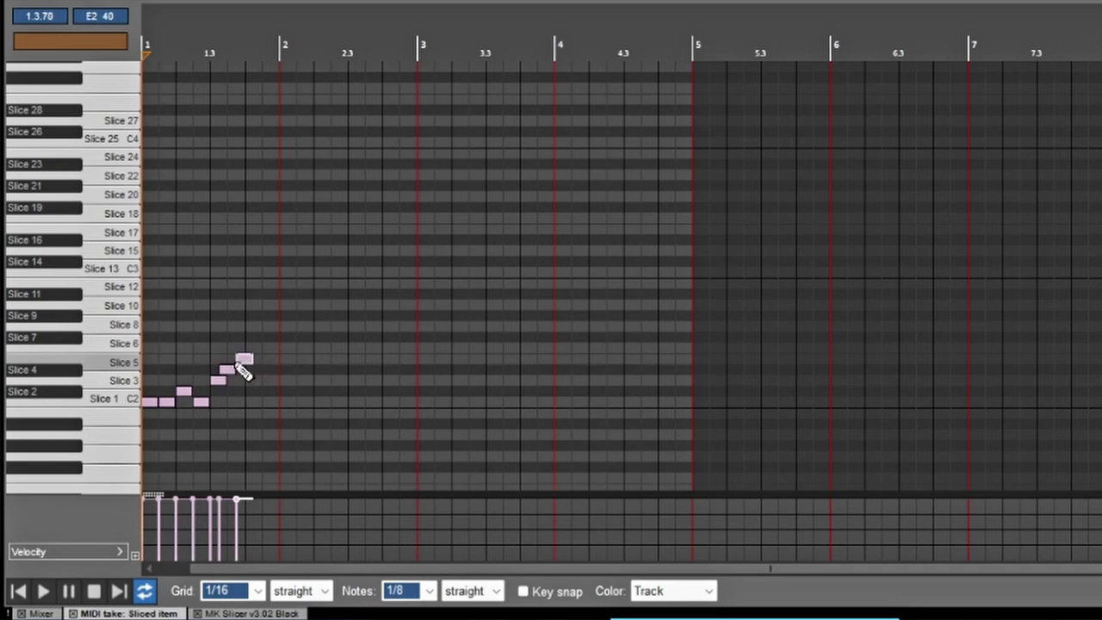
{"action": "left_click_drag", "start_coordinate": [244, 365], "coordinate": [237, 371]}
Play the pattern and add a final 1/8 note on Slice 4 to complete bar 1.
{"action": "key", "text": "space"}
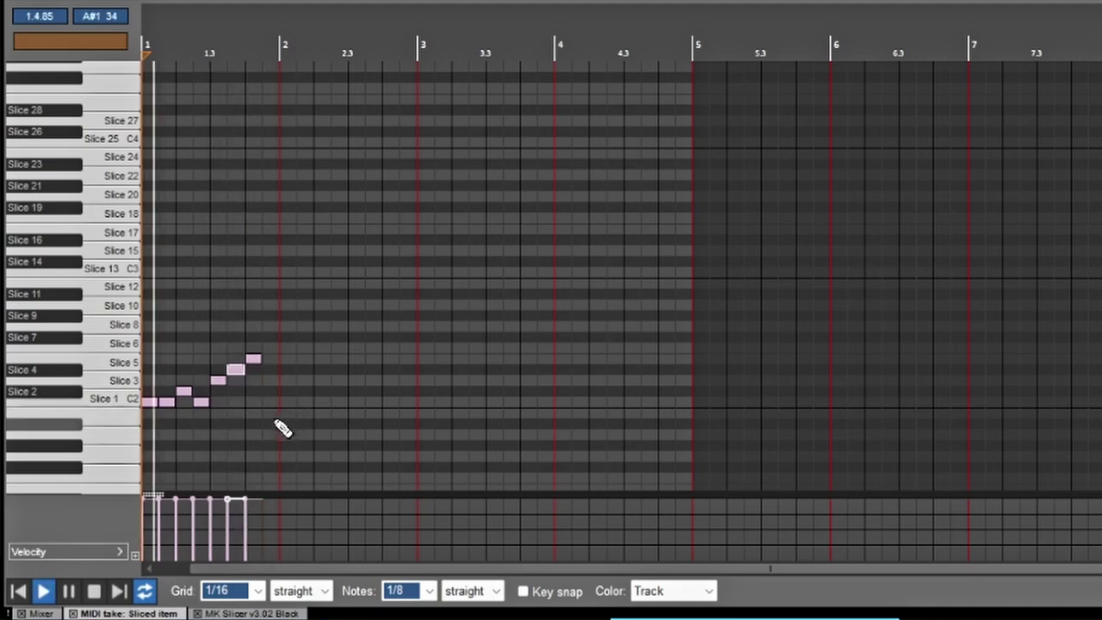
{"action": "left_click", "coordinate": [270, 370]}
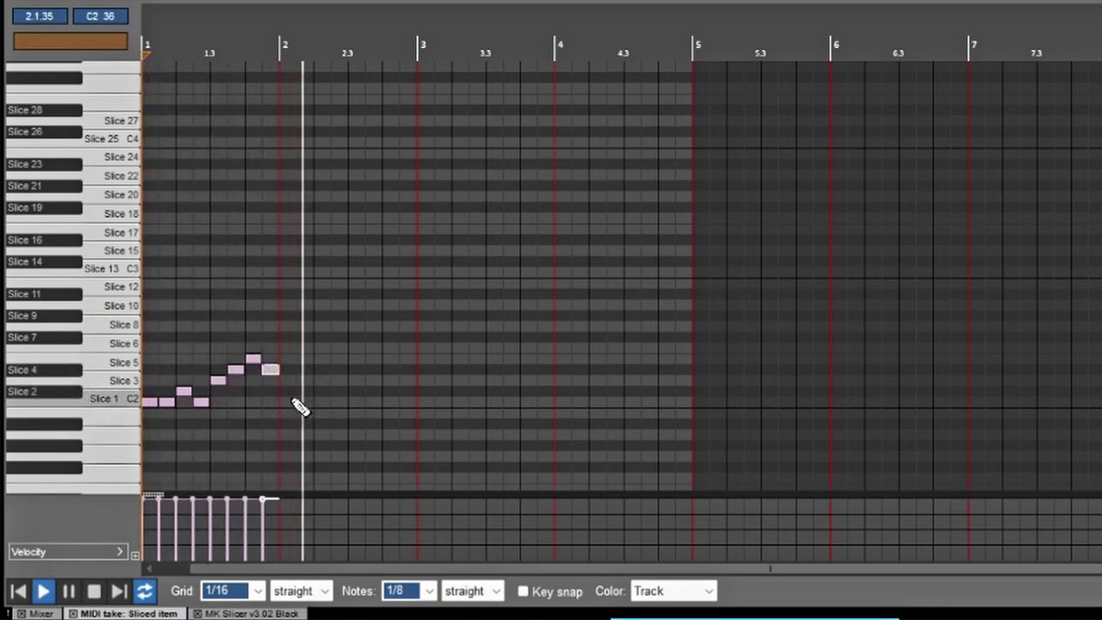
{"action": "key", "text": "space"}
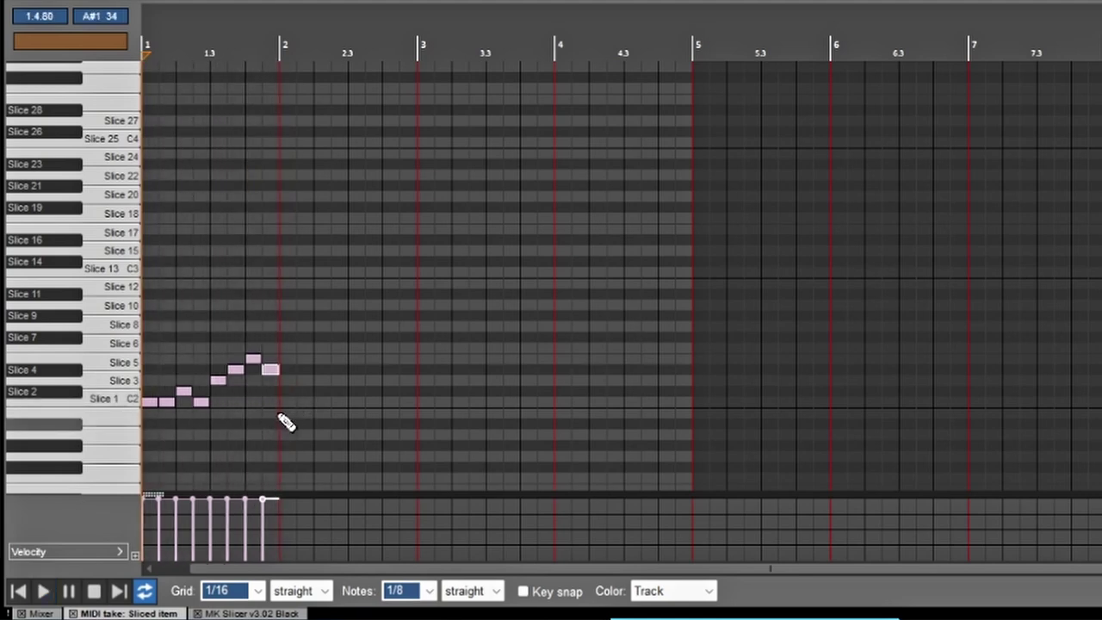
Duplicate the whole bar 1 pattern three times to fill bars 2 to 4 and play it from the start.
{"action": "left_click_drag", "start_coordinate": [285, 403], "coordinate": [110, 341]}
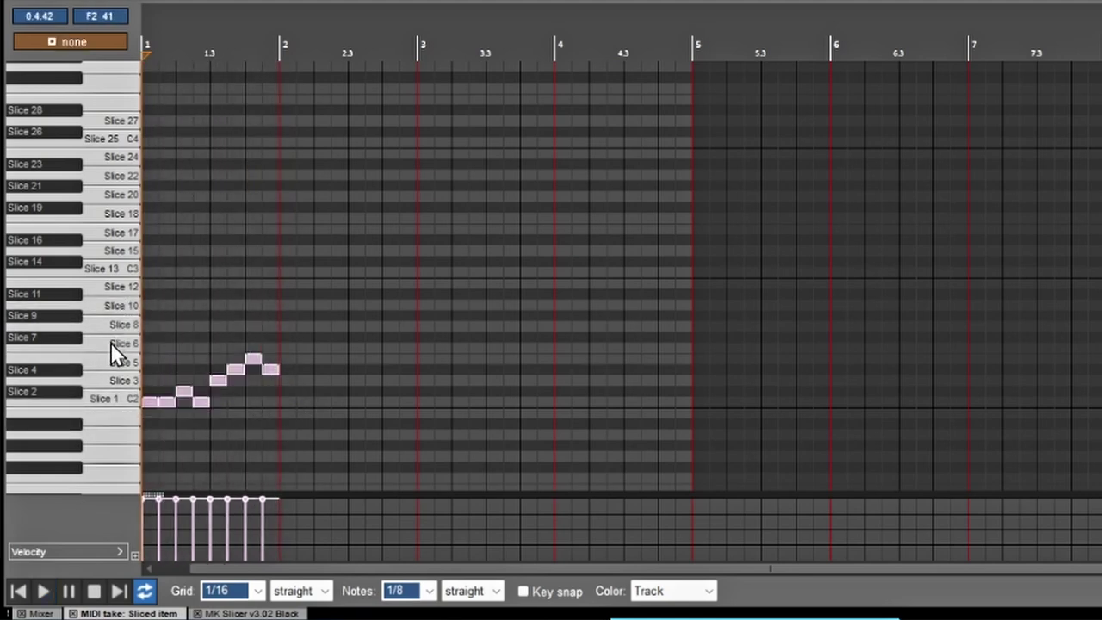
{"action": "key", "text": "ctrl+d"}
{"action": "key", "text": "ctrl+d"}
{"action": "key", "text": "ctrl+d"}
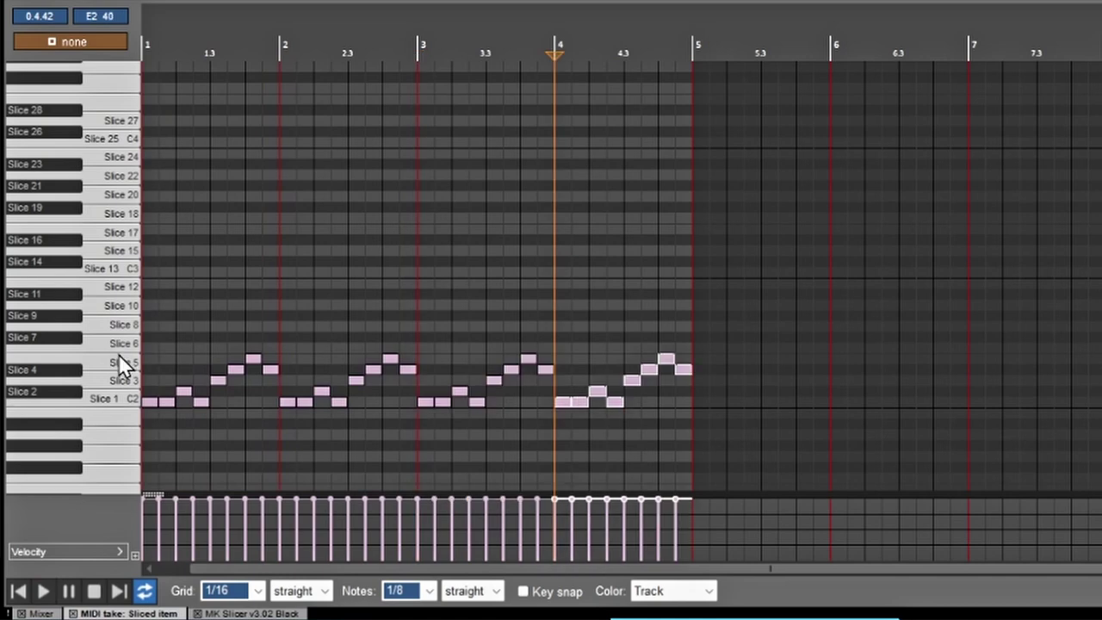
{"action": "key", "text": "Home"}
{"action": "key", "text": "space"}
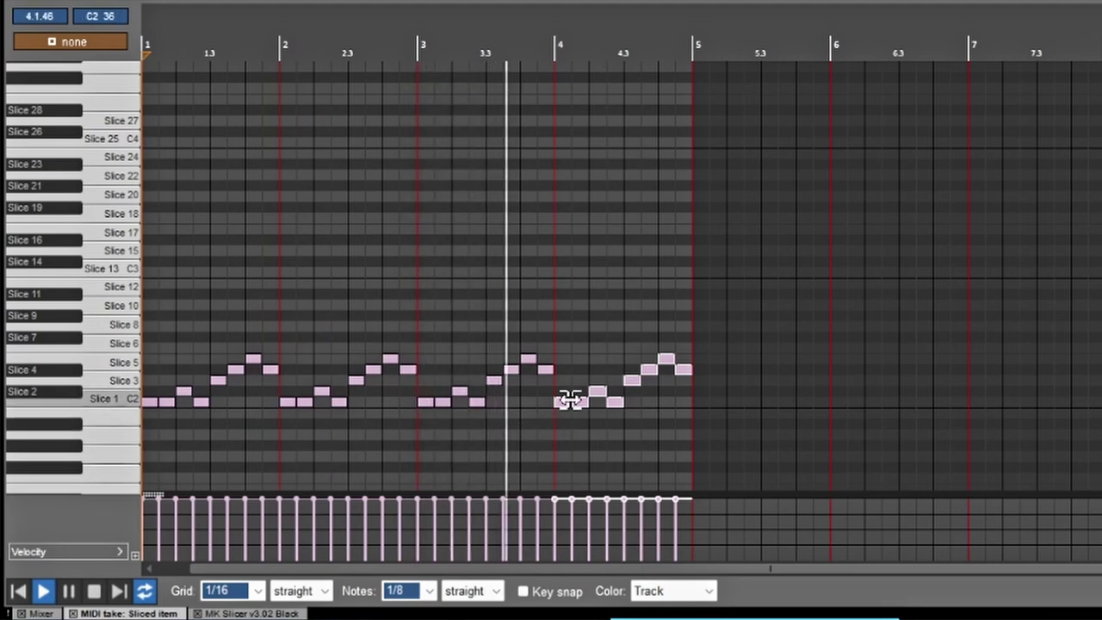
Stop playback and replace the Slice 3 note in bar 4 with a 1/8 note on Slice 1.
{"action": "key", "text": "space"}
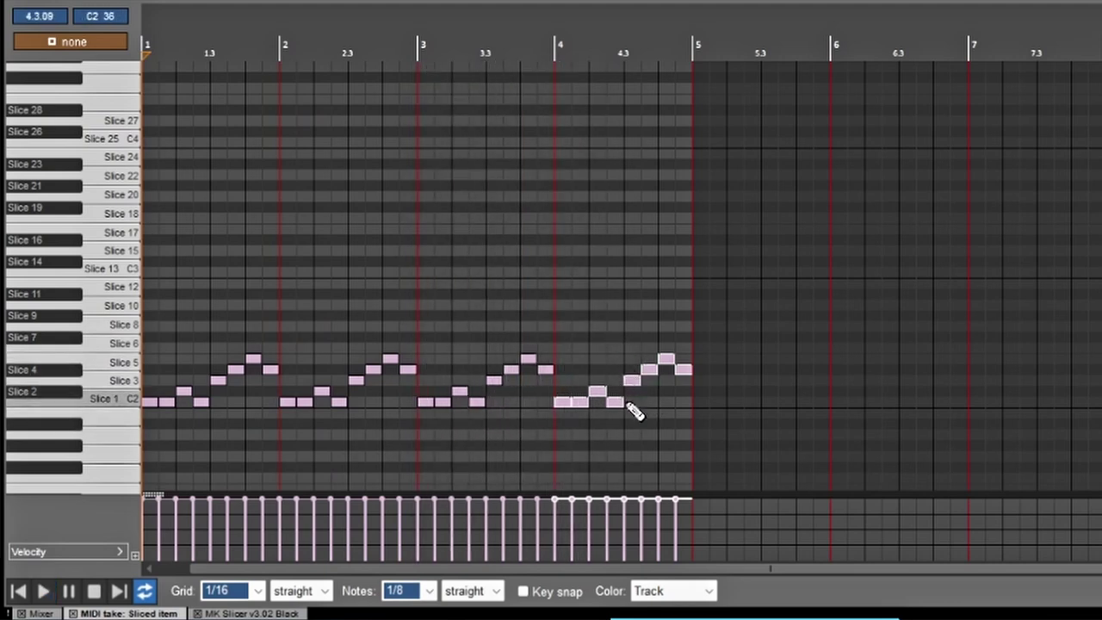
{"action": "left_click", "coordinate": [627, 403]}
{"action": "double_click", "coordinate": [635, 381]}
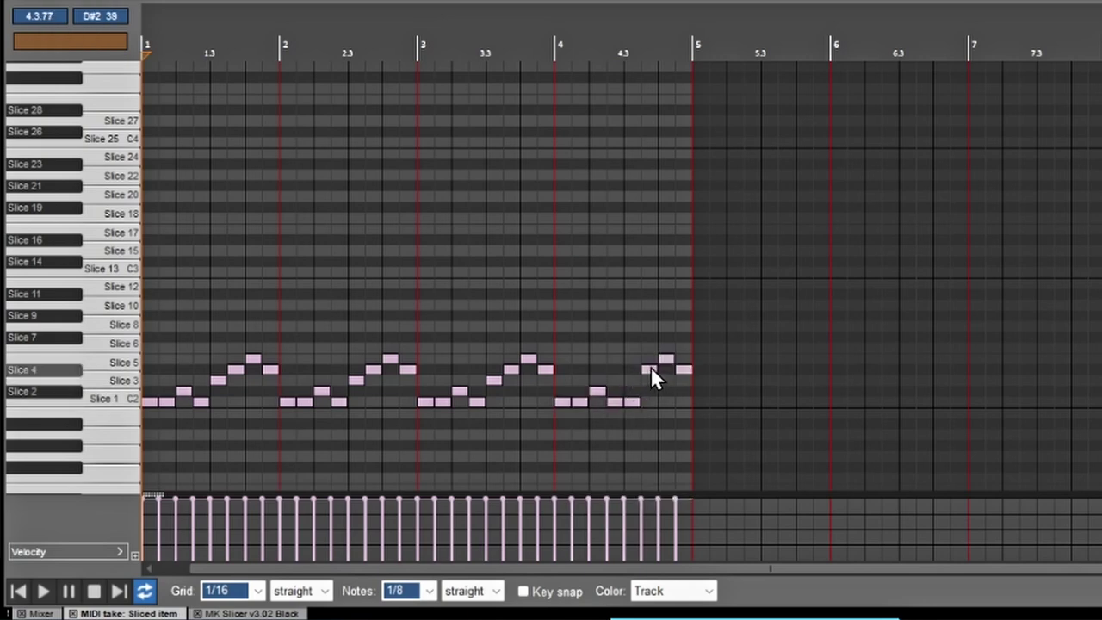
Move the last three notes of bar 4 up to Slices 8, 9 and 11, and play the melody from the start.
{"action": "left_click_drag", "start_coordinate": [645, 369], "coordinate": [666, 316]}
{"action": "left_click", "coordinate": [666, 359]}
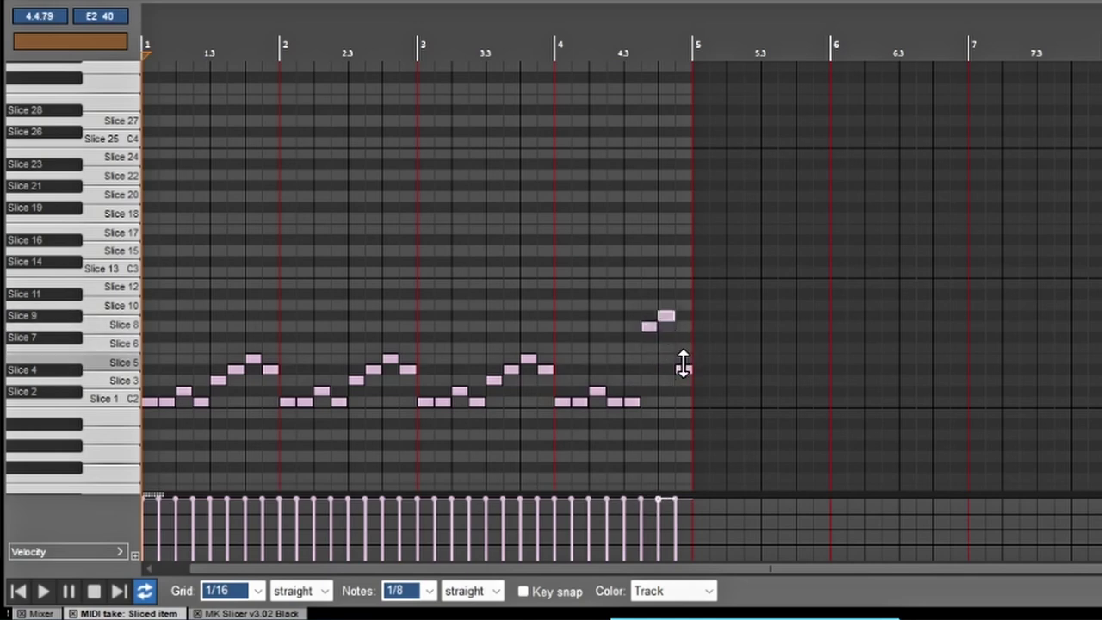
{"action": "left_click_drag", "start_coordinate": [683, 366], "coordinate": [682, 297]}
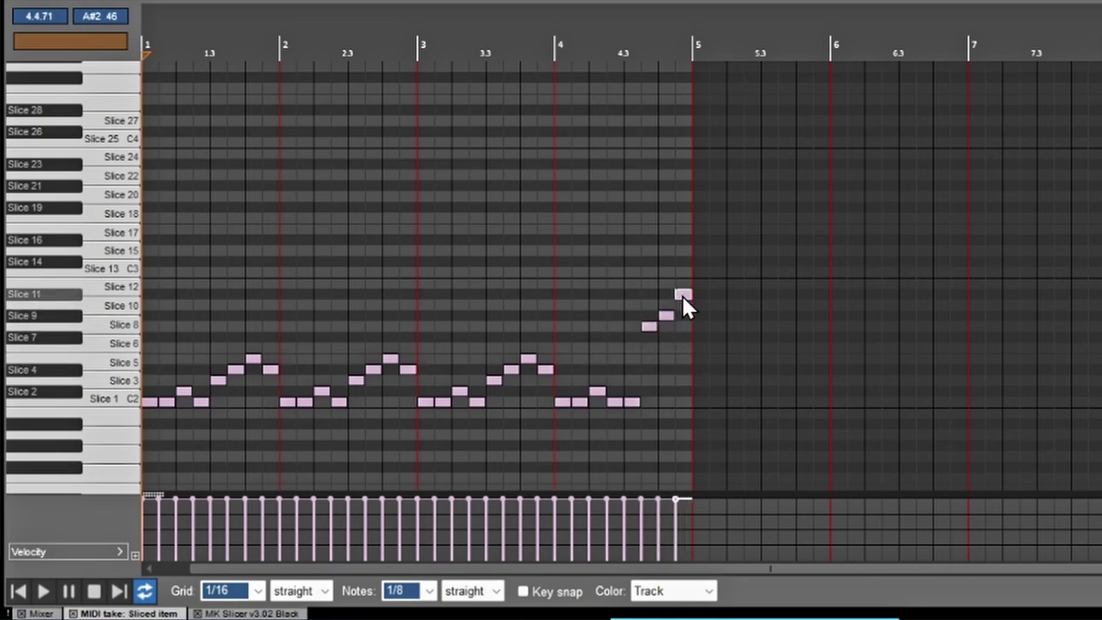
{"action": "key", "text": "space"}
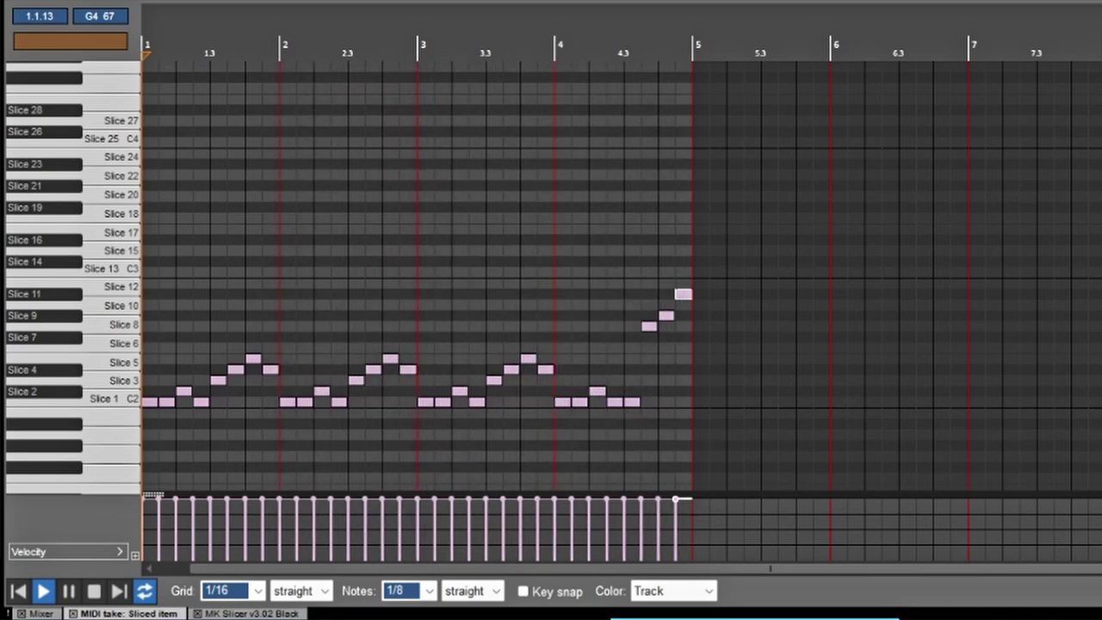
{"action": "key", "text": "space"}
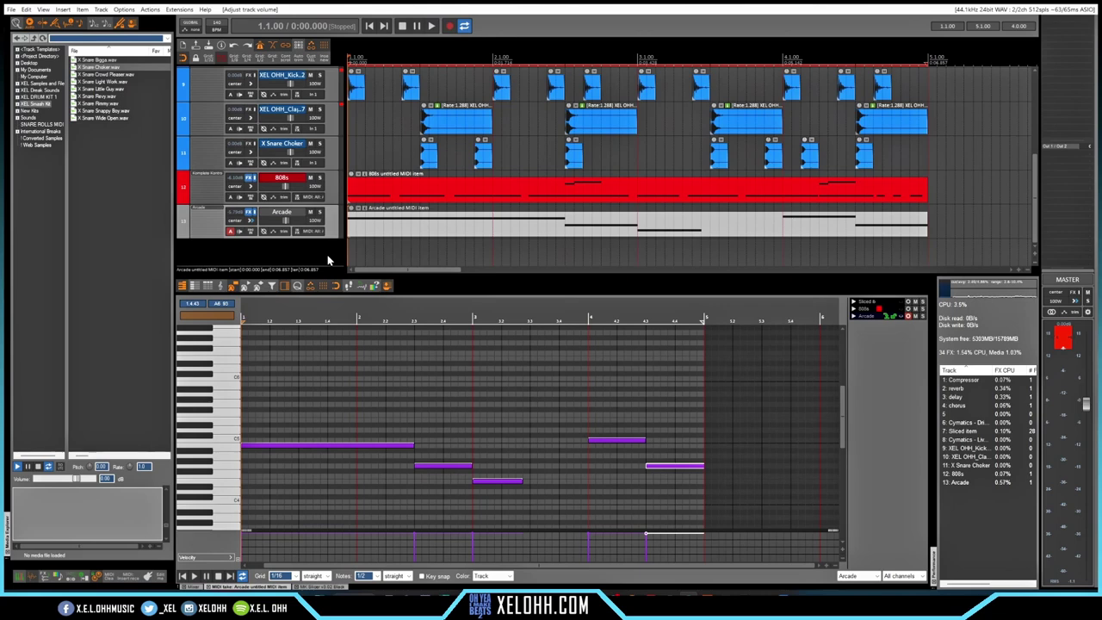
Review the arrangement's tracks, from the guitar loop and Sliced item through the hi-hat, kick, clap and snare to 808s and Arcade.
{"action": "scroll", "coordinate": [314, 248], "scroll_direction": "up", "scroll_amount": 5}
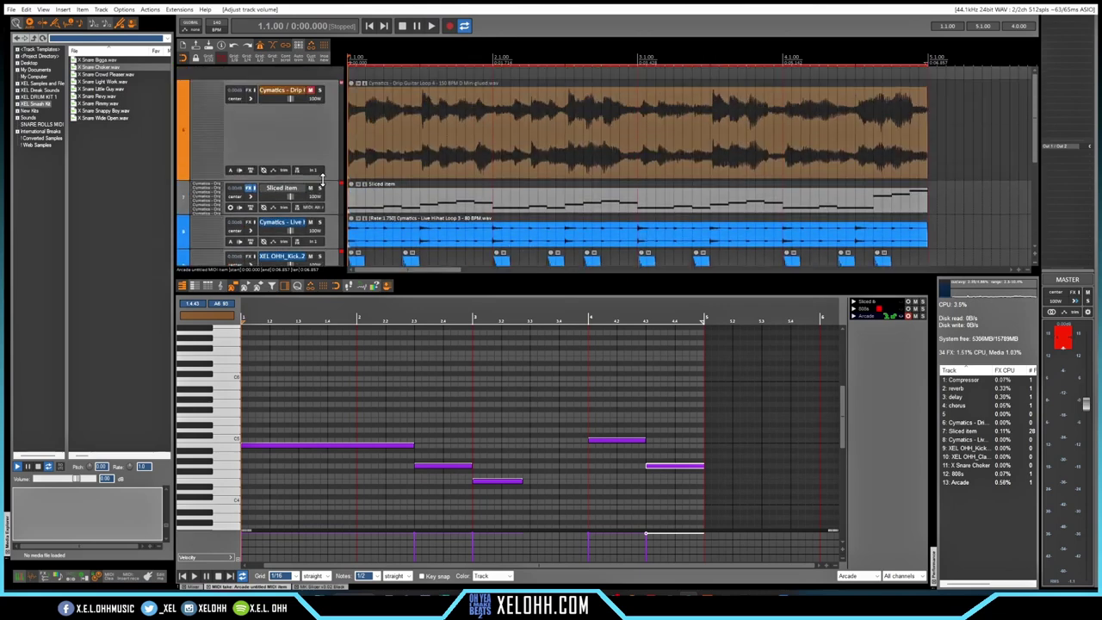
{"action": "scroll", "coordinate": [332, 225], "scroll_direction": "down", "scroll_amount": 2}
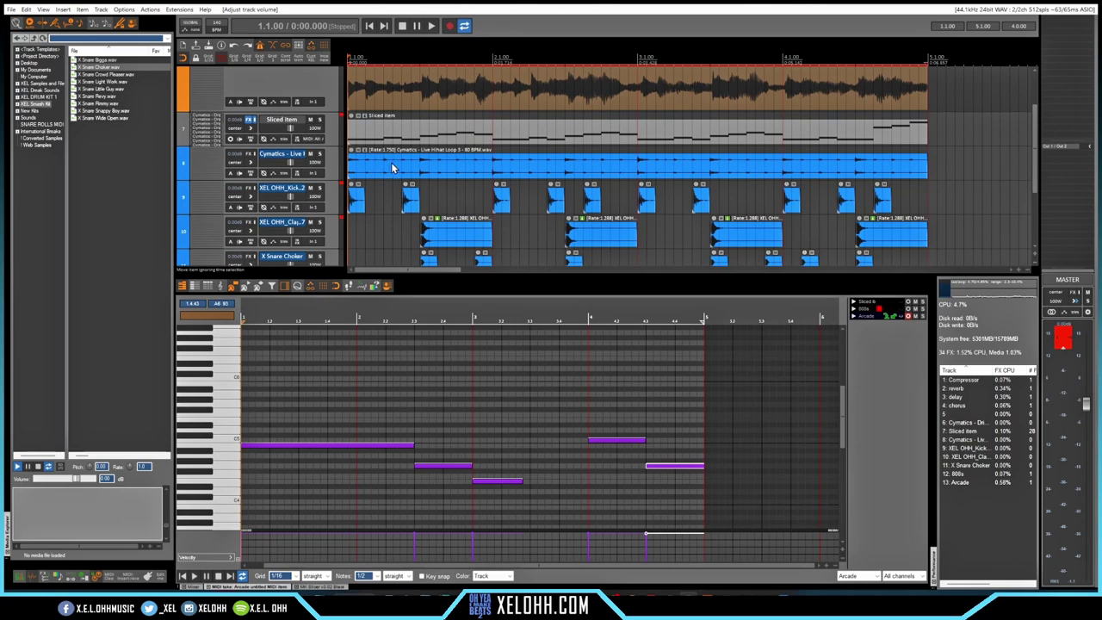
{"action": "scroll", "coordinate": [332, 208], "scroll_direction": "down", "scroll_amount": 1}
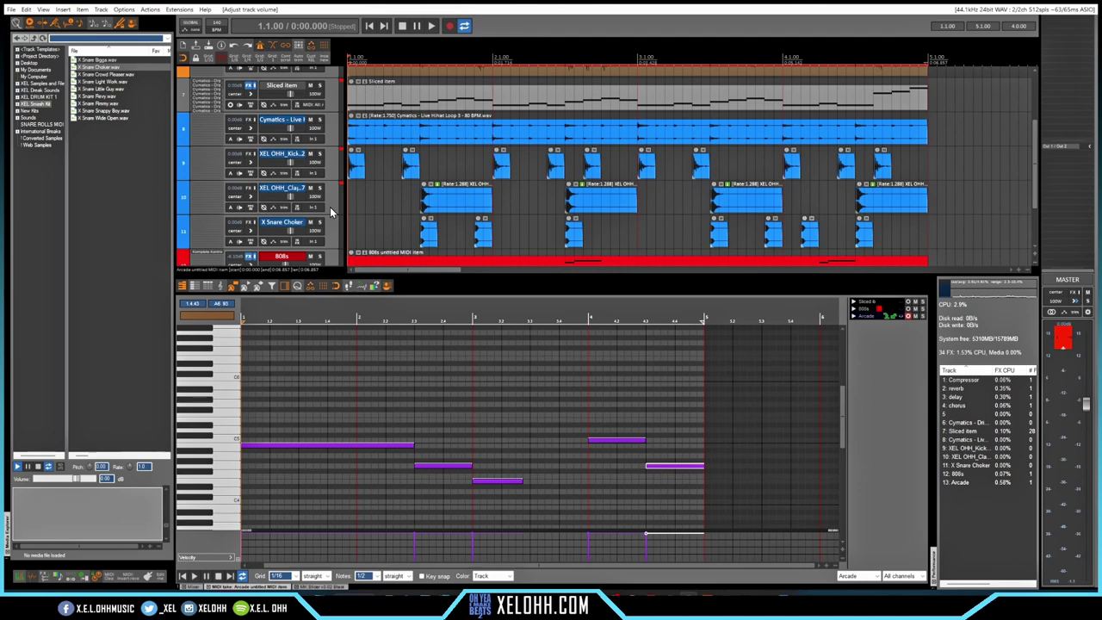
{"action": "scroll", "coordinate": [329, 207], "scroll_direction": "down", "scroll_amount": 4}
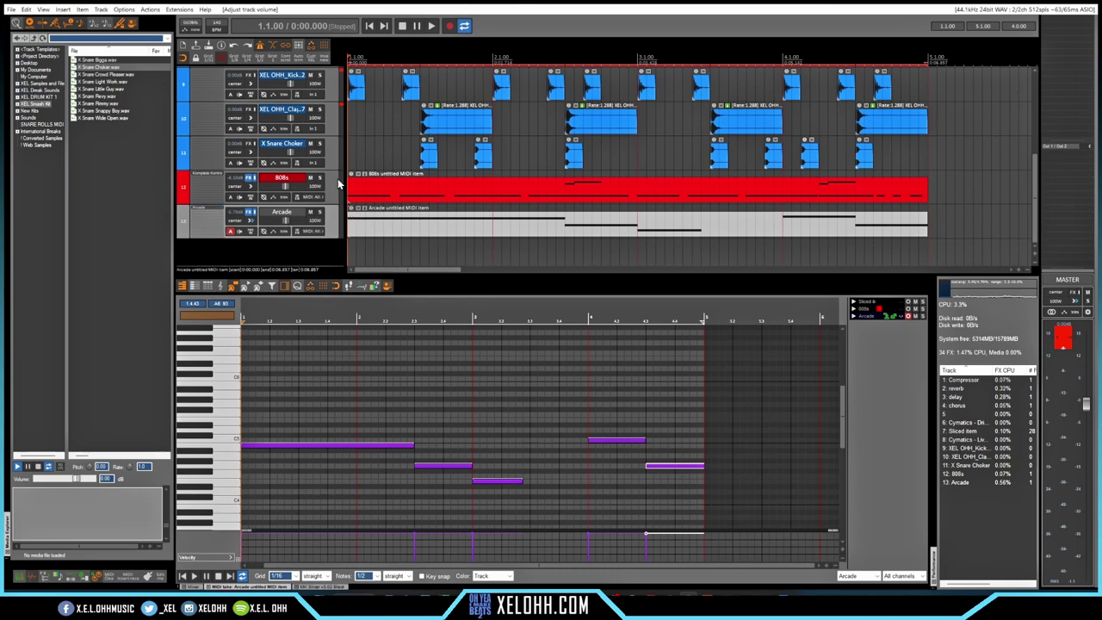
{"action": "scroll", "coordinate": [328, 220], "scroll_direction": "up", "scroll_amount": 2}
{"action": "scroll", "coordinate": [328, 219], "scroll_direction": "up", "scroll_amount": 4}
{"action": "scroll", "coordinate": [328, 220], "scroll_direction": "down", "scroll_amount": 5}
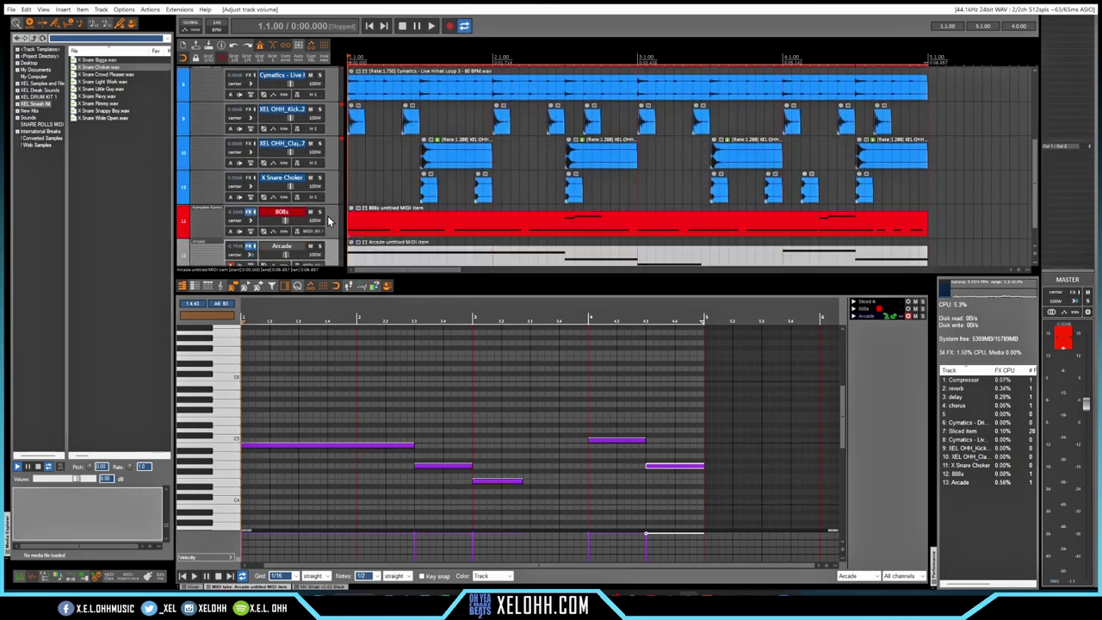